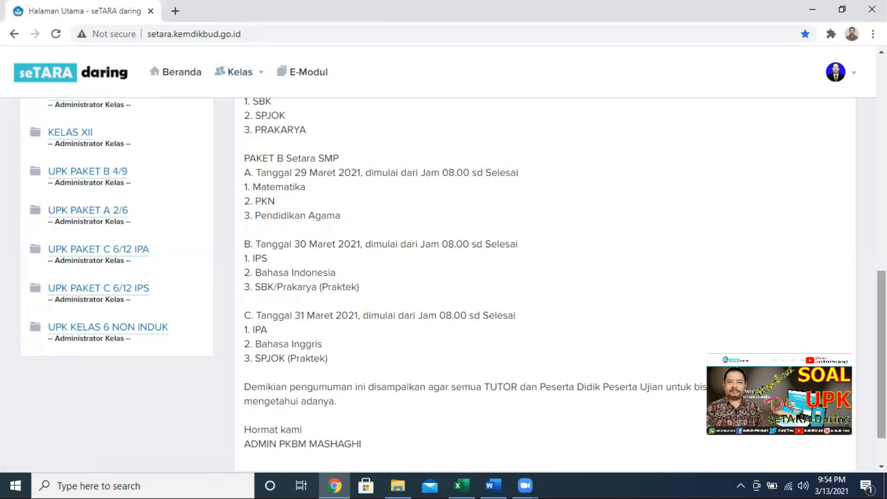
- Choose the suggested name UPK PAKE A 2/6 in the new class form and close the form without saving
scroll(882, 323, "up", 7)
left_click_drag(882, 217, 882, 354)
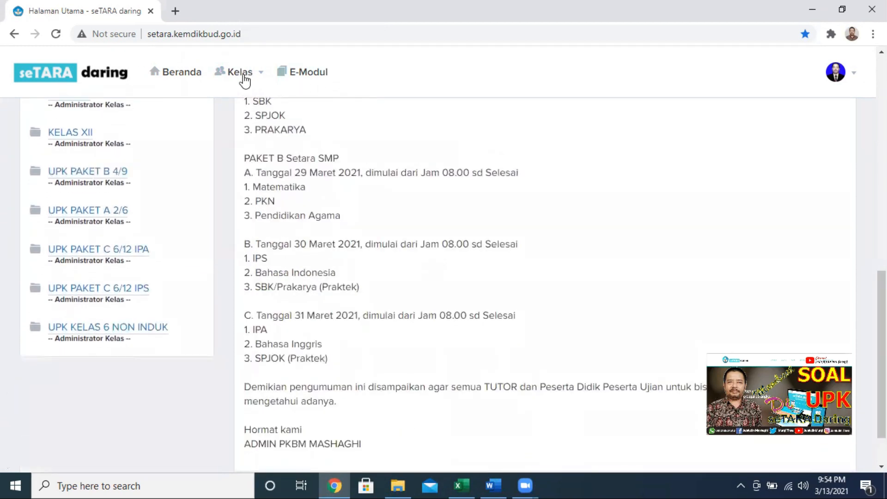
left_click(262, 73)
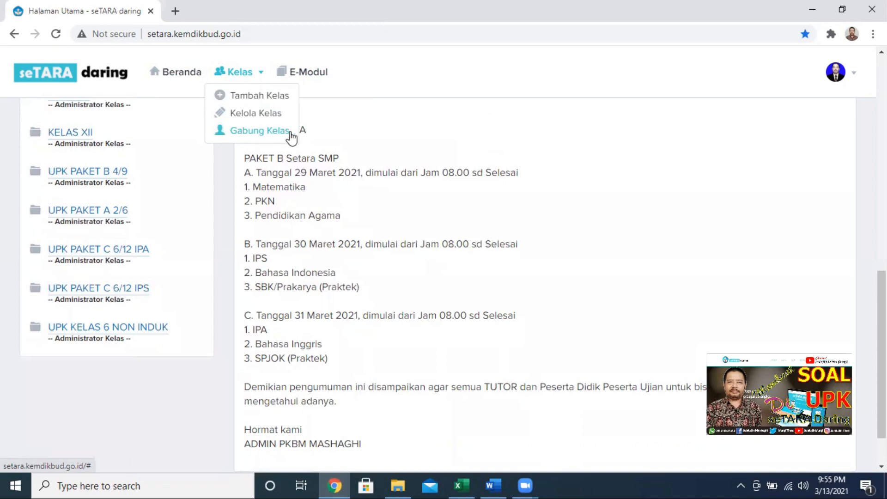
left_click(264, 74)
left_click(263, 74)
left_click(268, 97)
left_click(431, 129)
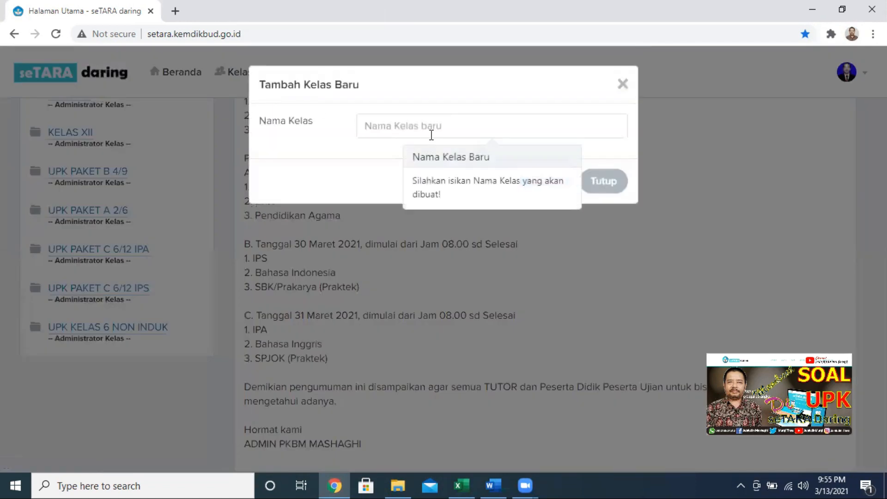
left_click(431, 128)
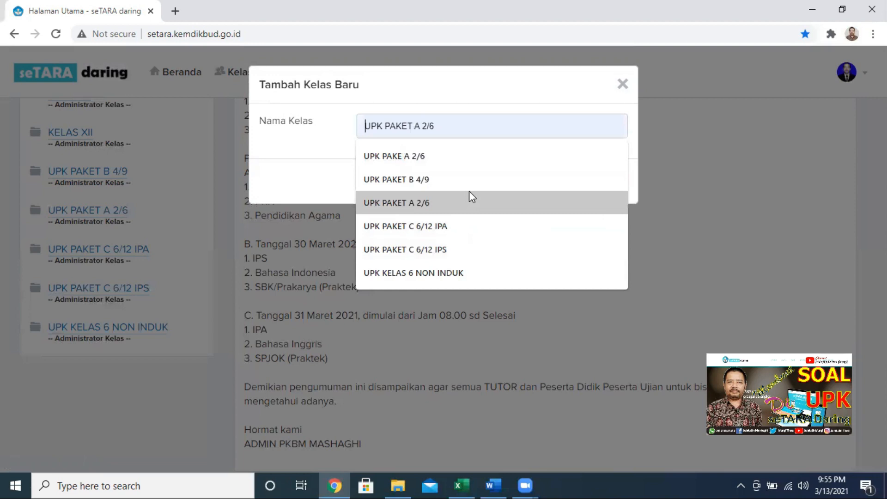
left_click(472, 157)
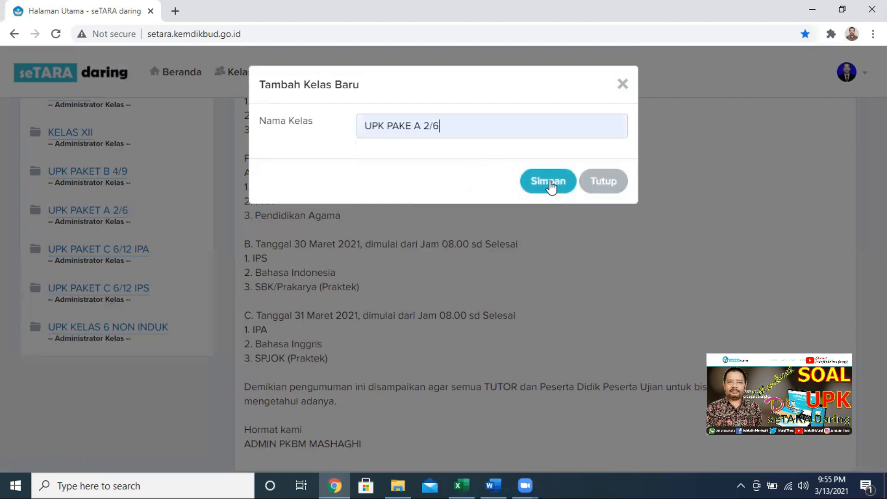
left_click(623, 85)
- Reopen the new class form, correct the name to UPK PAKET A 2/6 GLOBAL, and save the class
left_click(254, 75)
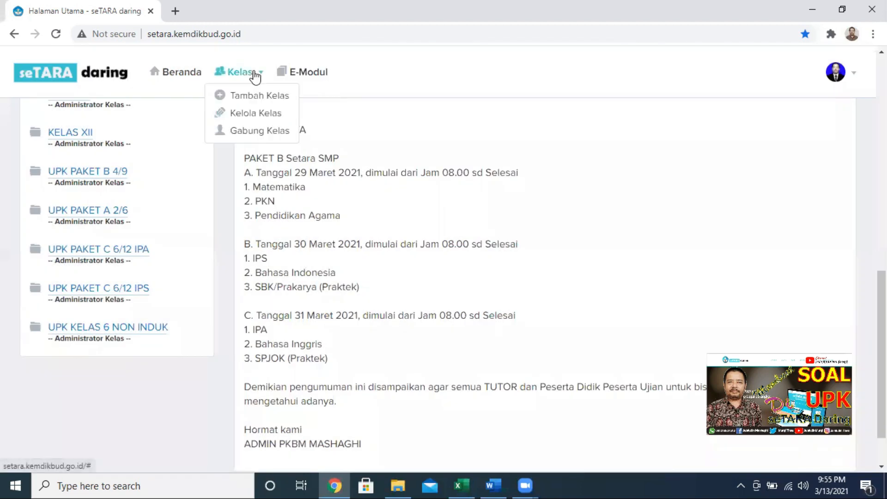
left_click(263, 98)
left_click(482, 130)
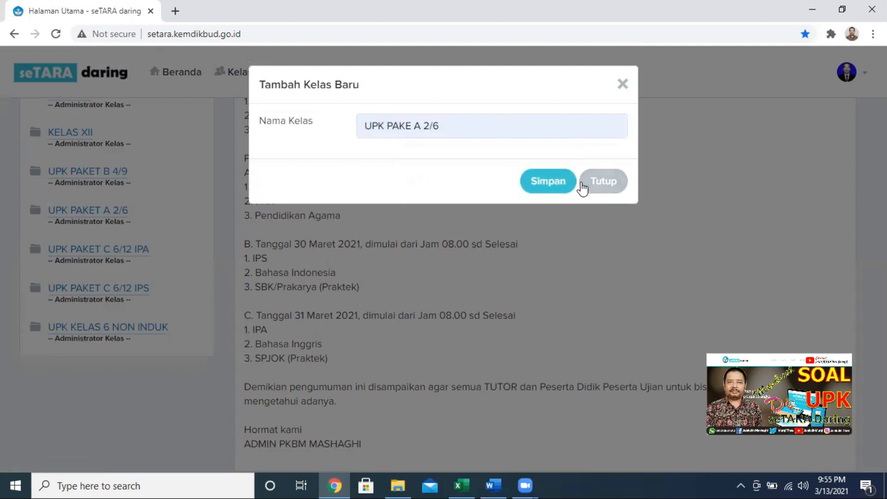
mouse_move(487, 129)
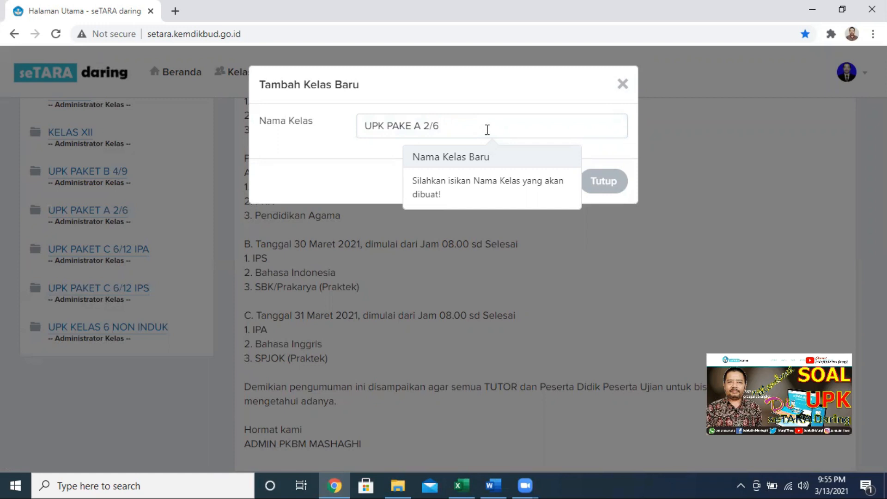
key("Left")
key("Left")
key("Left")
key("Left")
key("Left")
type("T")
key("Right")
key("Right")
key("Right")
key("Right")
key("Right")
key("Right")
type("GLOBAL")
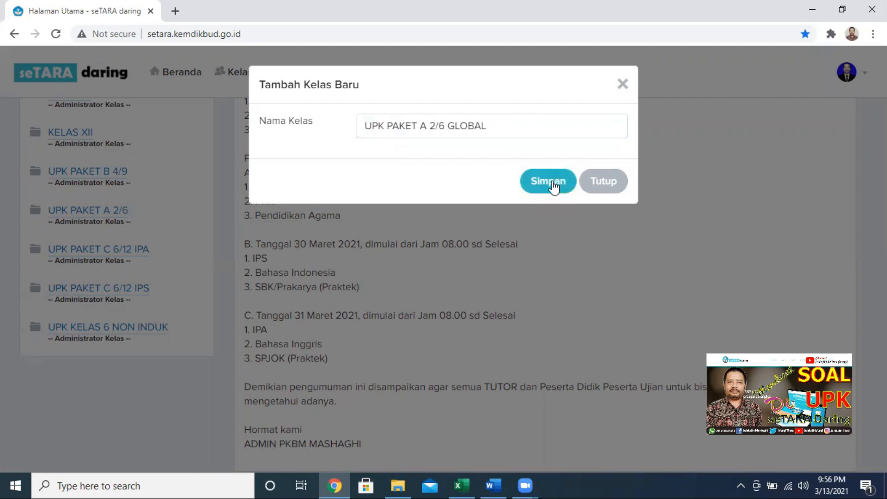
left_click(556, 184)
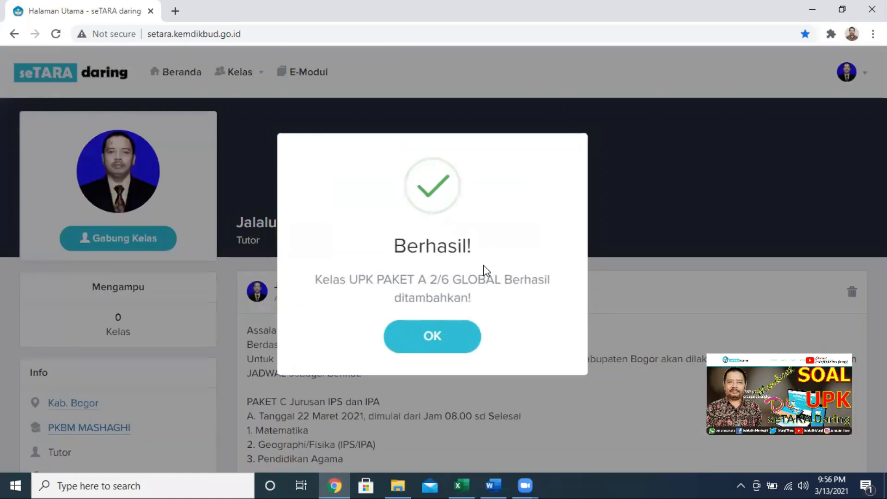
left_click(458, 334)
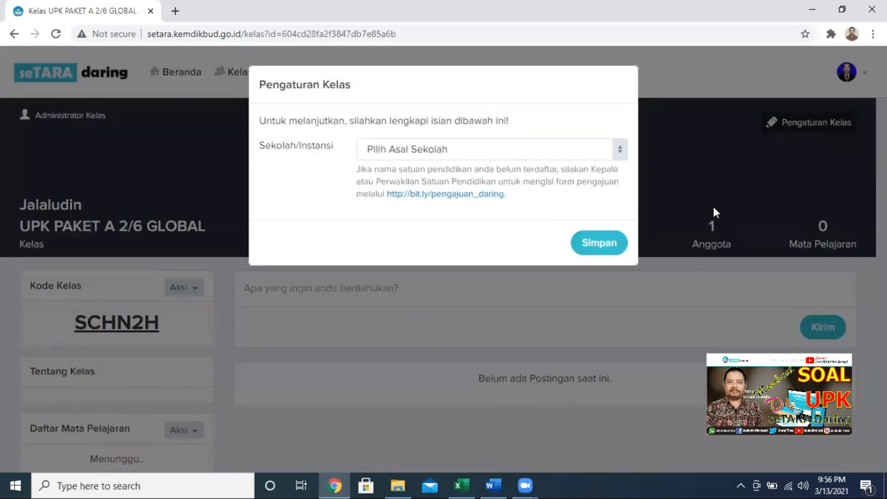
- Find and select PKBM MASHAGHI as the class's school and save the class settings
left_click(517, 153)
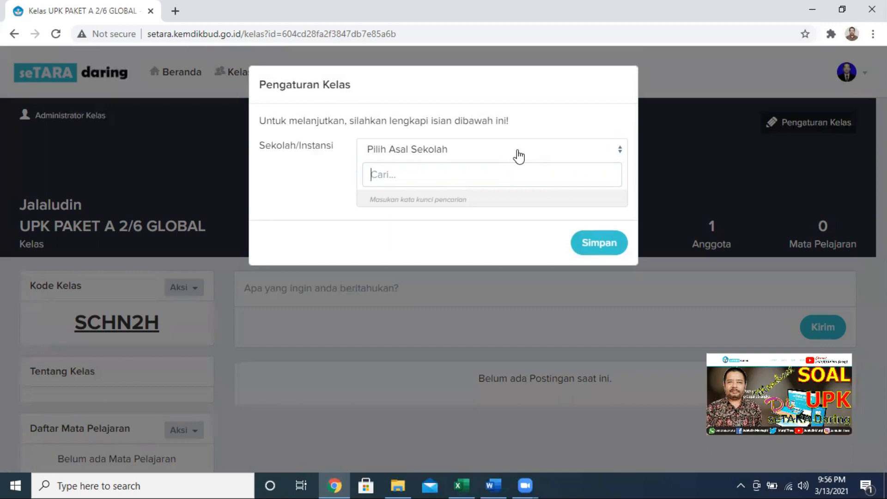
type("BRIGA")
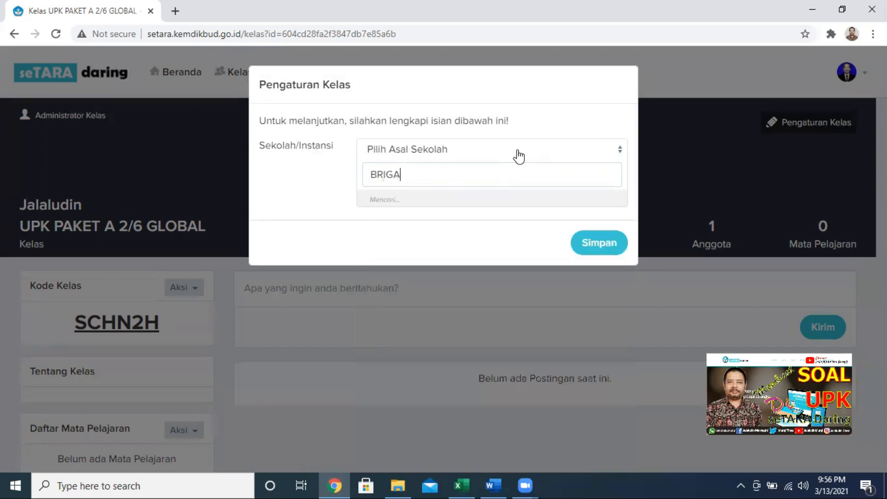
type("DE")
key("BackSpace")
key("BackSpace")
key("BackSpace")
key("BackSpace")
key("BackSpace")
key("BackSpace")
key("BackSpace")
type("P")
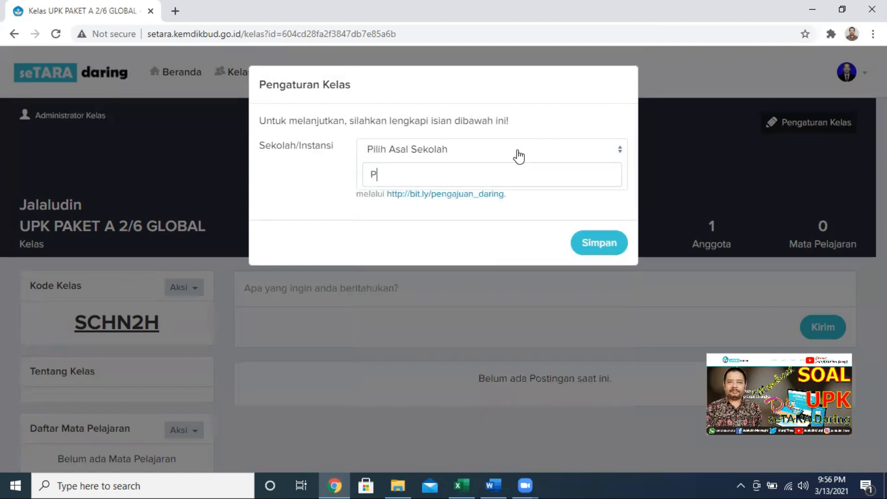
type("KBM MASHAGHI")
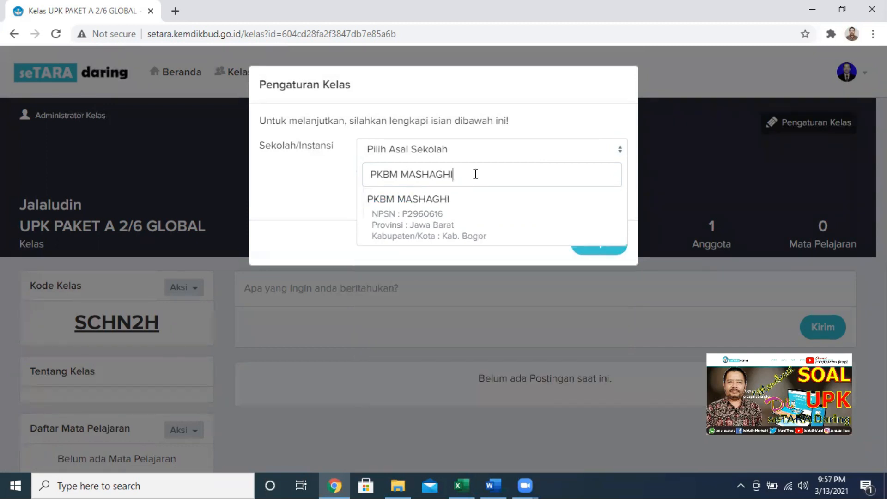
left_click(451, 211)
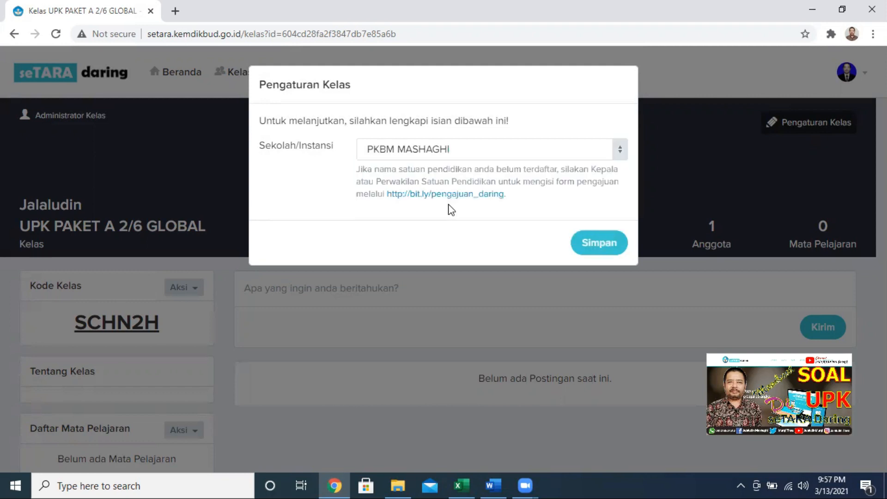
left_click(599, 243)
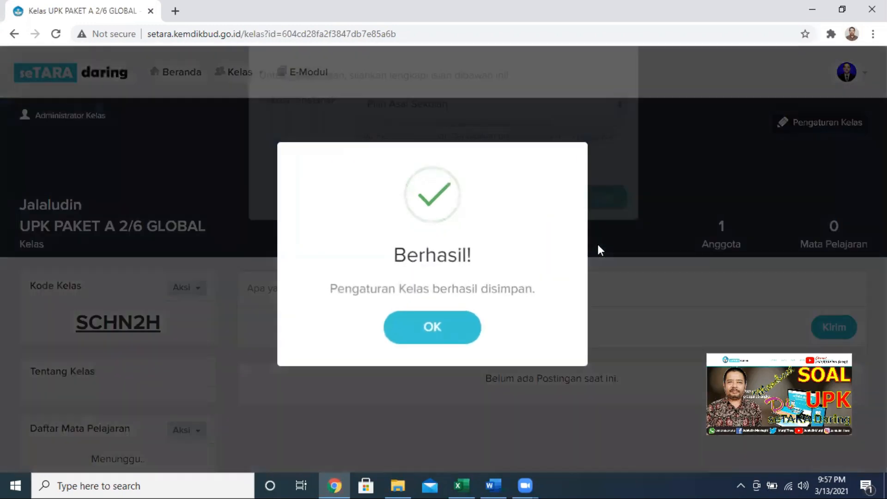
left_click(430, 340)
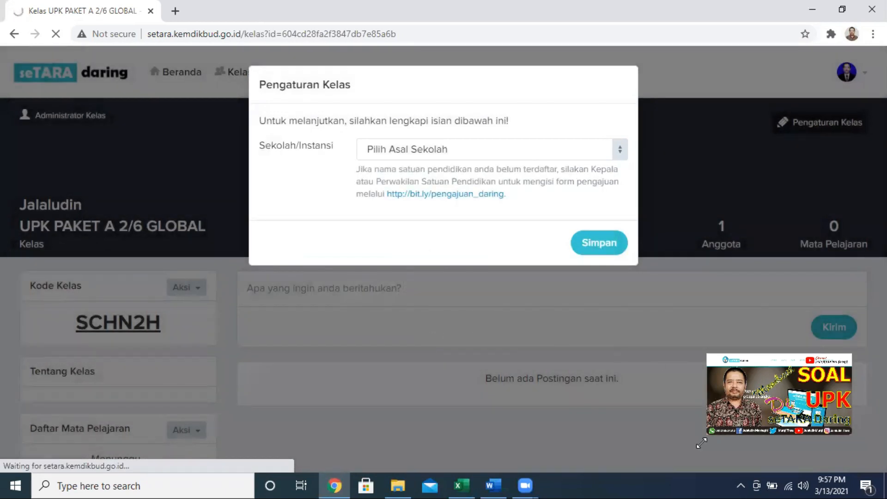
left_click_drag(702, 443, 665, 458)
left_click(519, 153)
type("PKBM MAS")
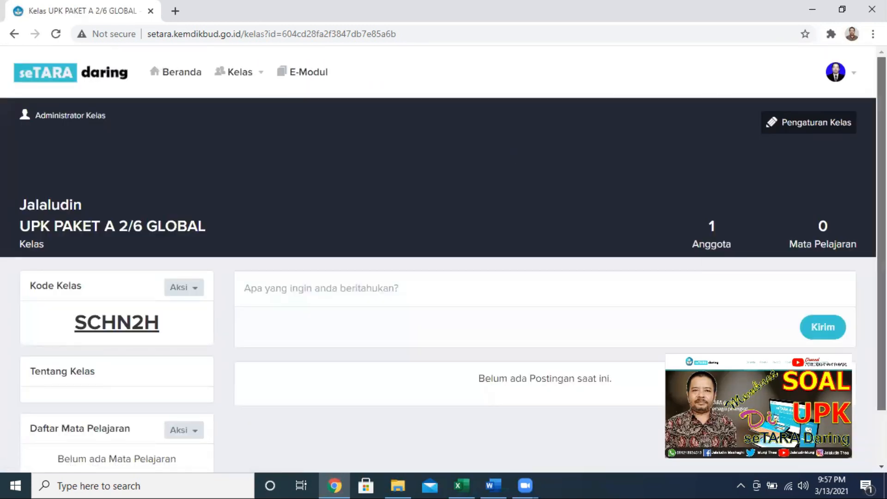
- Review the class page by highlighting the class code and placing the cursor in the announcement box
scroll(579, 237, "down", 2)
double_click(126, 259)
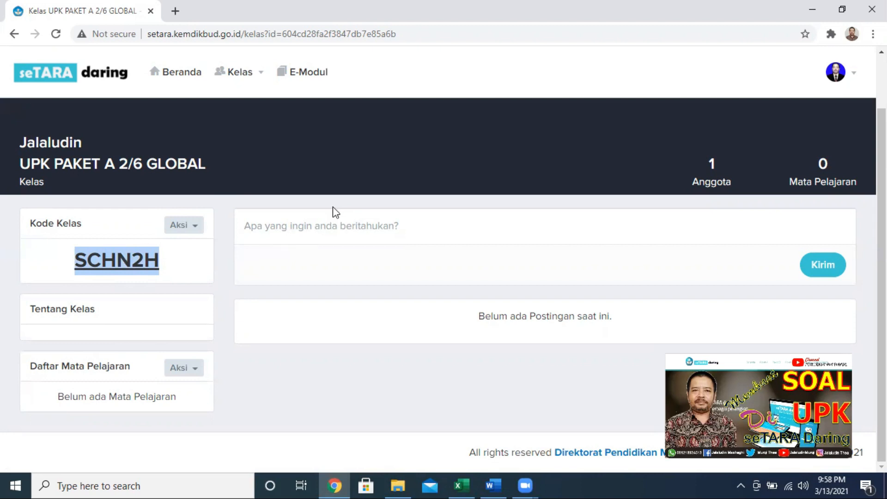
left_click(488, 236)
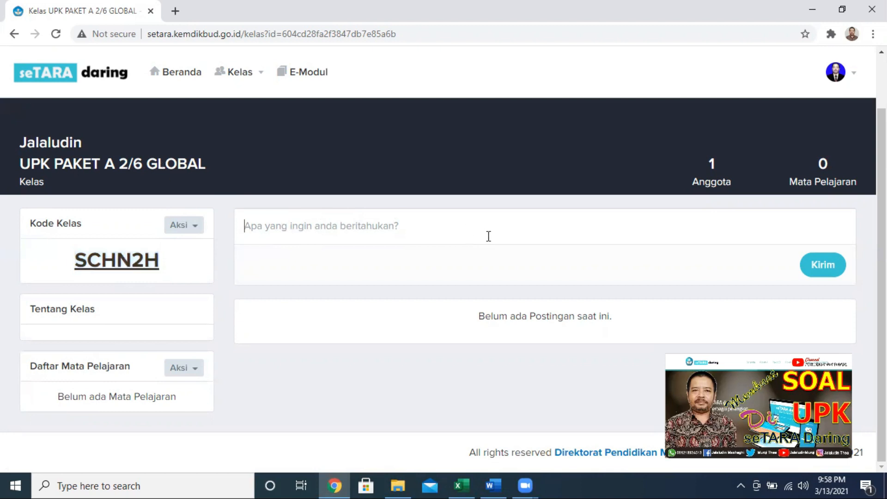
left_click(489, 236)
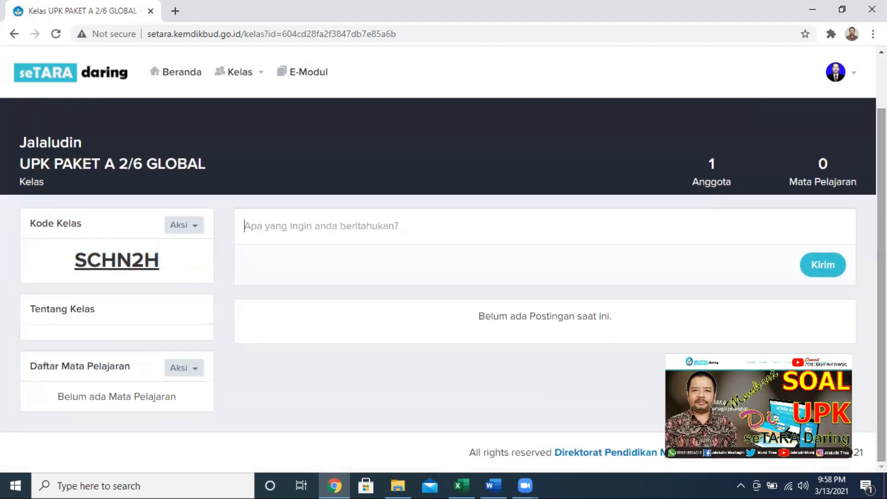
- Open the class settings and enter "Kelas Non Induk" as the description of the class
scroll(385, 287, "up", 1)
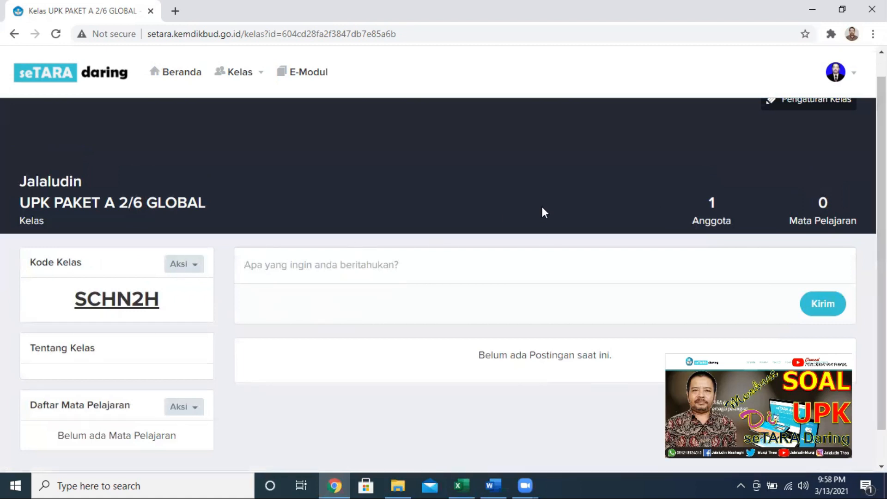
left_click(806, 101)
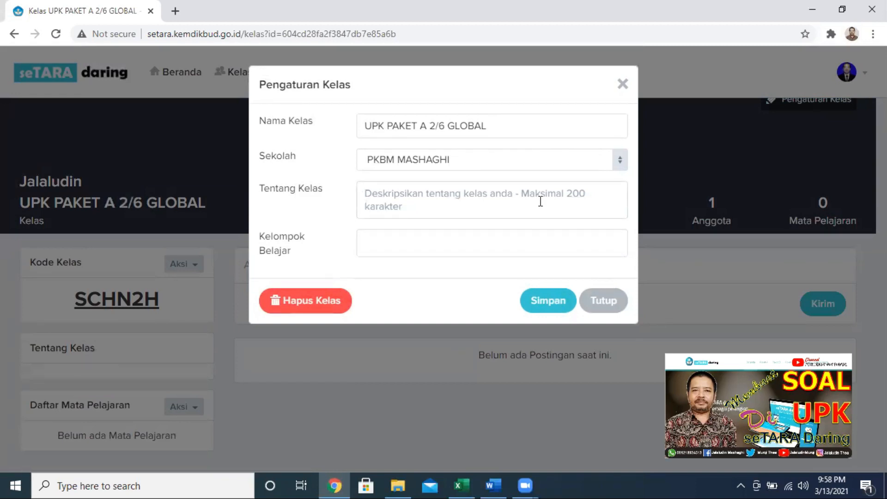
type("G")
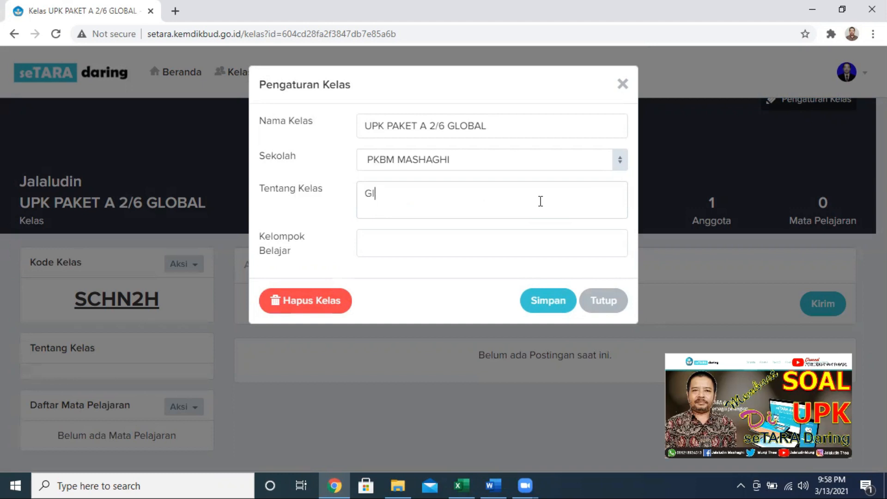
key("BackSpace")
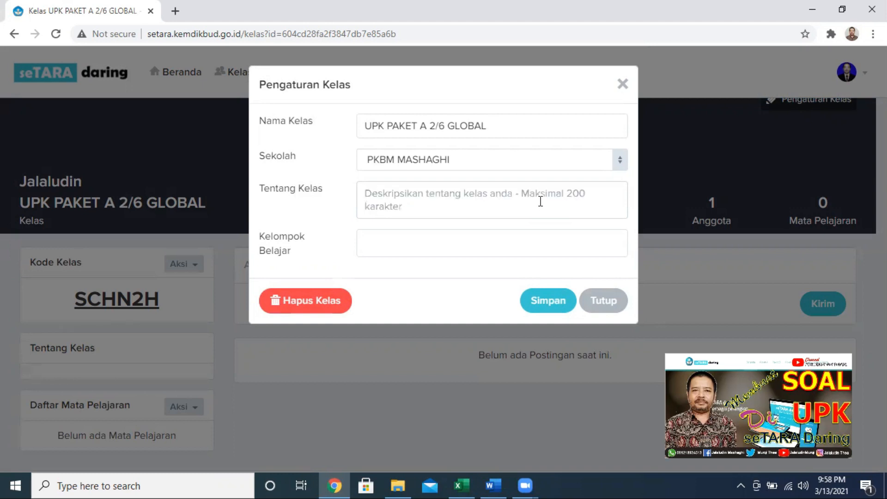
type("Ke")
key("BackSpace")
type("elas Non I")
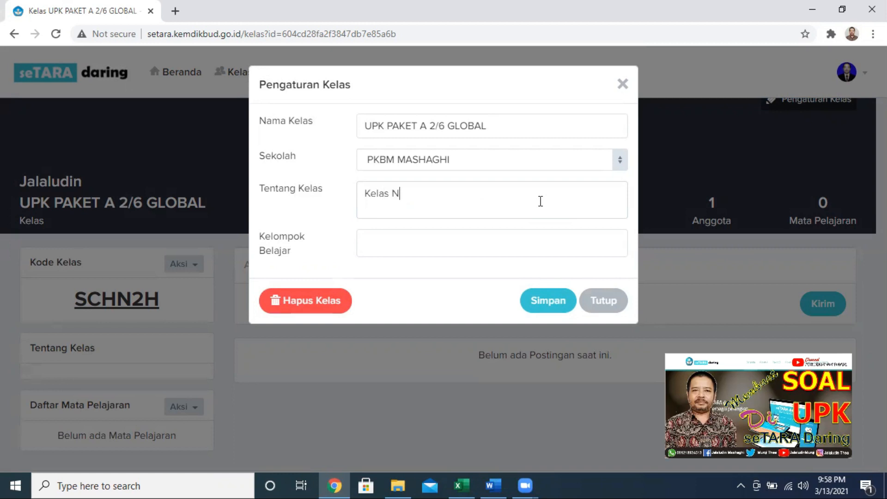
type("nduk")
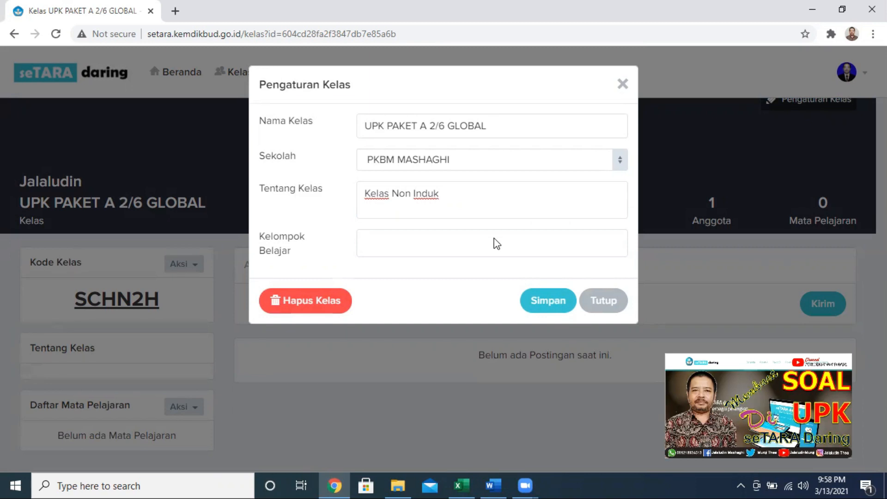
- Set the study group (Kelompok Belajar) to Global and save the class settings
left_click(496, 243)
type("G")
key("BackSpace")
type("Global")
left_click(557, 305)
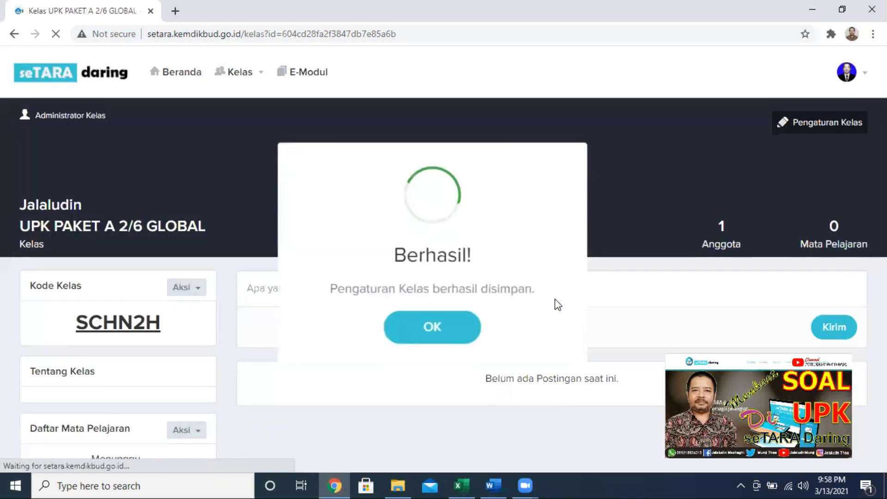
left_click(447, 330)
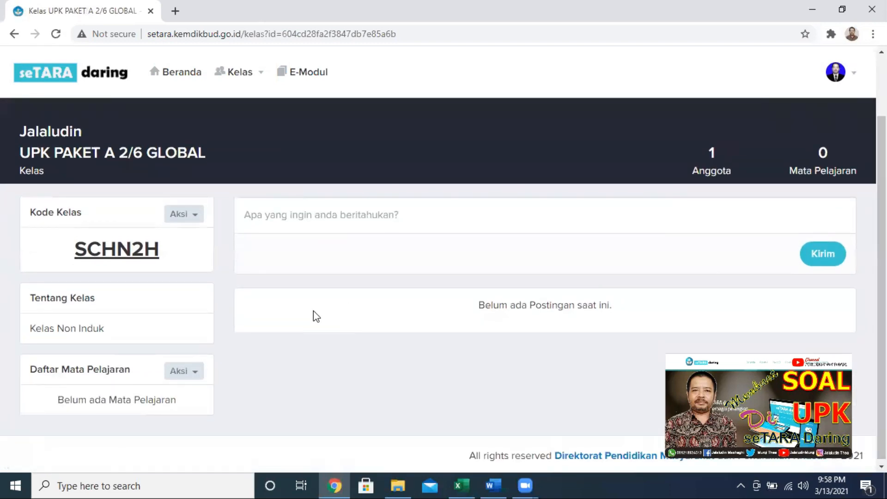
- Add a new subject named SIMULASI UPK PAKET A 2021 to the class's subject list (Daftar Mata Pelajaran) and save it
left_click(198, 372)
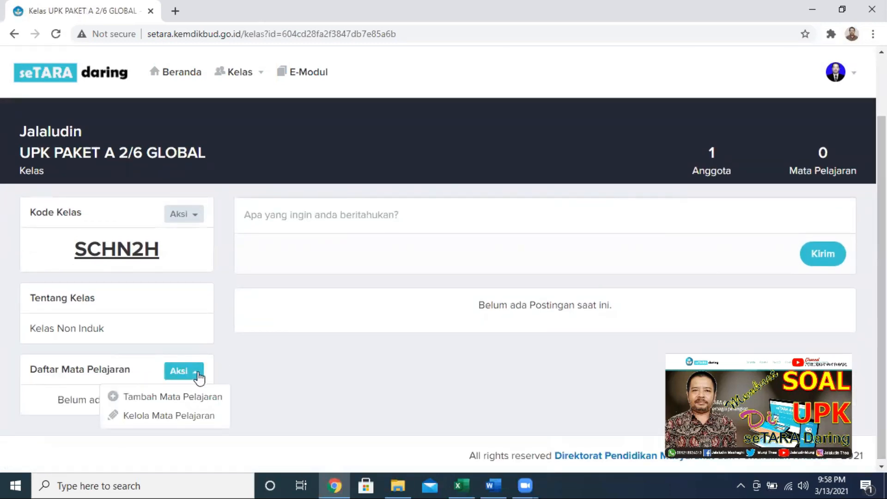
left_click(211, 397)
left_click(409, 123)
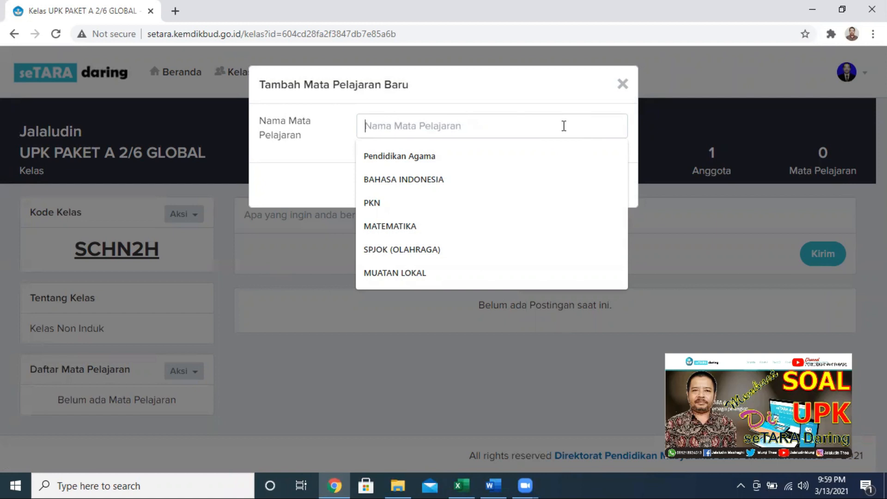
type("SIMU")
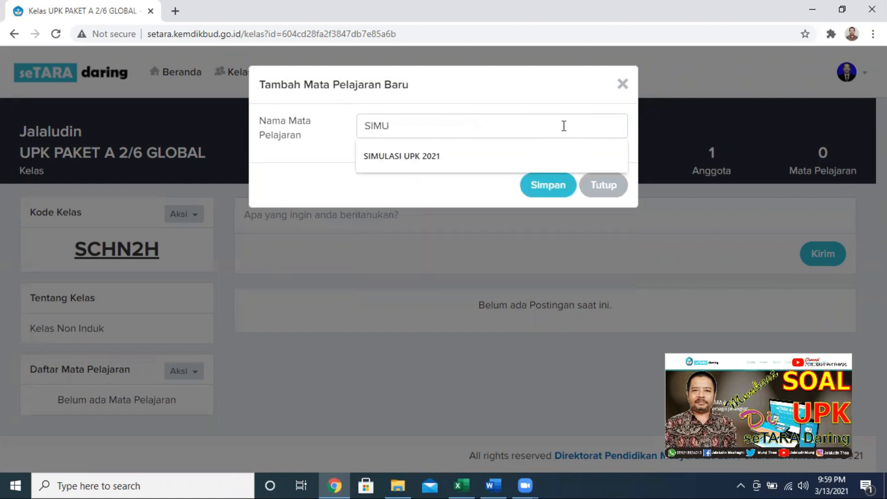
key("Down")
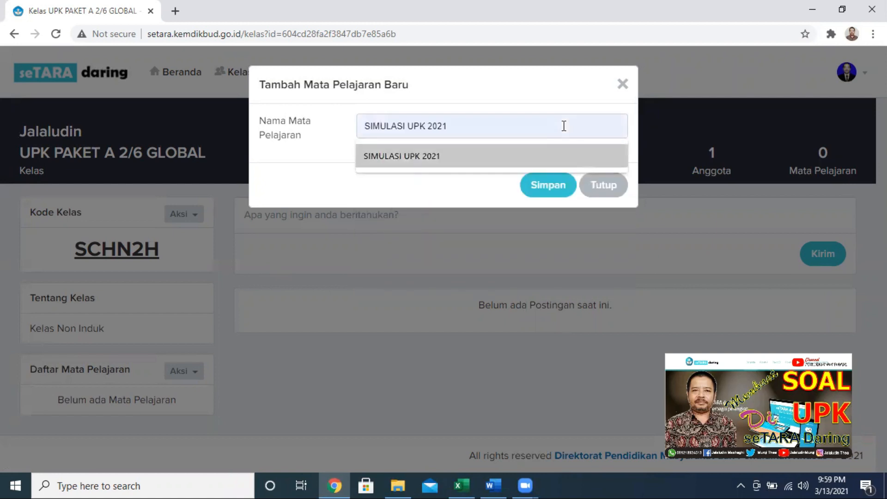
left_click(512, 156)
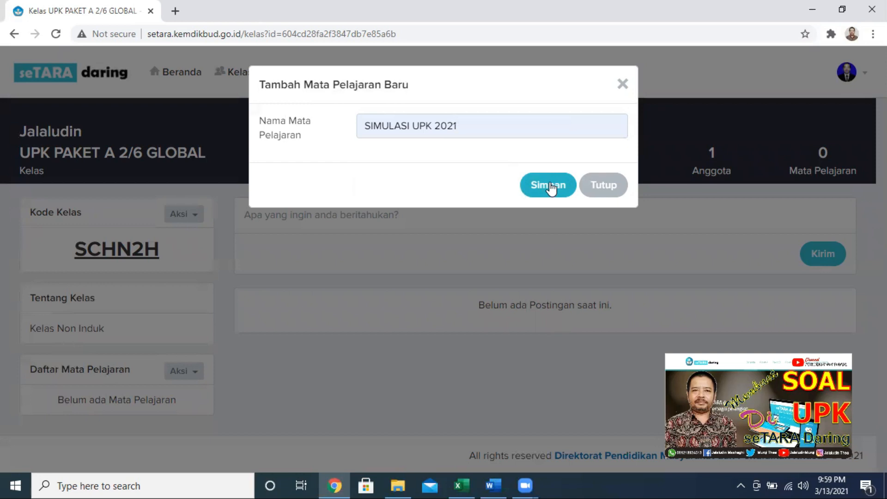
type("PAKET A")
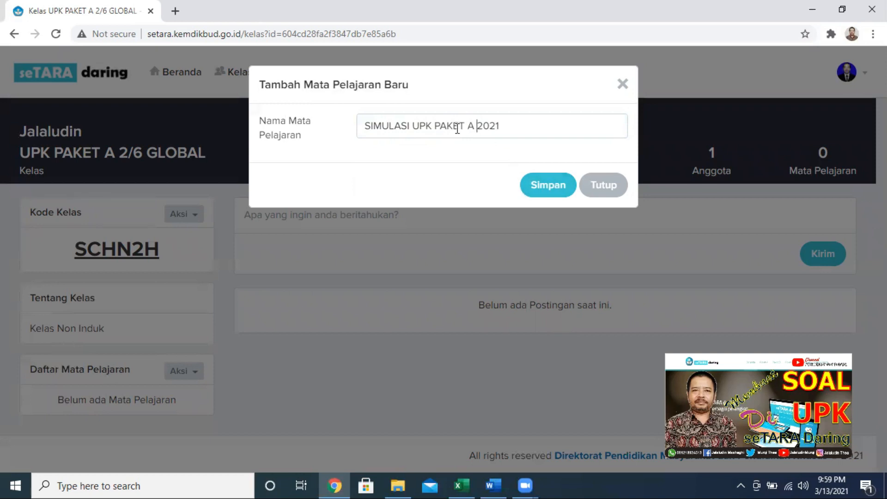
left_click(555, 190)
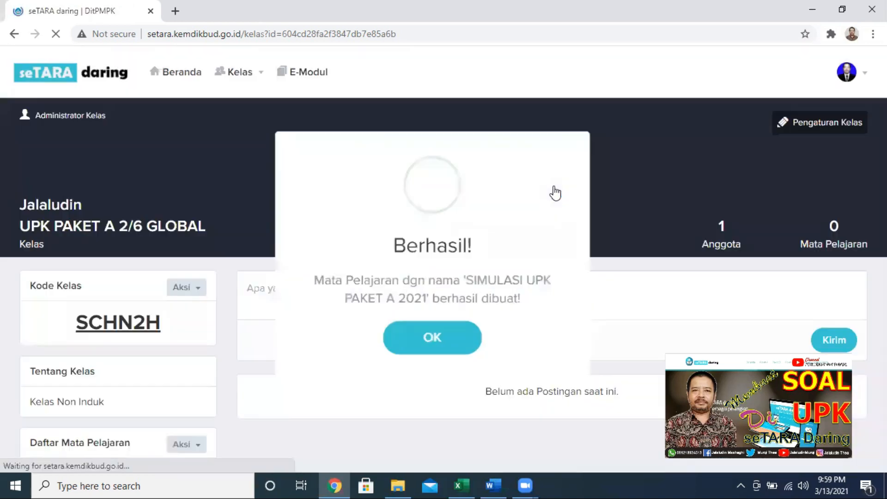
left_click(423, 339)
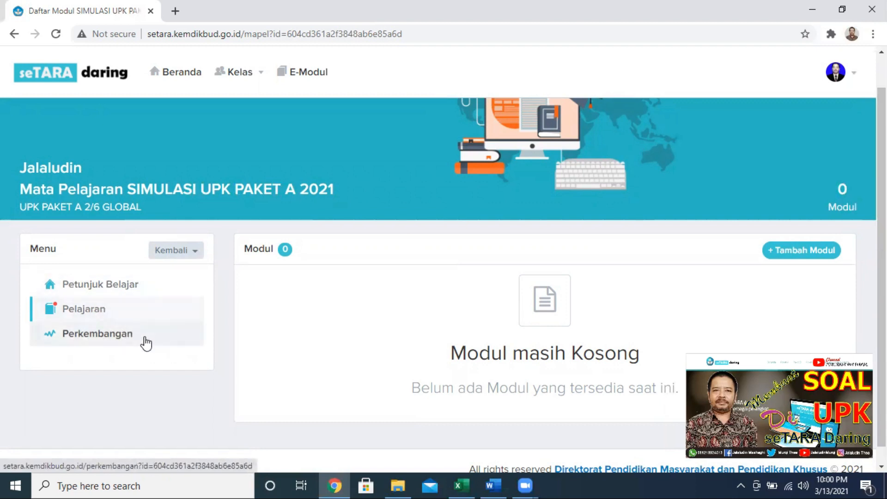
- Start a new module named SIMULASI 1 in the lessons (Pelajaran) of the SIMULASI UPK PAKET A 2021 subject
left_click(91, 315)
left_click(802, 271)
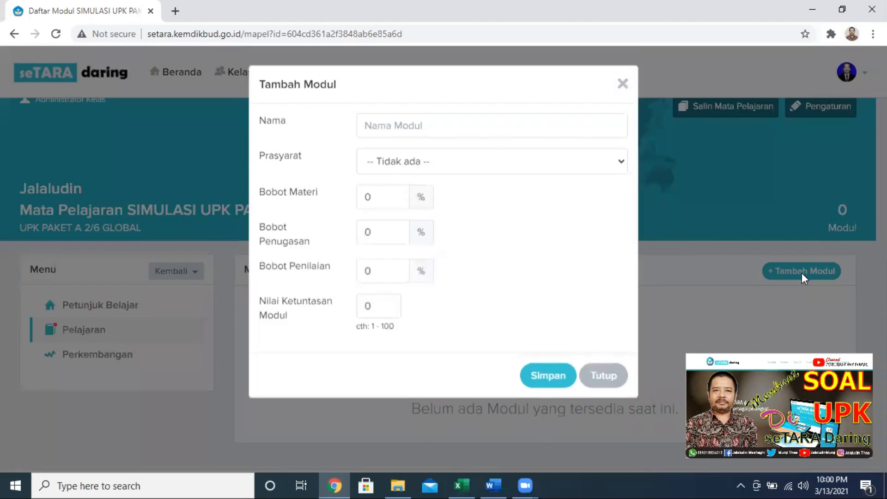
left_click(496, 126)
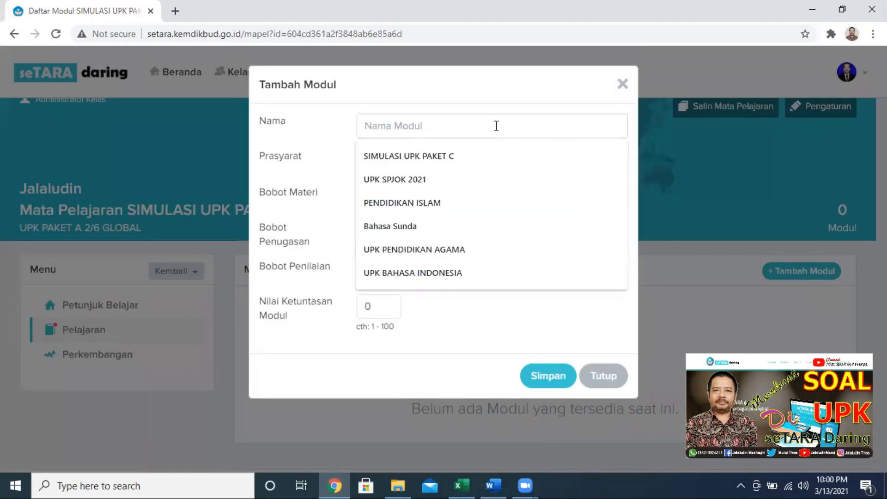
type("SIMULASI 1")
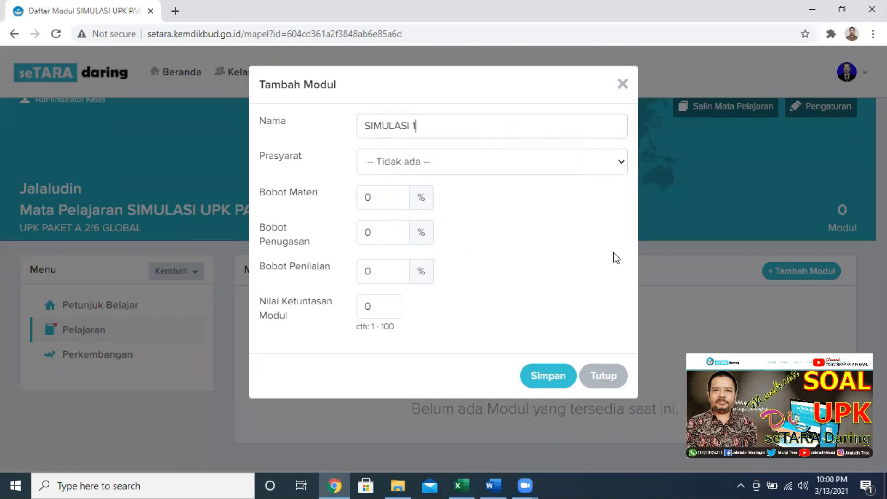
mouse_move(621, 174)
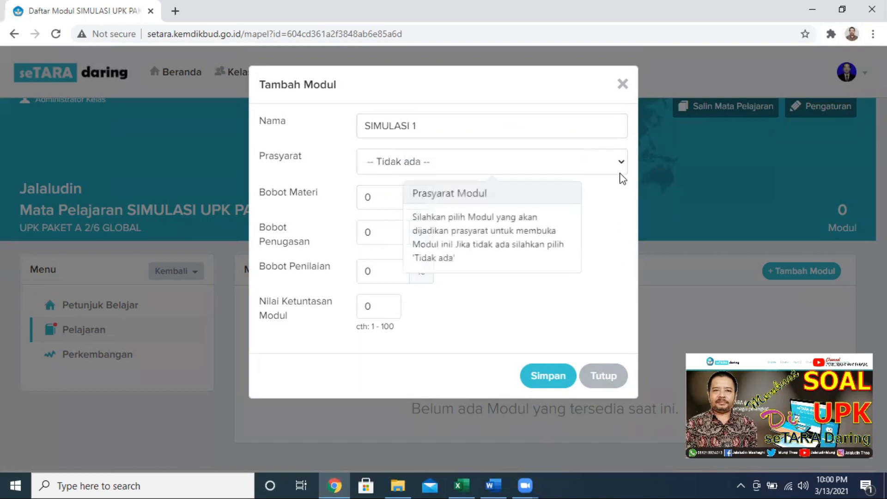
- Set the module's weights to 20% for Materi, 40% for Penugasan and 40% for Penilaian
left_click_drag(385, 197, 341, 193)
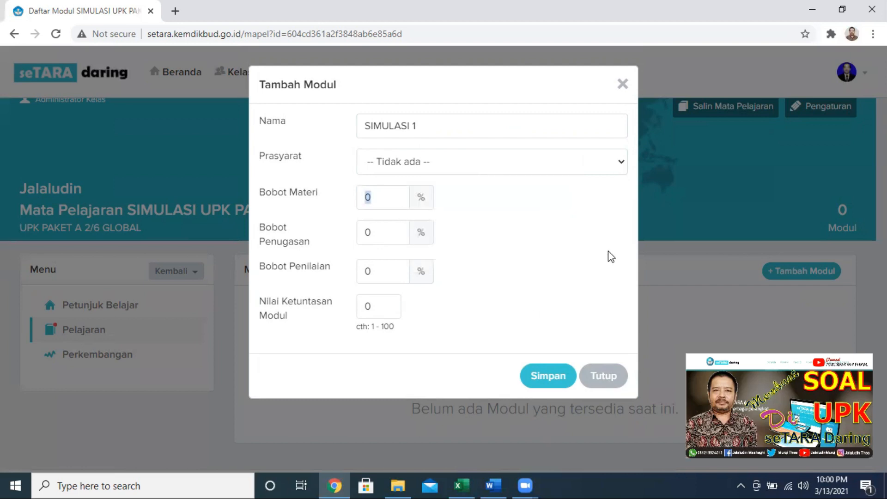
type("20")
left_click(378, 230)
left_click_drag(378, 230, 350, 236)
type("40")
key("Tab")
type("40")
- Set the module's passing score (Nilai Ketuntasan Modul) to 100 and save the module
left_click_drag(393, 307, 326, 309)
type("100")
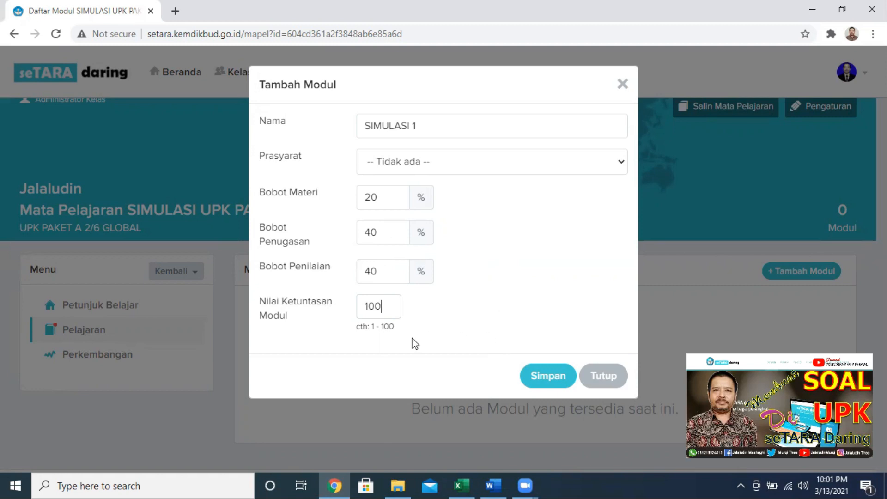
left_click(549, 378)
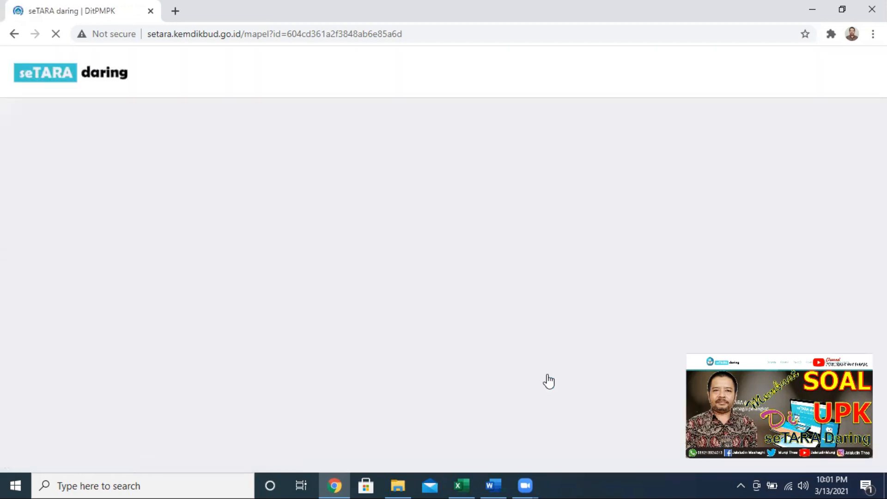
left_click(558, 113)
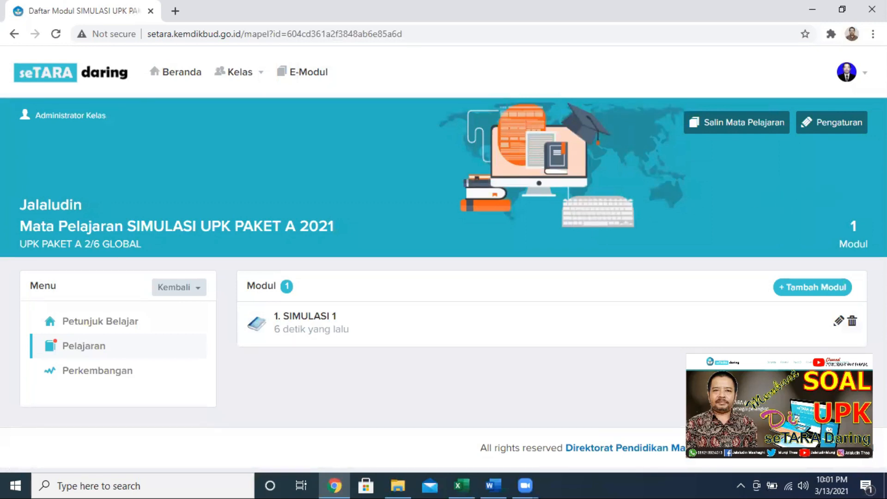
- Open the SIMULASI 1 module and start a new assignment in its Penugasan section
left_click(312, 322)
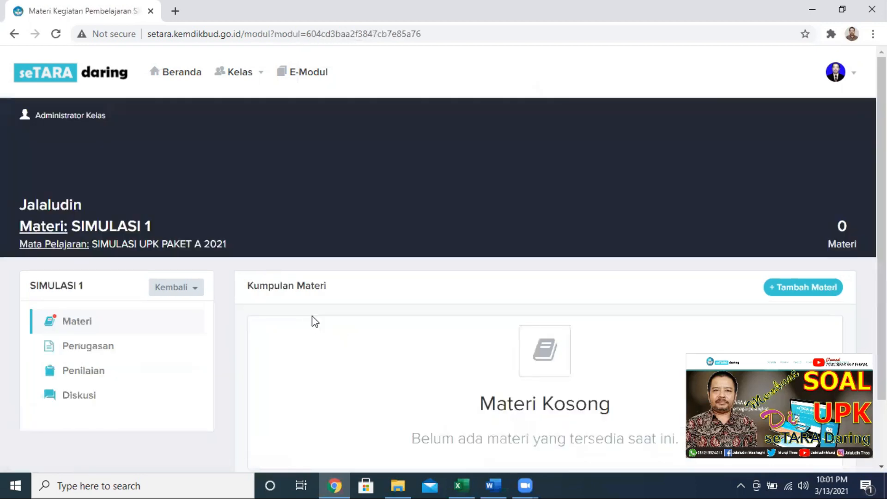
scroll(439, 277, "down", 2)
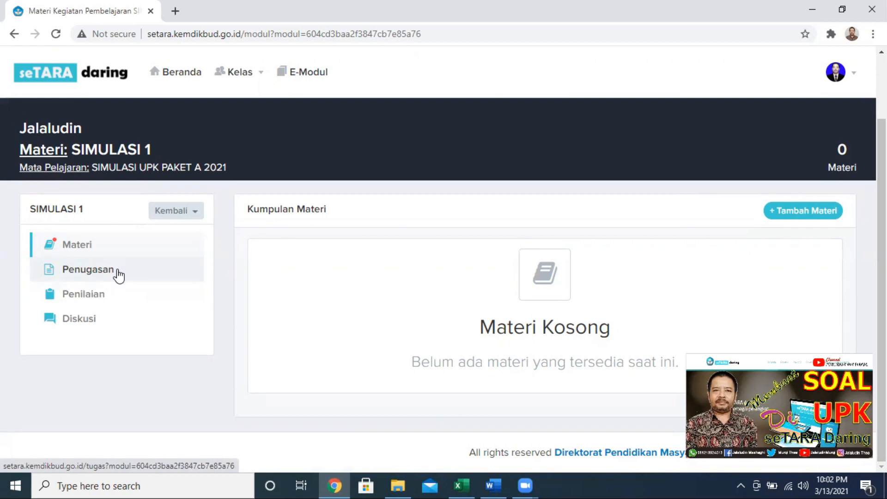
left_click(119, 275)
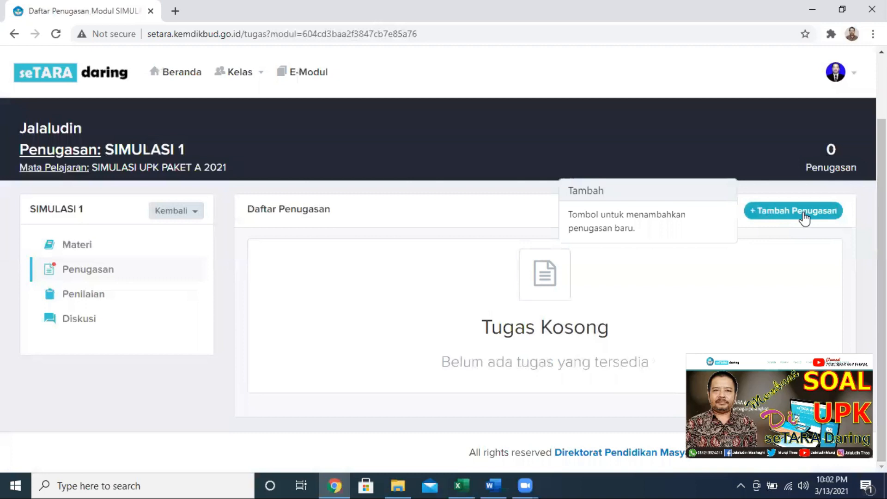
left_click(805, 216)
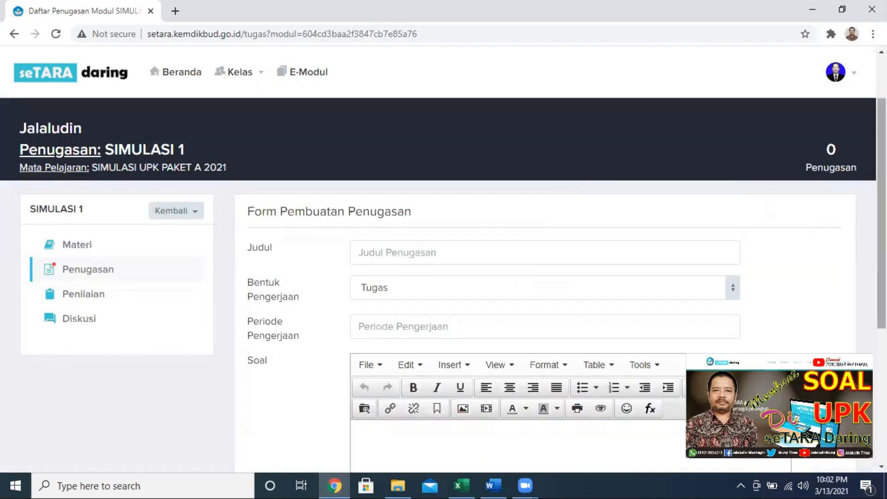
- Look over the assignment form and enter "JAWABLAH PERTANYAAN DIBAWAH INI DENGAN BENAR" as the title (Judul)
scroll(443, 277, "down", 3)
scroll(444, 277, "down", 2)
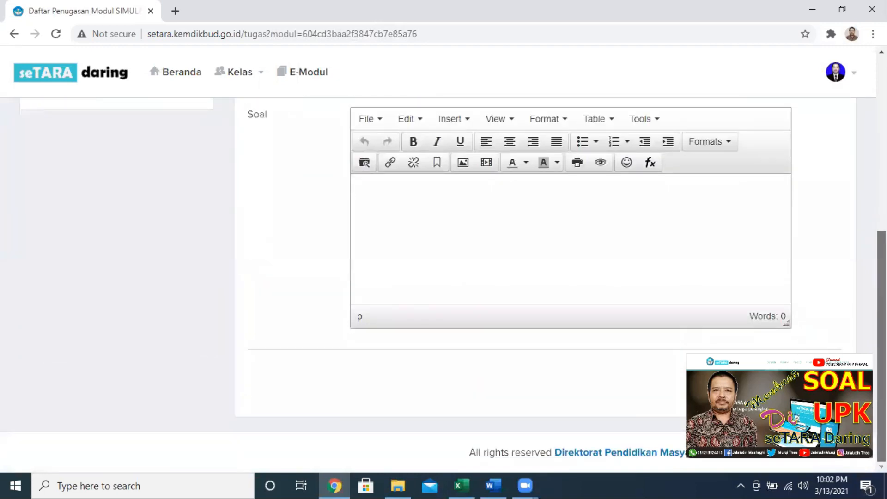
scroll(444, 278, "up", 3)
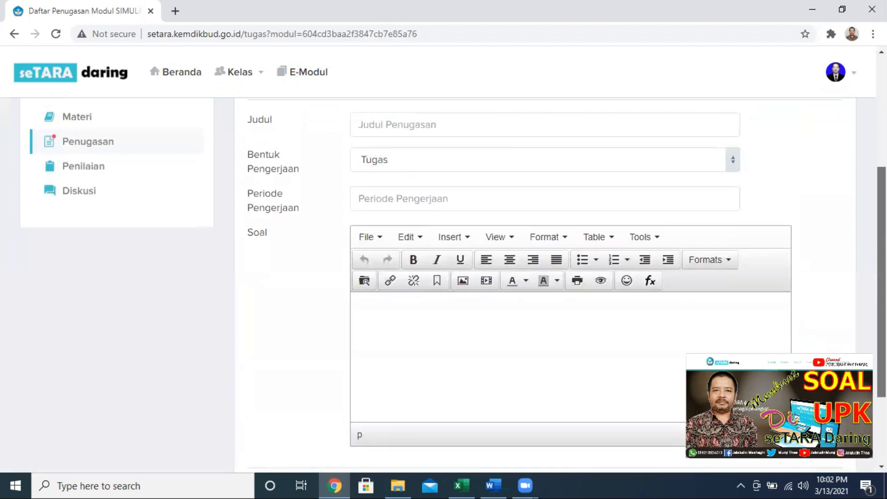
scroll(444, 277, "down", 3)
scroll(444, 277, "up", 4)
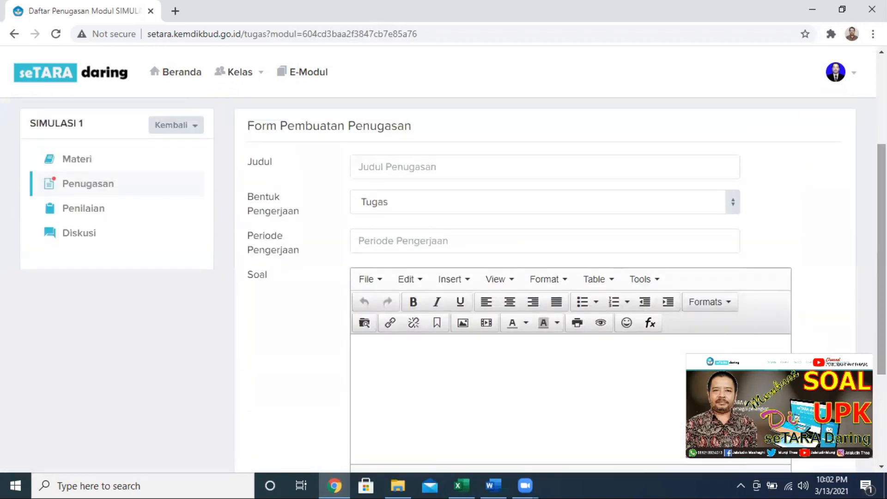
left_click(657, 172)
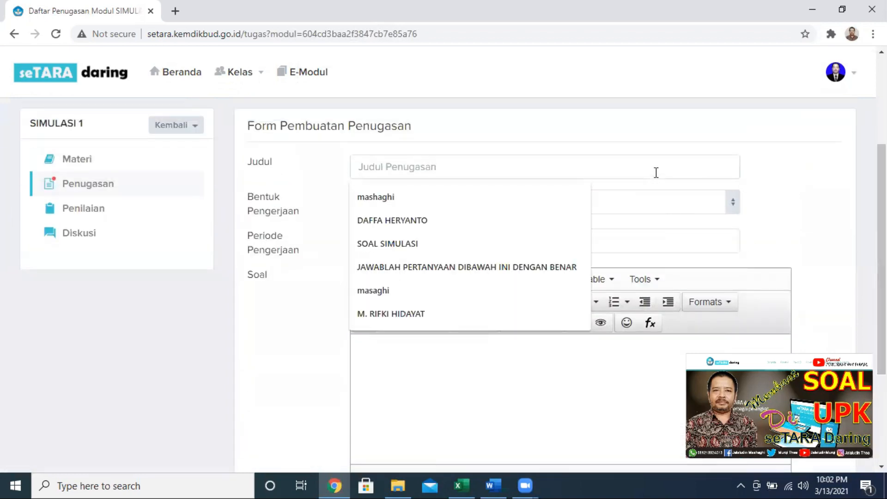
type("JAWABLAH")
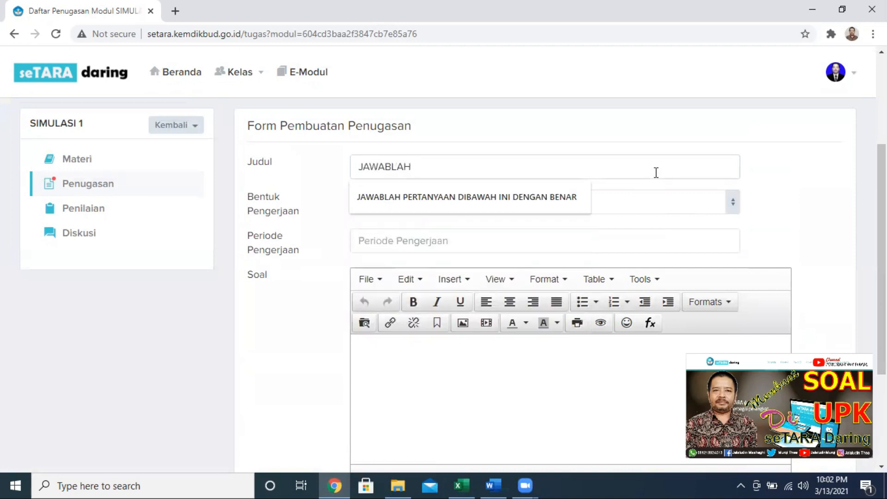
key("Down")
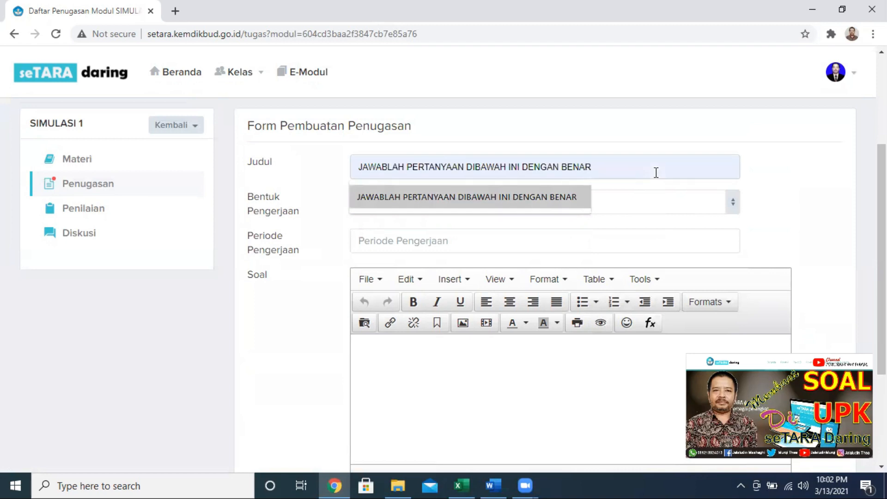
key("Return")
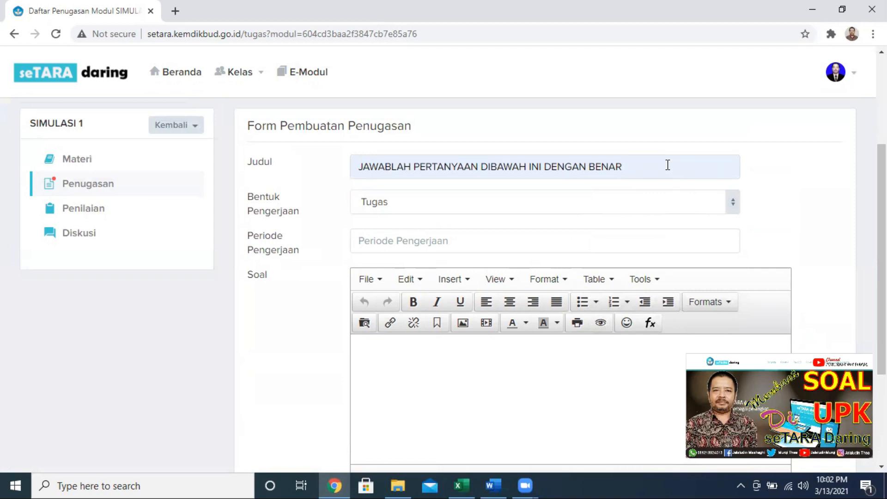
- Replace the assignment title with "URAIAN"
left_click_drag(668, 165, 354, 147)
type("UAR")
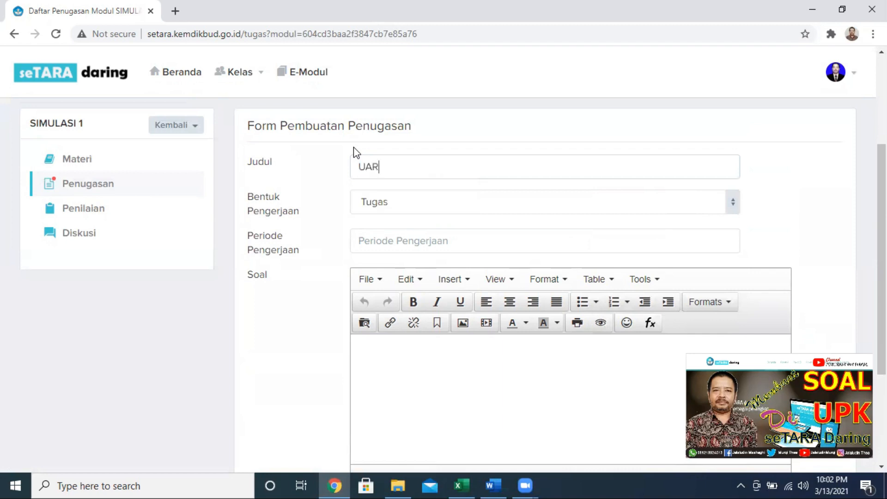
key("BackSpace")
key("BackSpace")
type("RAIAN")
- Change the assignment title back to "JAWABLAH PERTANYAAN DIBAWAH INI DENGAN BENAR"
left_click_drag(406, 166, 334, 145)
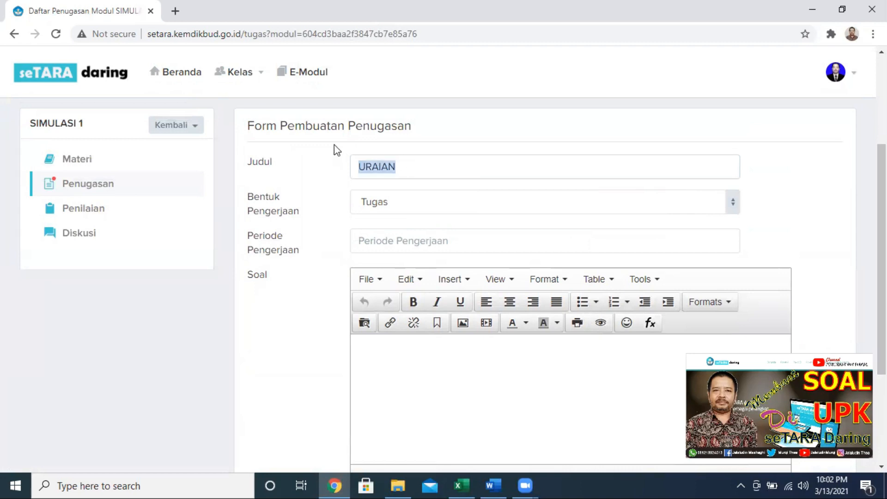
type("J")
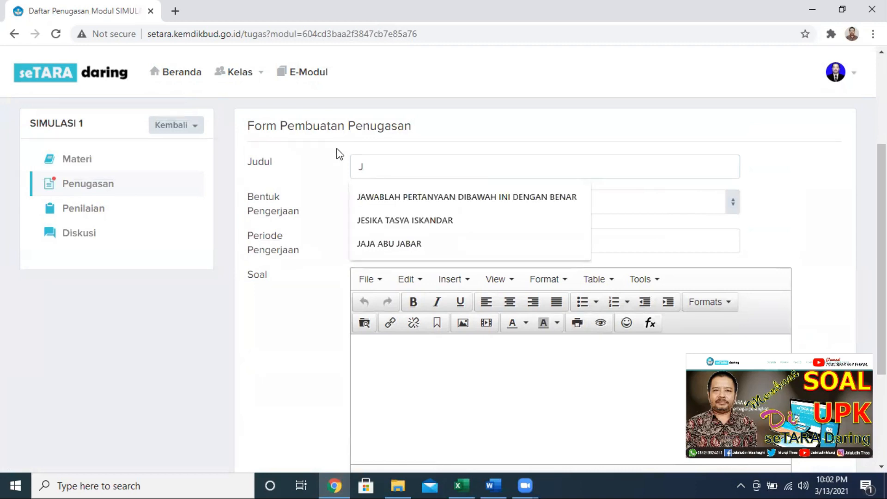
left_click(409, 196)
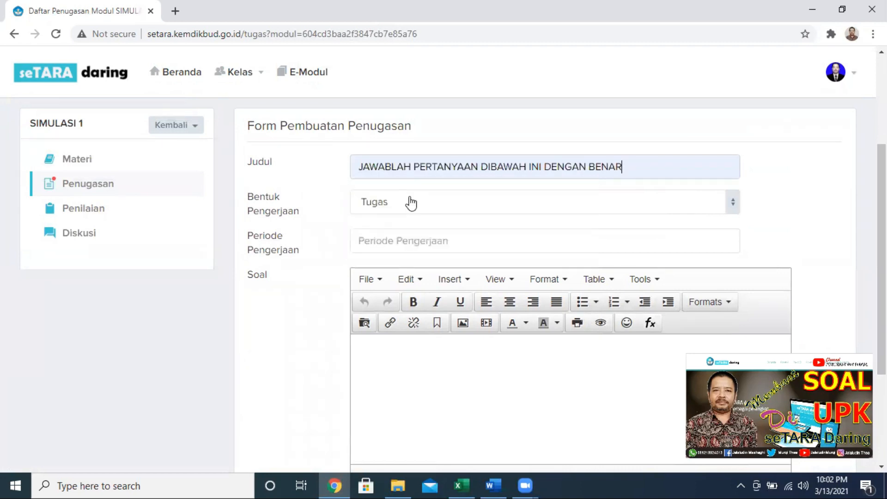
- Set the assignment's form of work (Bentuk Pengerjaan) to Ujian with a duration of 60 minutes
left_click(456, 209)
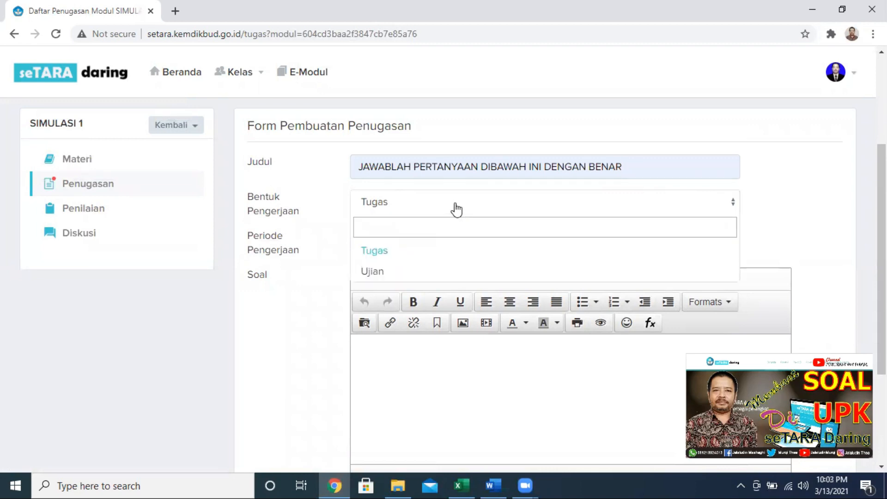
left_click(386, 277)
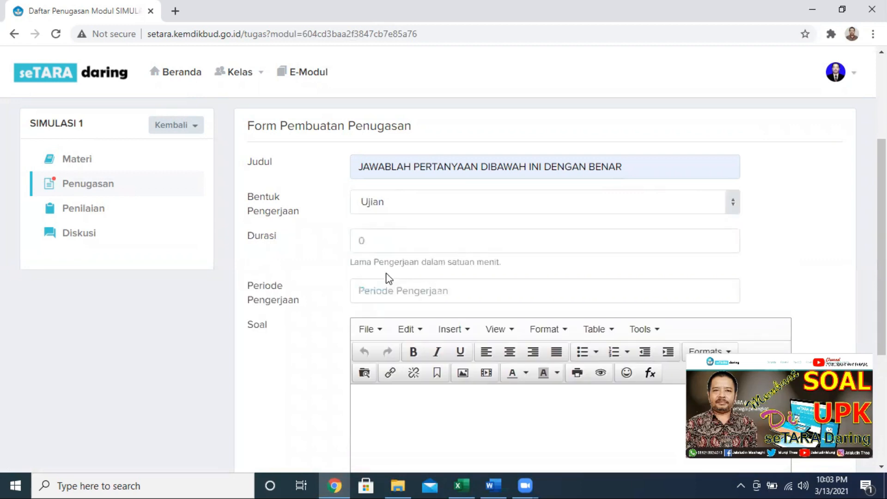
left_click(449, 242)
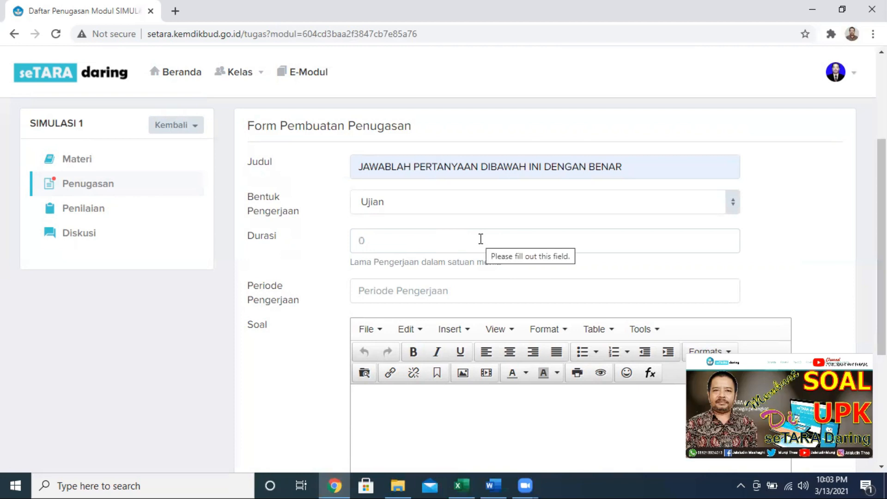
type("50")
key("BackSpace")
key("BackSpace")
type("60")
- Set the assignment's working period (Periode Pengerjaan) to 25 Mar 2021 - 25 Mar 2021
left_click(468, 291)
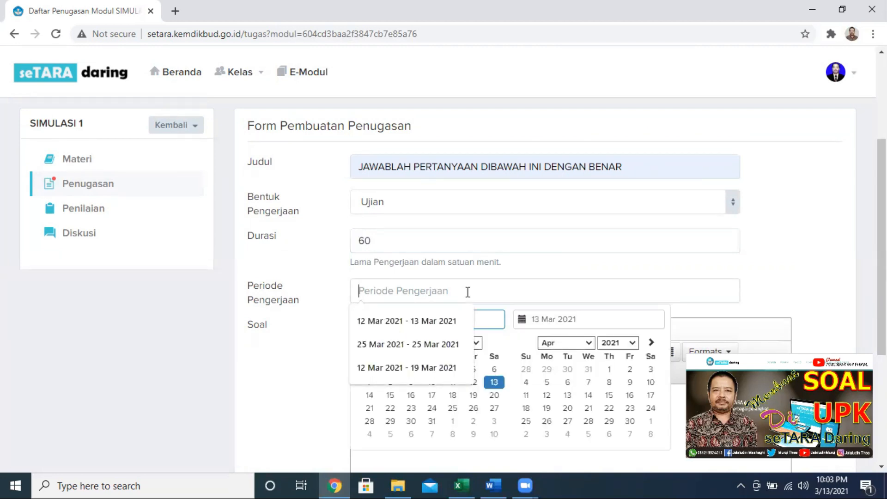
left_click(415, 319)
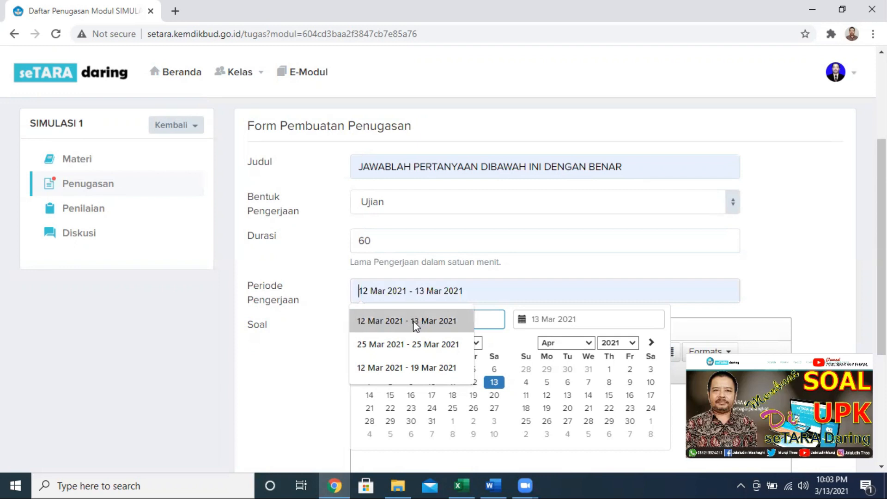
left_click(411, 338)
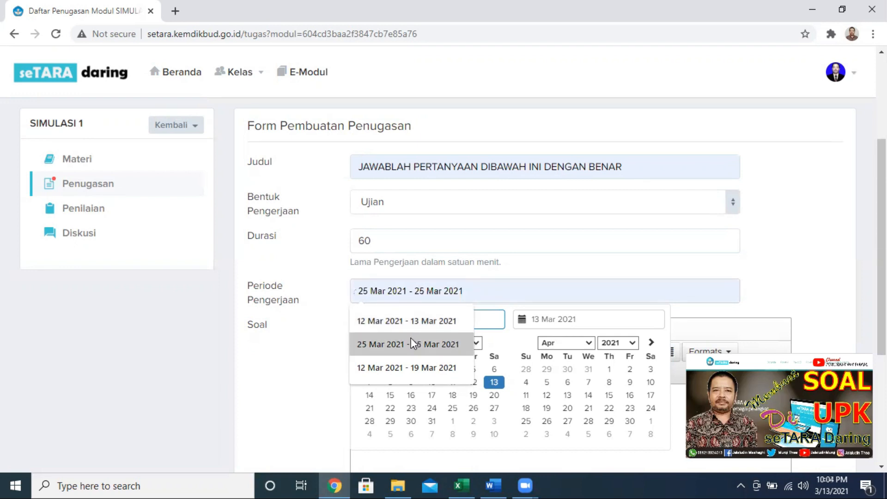
left_click(411, 338)
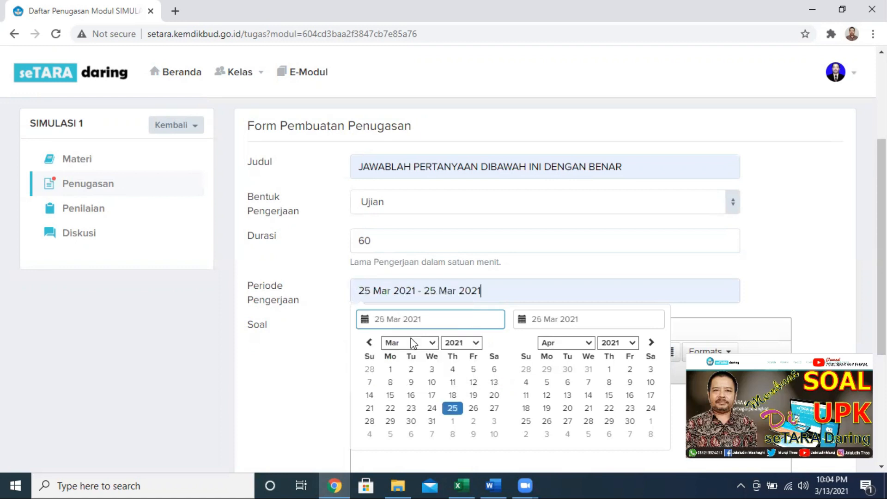
left_click_drag(881, 243, 882, 296)
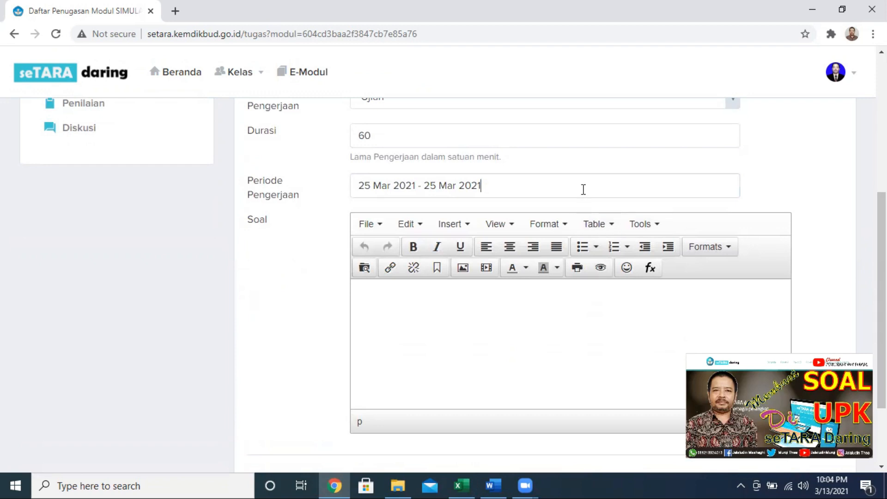
mouse_move(881, 258)
left_mouse_down()
mouse_move(881, 277)
mouse_move(881, 172)
mouse_move(882, 245)
left_mouse_up()
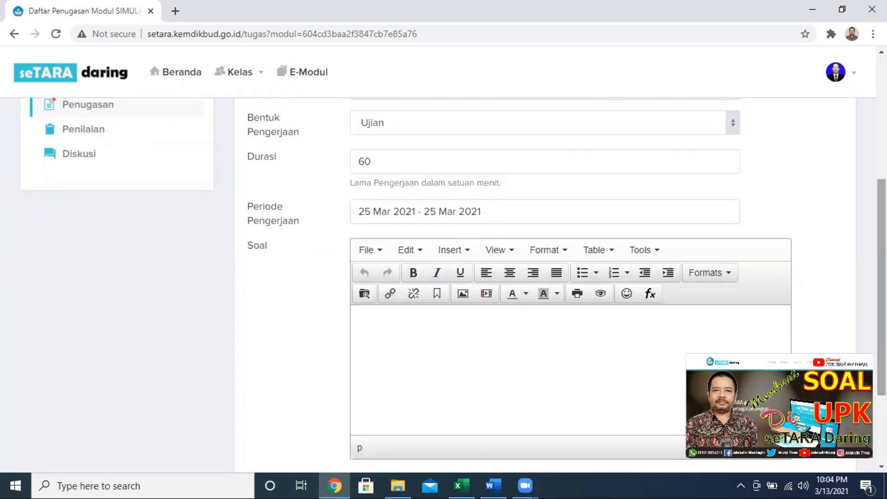
left_click_drag(881, 286, 882, 332)
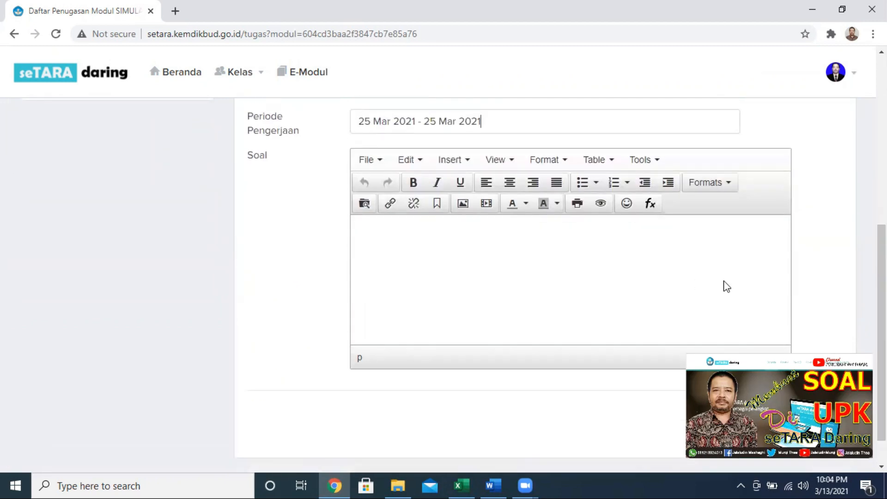
left_click_drag(881, 261, 881, 222)
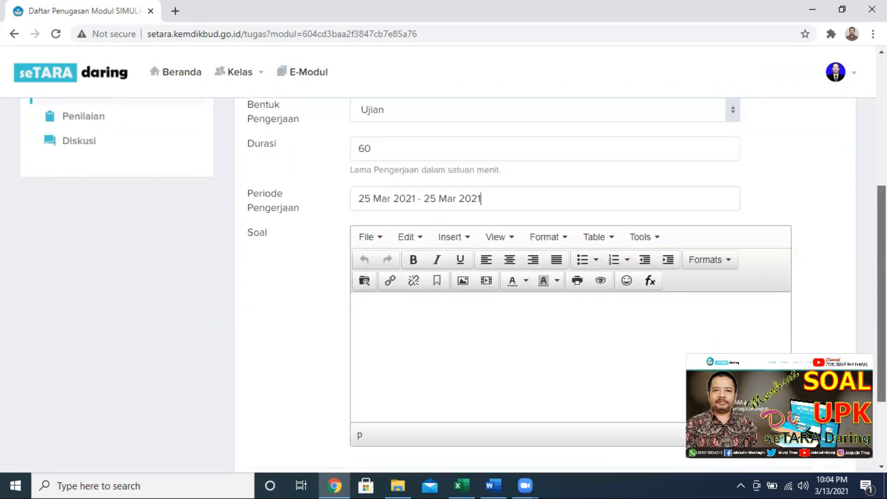
- Switch to File Explorer and open the 2020 ADMIN DAN LAPORAN folder under 2 PKBM MASHAGHI > KESETARAAN on the D: drive
left_click(551, 361)
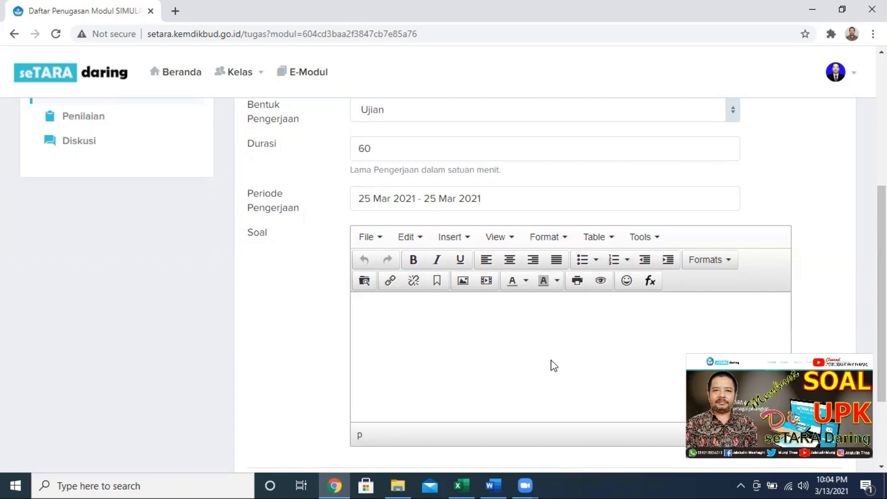
left_click(401, 484)
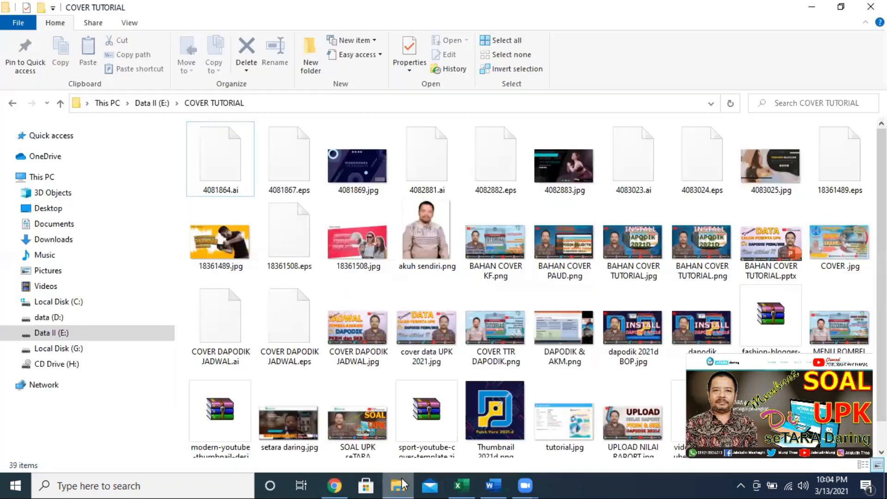
left_click(96, 334)
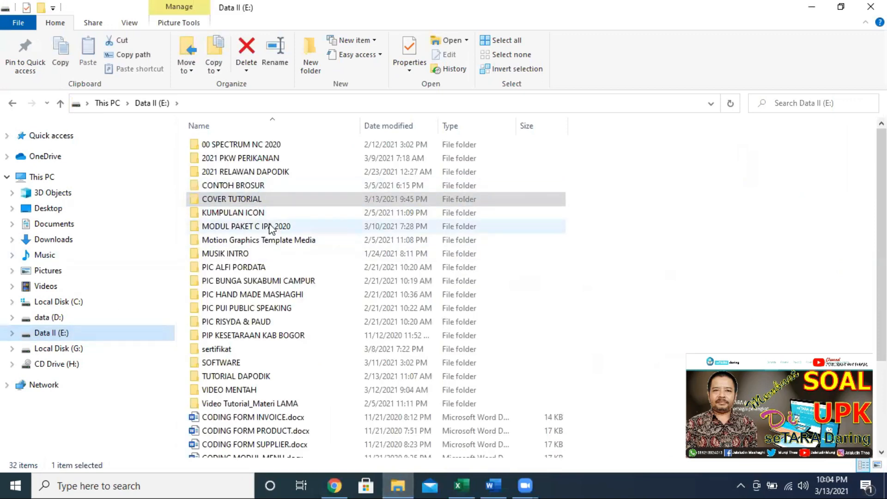
left_click(113, 320)
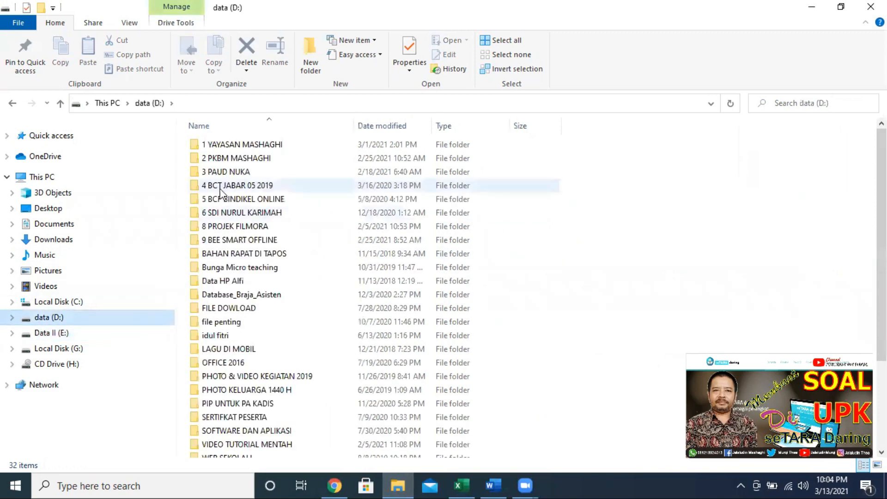
left_click(237, 158)
double_click(238, 158)
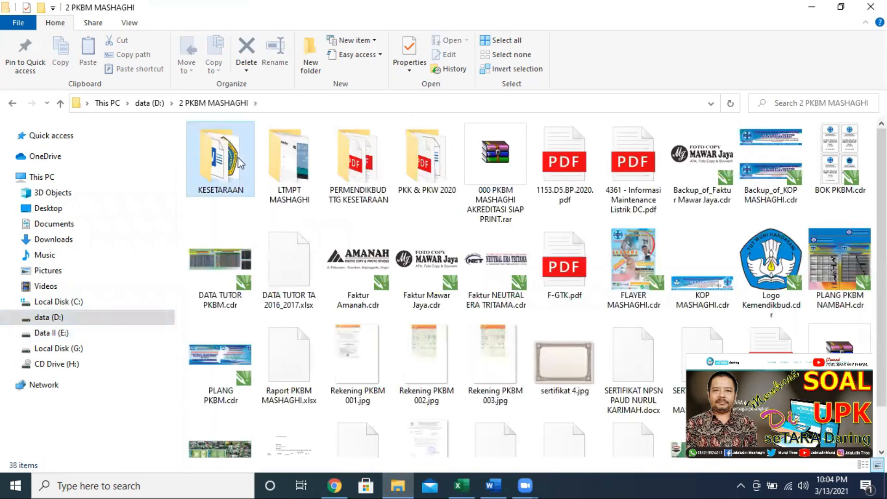
double_click(218, 155)
double_click(724, 155)
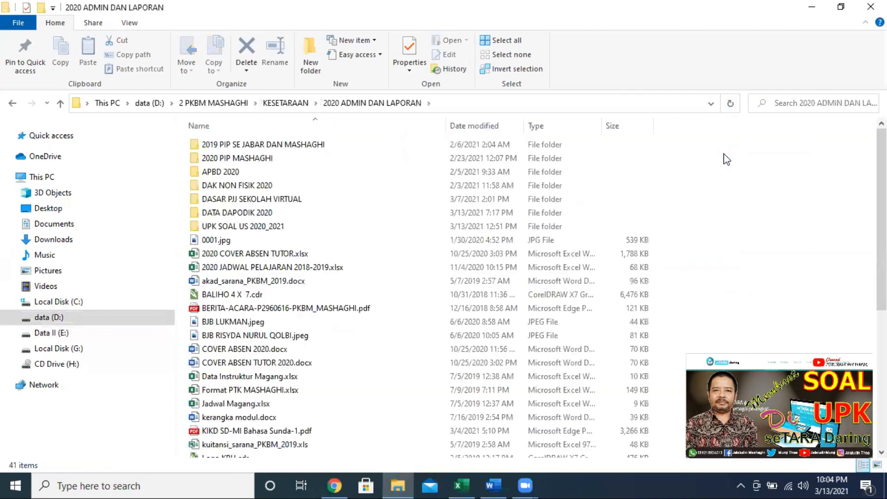
- Open the document OK PB B INDO 7.docx from UPK SOAL US 2020_2021 > US & UPK 2020 KUMPULAN SOAL
double_click(291, 227)
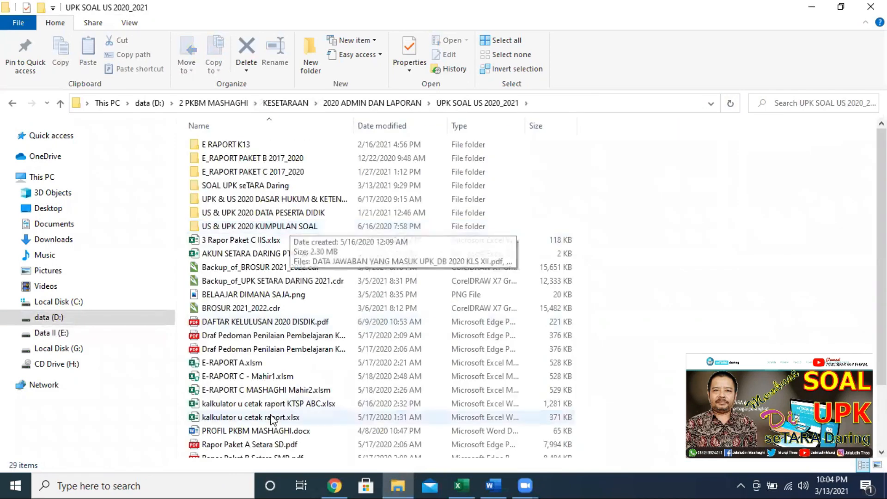
double_click(258, 227)
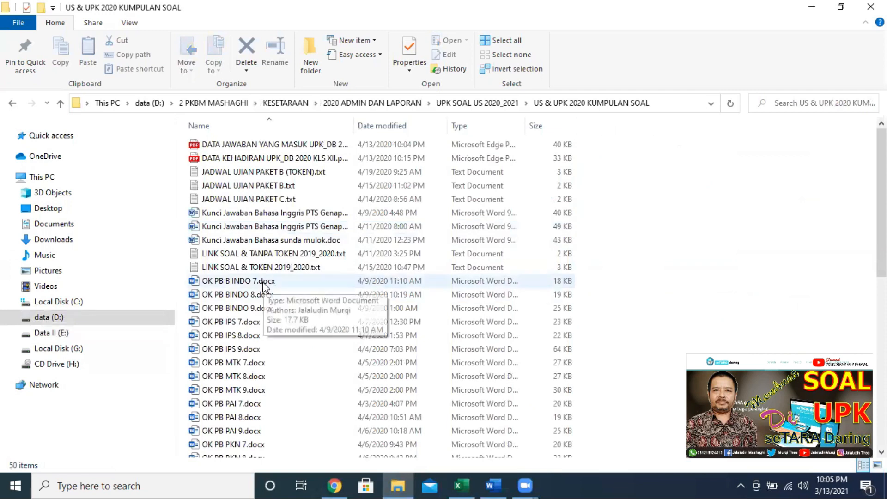
left_click(264, 283)
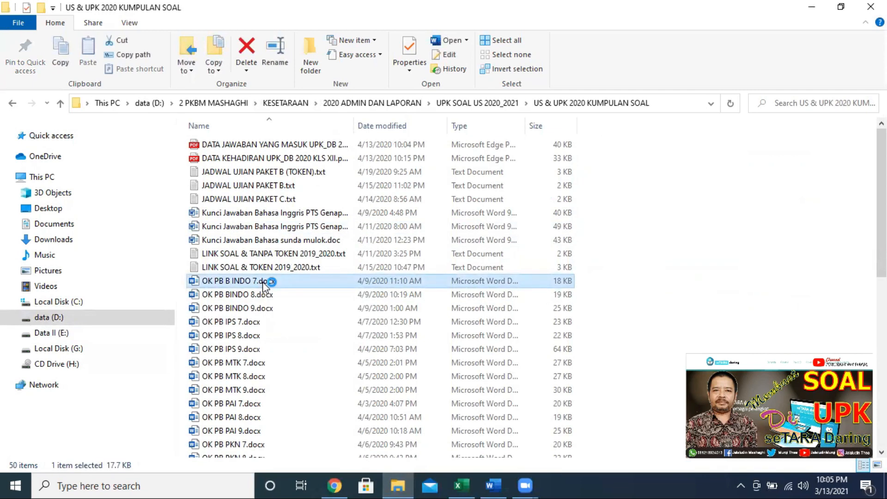
double_click(264, 283)
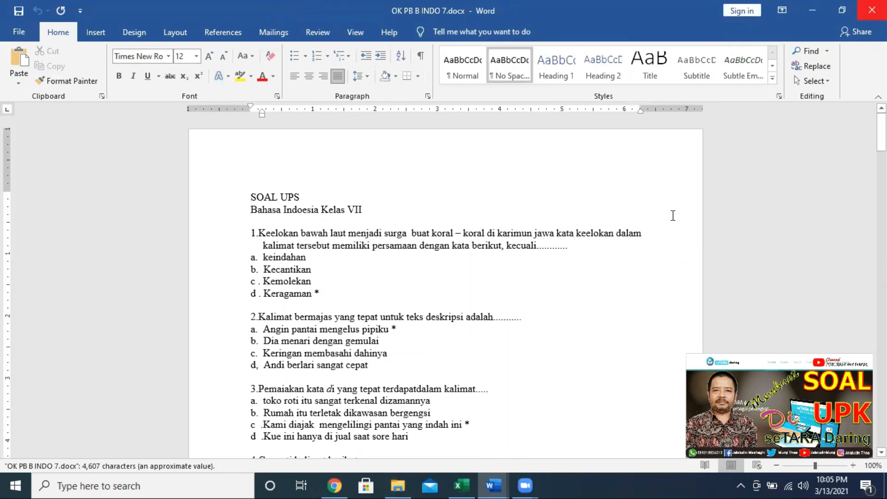
- Copy the five Essay questions at the document's end and paste them into the assignment's Soal field in Chrome
left_click_drag(882, 134, 881, 393)
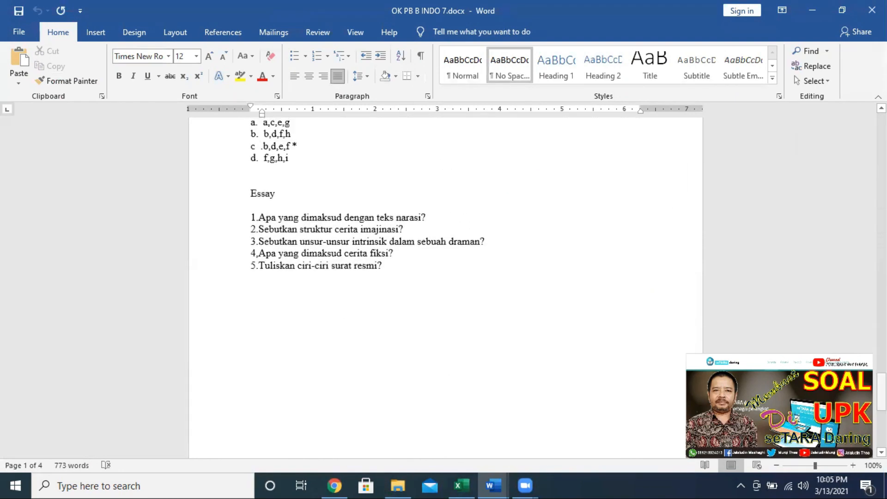
left_click_drag(251, 215, 383, 266)
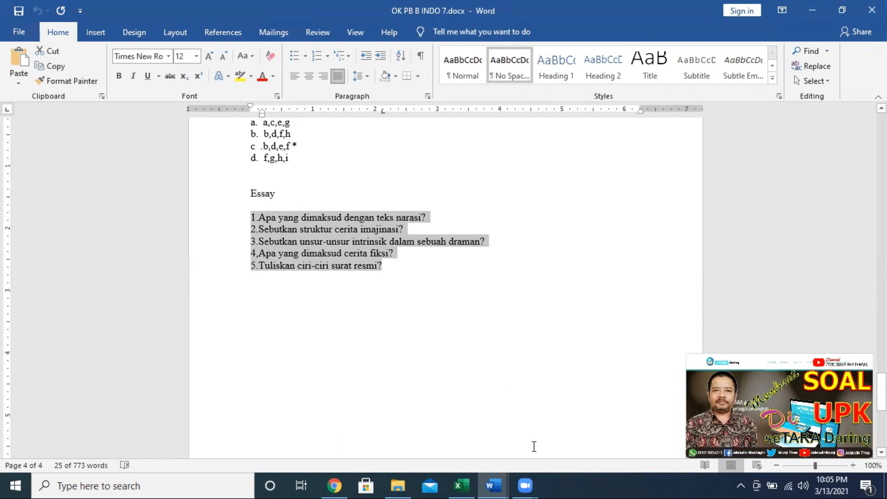
left_click(329, 484)
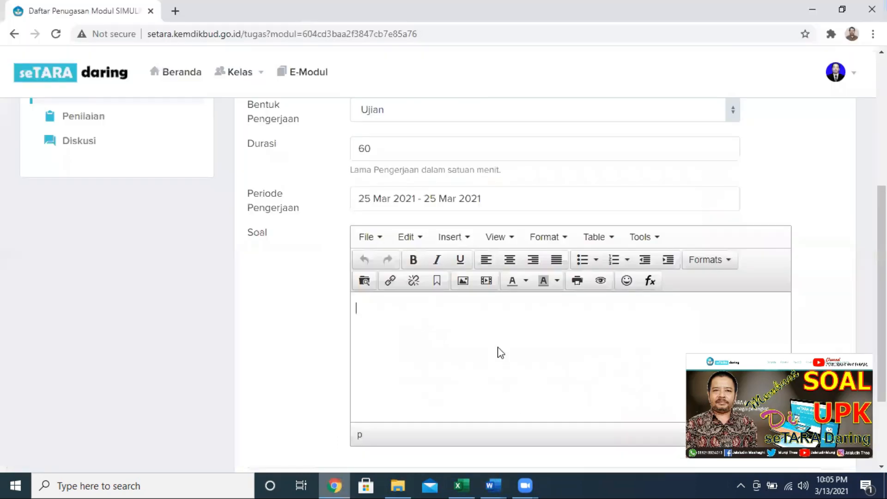
type("1.Apa yang dimaksud dengan teks narasi? 2.Sebutkan struktur cerita imajinasi? 3.Sebutkan unsur-unsur intrinsik dalam sebuah draman? 4.Apa yang dimaksud cerita fiksi? 5.Tuliskan ciri-ciri surat resmi?")
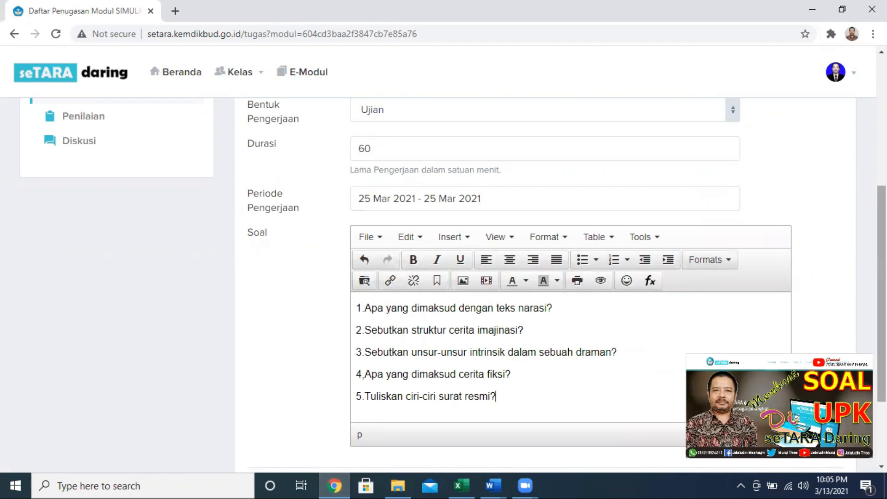
- Review the filled-in assignment form and check the Bentuk Pengerjaan options, keeping Ujian selected
scroll(852, 337, "down", 2)
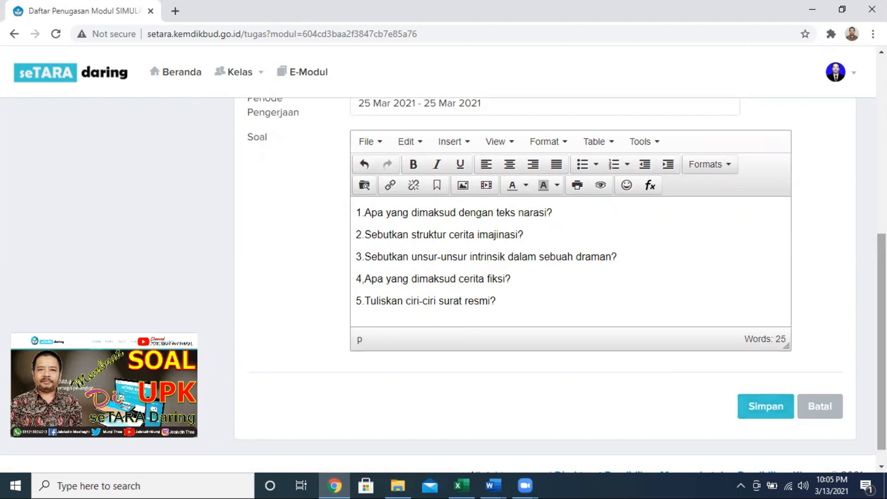
scroll(443, 277, "up", 5)
scroll(444, 278, "down", 2)
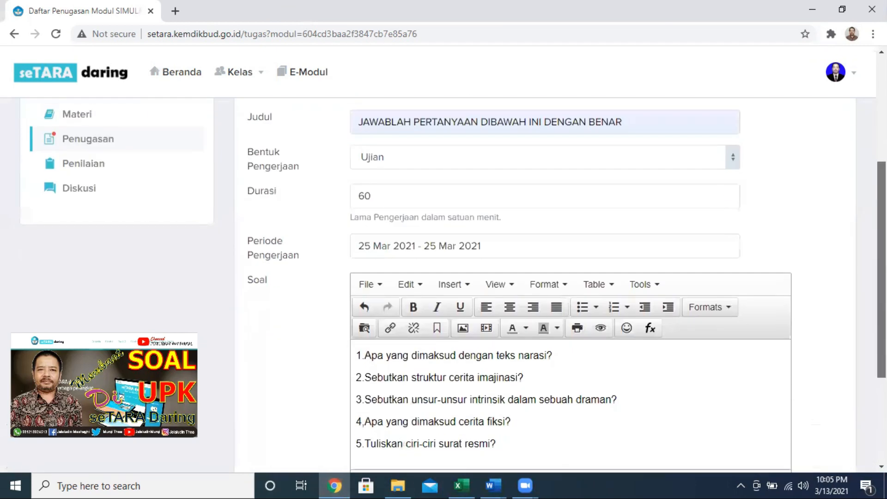
scroll(454, 284, "up", 1)
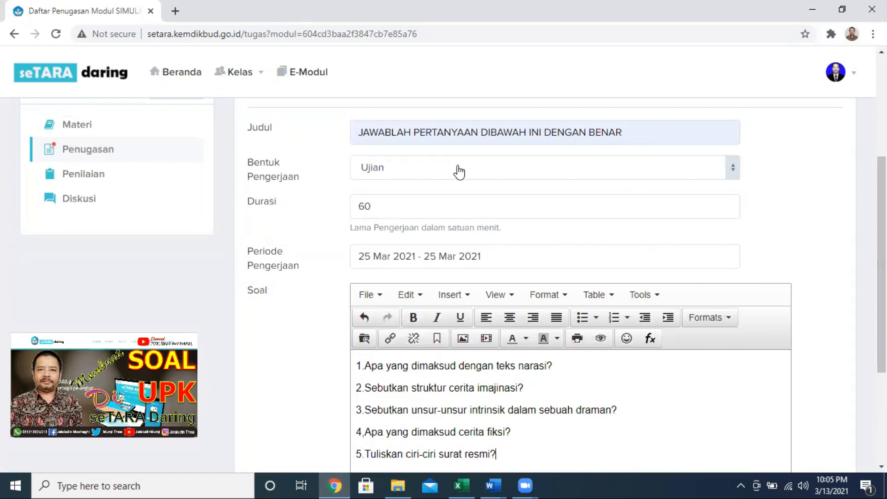
left_click(512, 174)
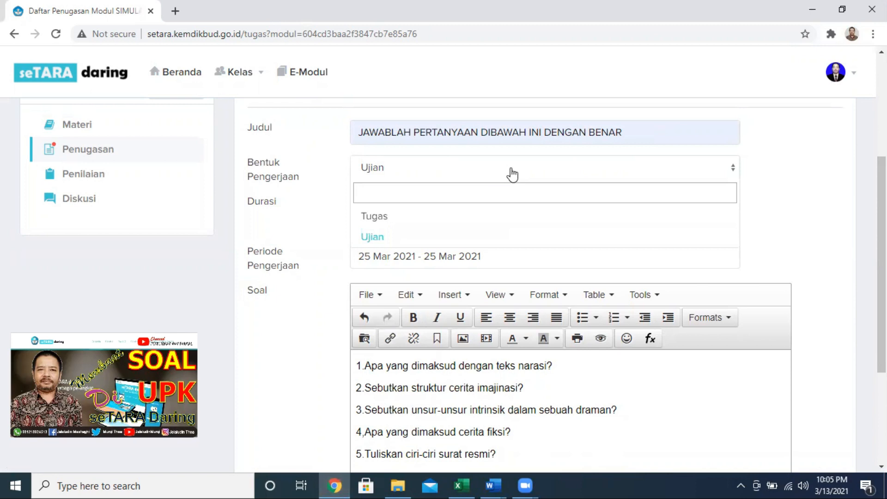
left_click(421, 241)
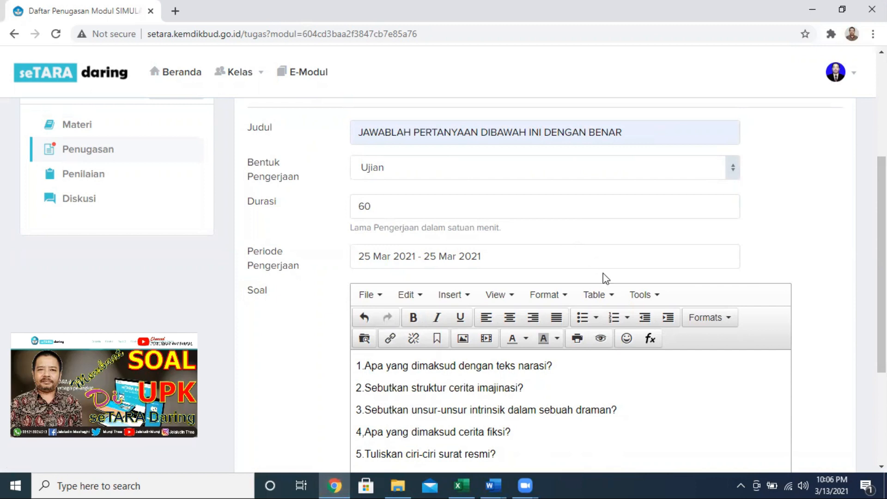
- Insert a space after each question number in Soal and replace the comma after number 4 with a period
left_click_drag(882, 214, 882, 260)
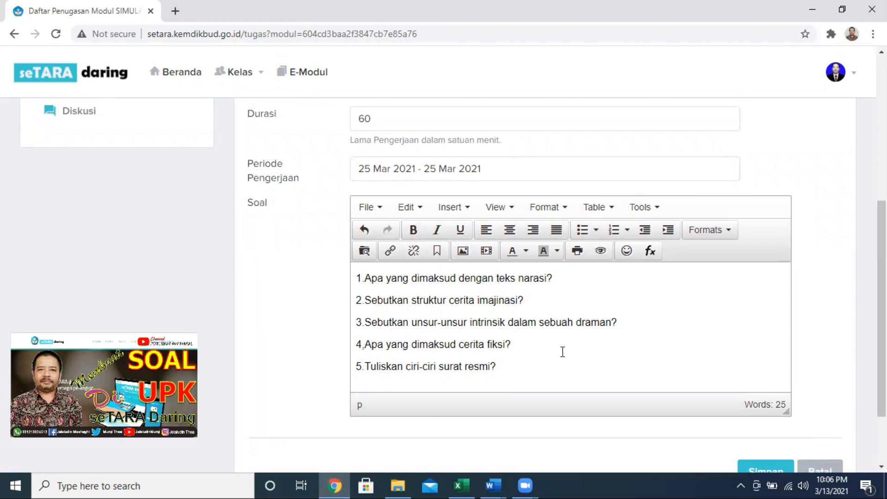
left_click(365, 278)
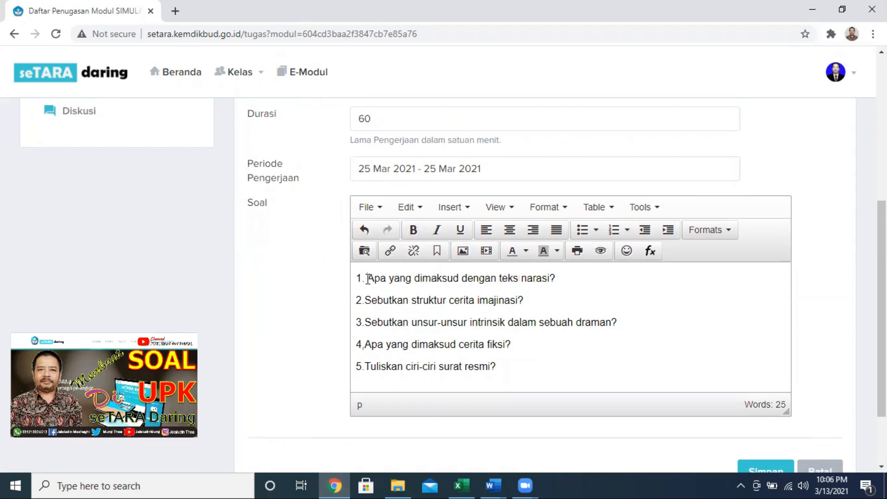
key("Down")
key("Down")
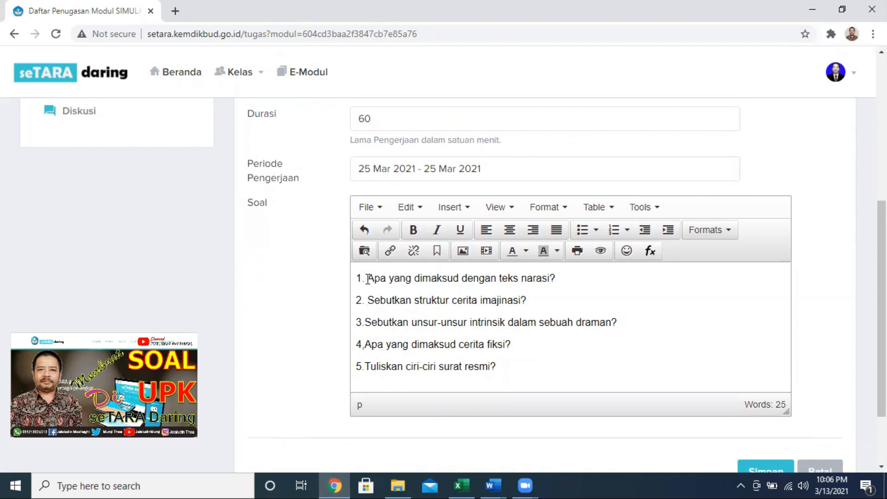
key("Down")
key("Left")
key("BackSpace")
type(".")
key("Down")
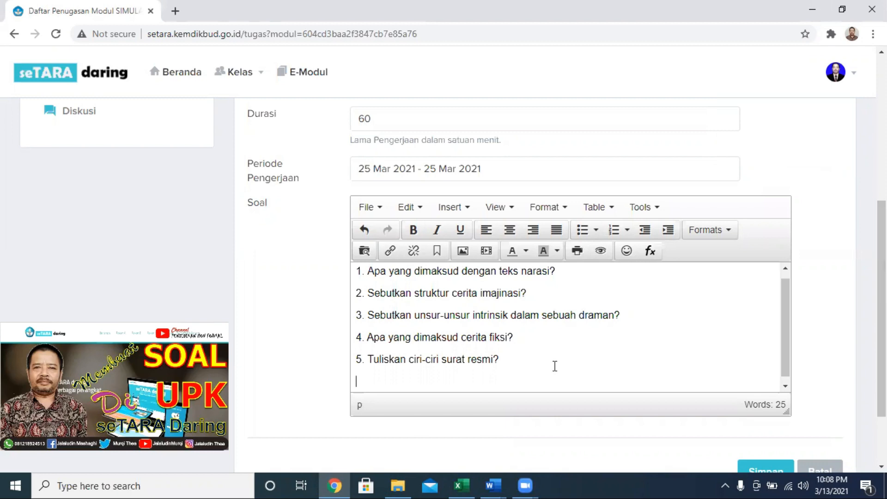
- Add a sixth question to Soal reading "6. Sebutkan apa yang dimaksud dengan gambar ini"
type("6. sEBUT")
key("BackSpace")
key("BackSpace")
key("BackSpace")
key("BackSpace")
key("BackSpace")
type("Sebutkan")
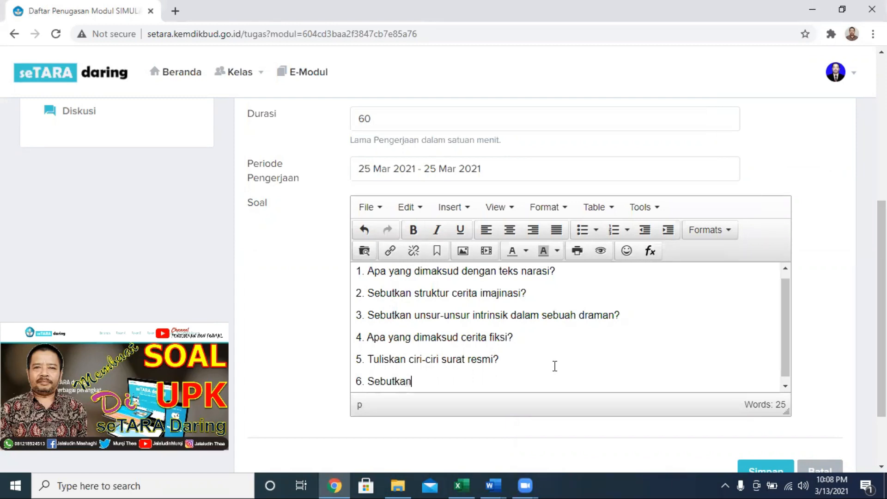
type(" apa ya")
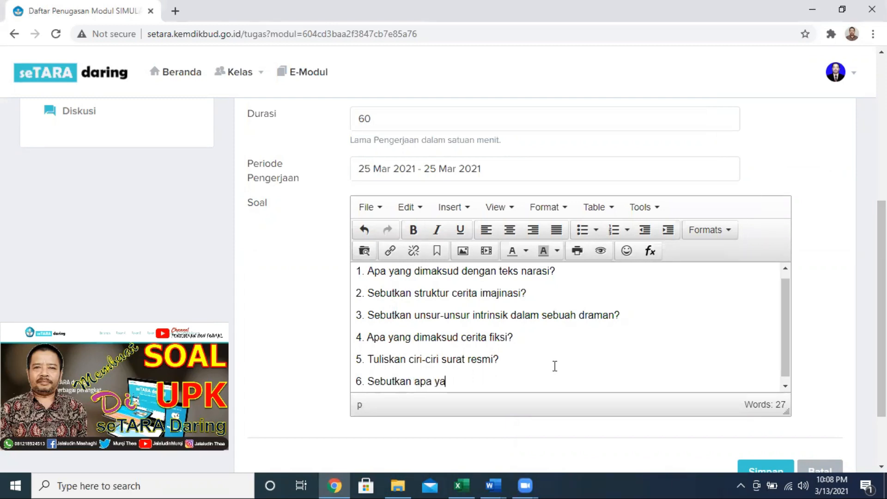
type("ng dimaksu")
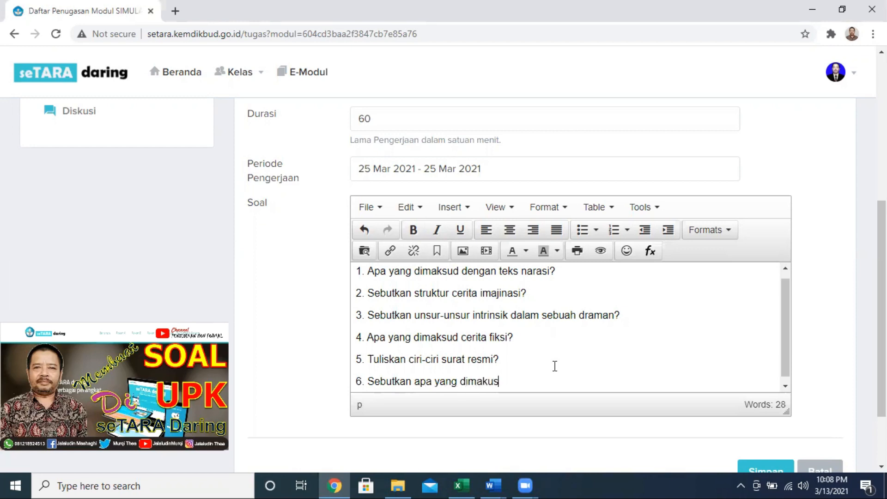
type("d dengan gambar ini")
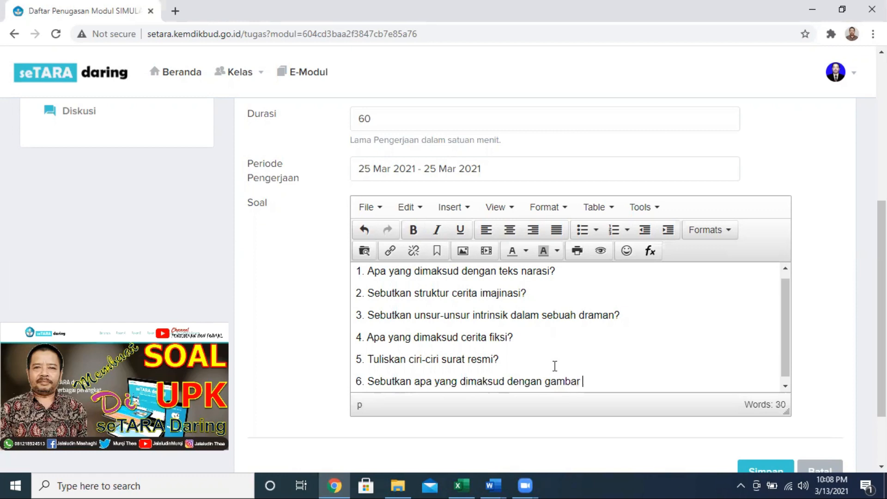
- Insert "dibawah" before "ini" in question 6 of Soal and start a new line beneath the question
key("Left")
key("Left")
key("Left")
type("dibawah")
key("End")
key("Return")
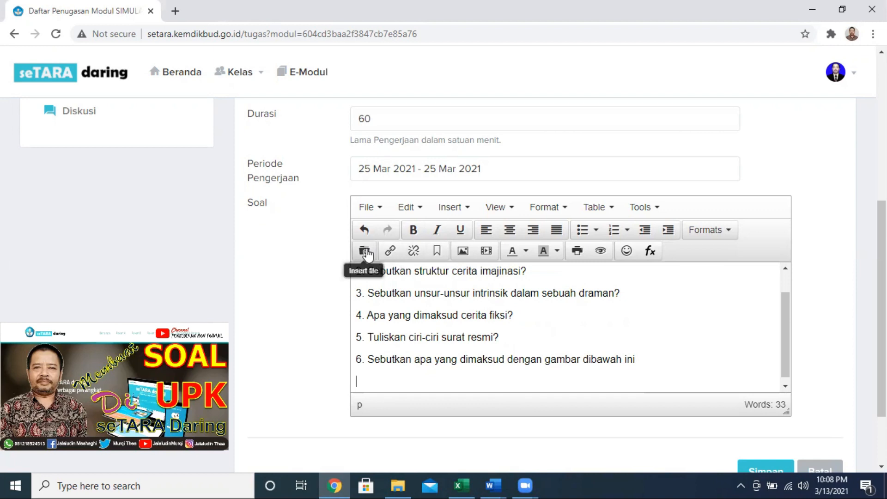
- Upload the image "1 seTARA Daring di Perangkat.jpeg" from the Downloads folder to the Soal editor's file manager and return to the files list
left_click(465, 256)
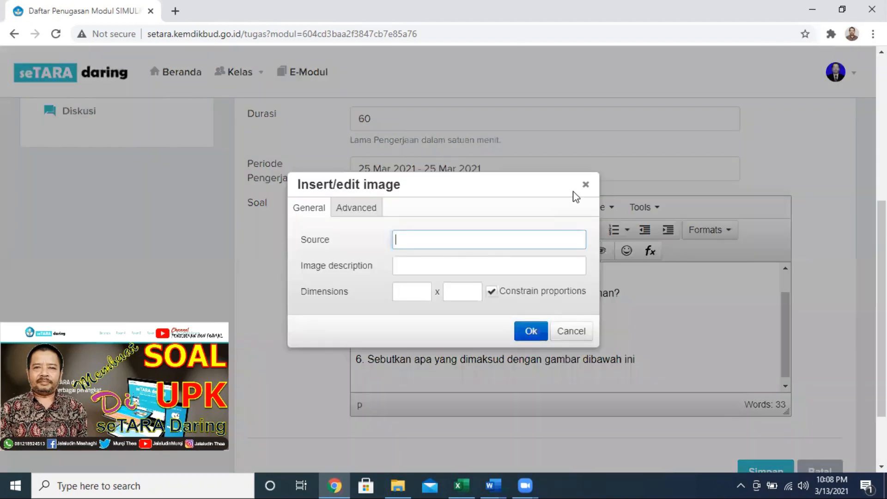
left_click(586, 186)
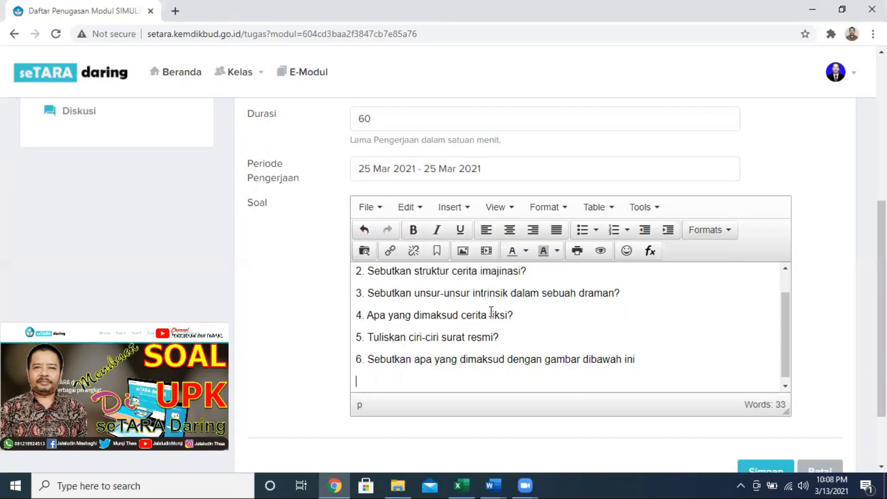
left_click(365, 252)
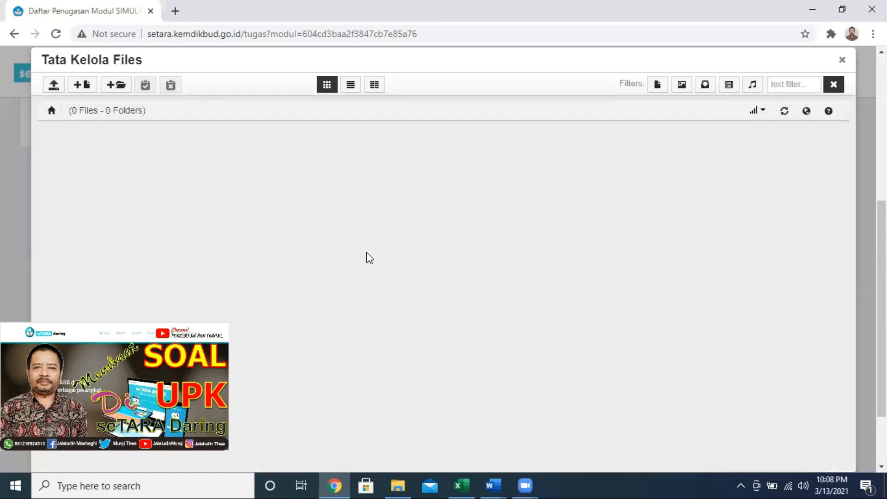
left_click(54, 86)
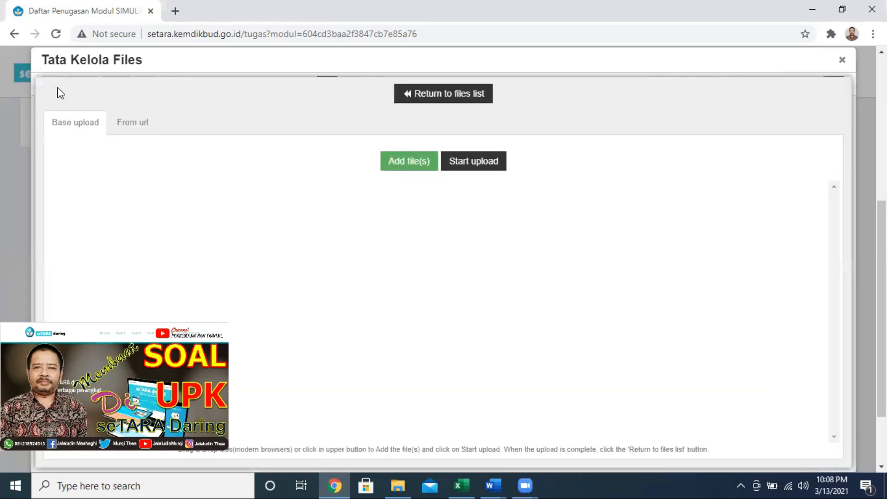
left_click(420, 165)
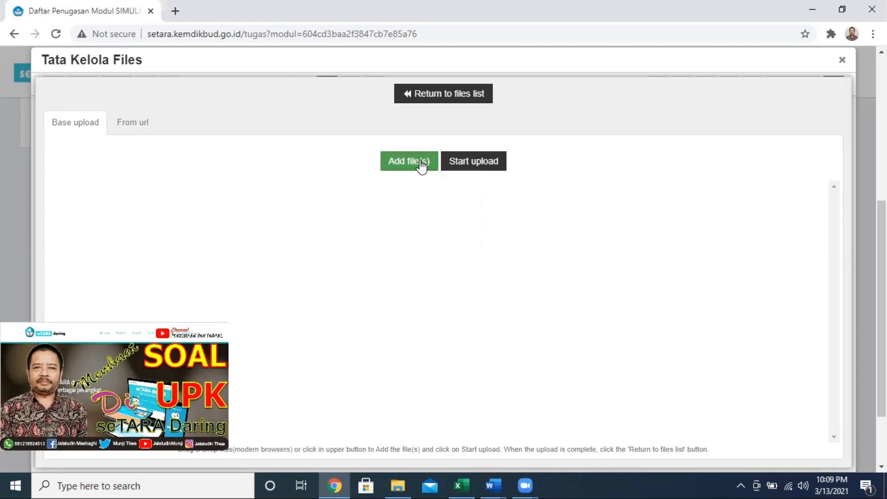
scroll(251, 279, "down", 1)
left_click(251, 278)
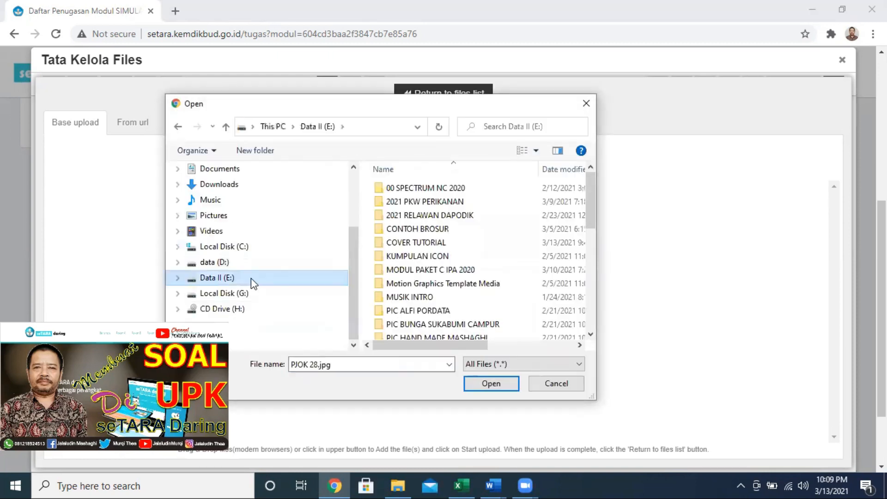
left_click(236, 185)
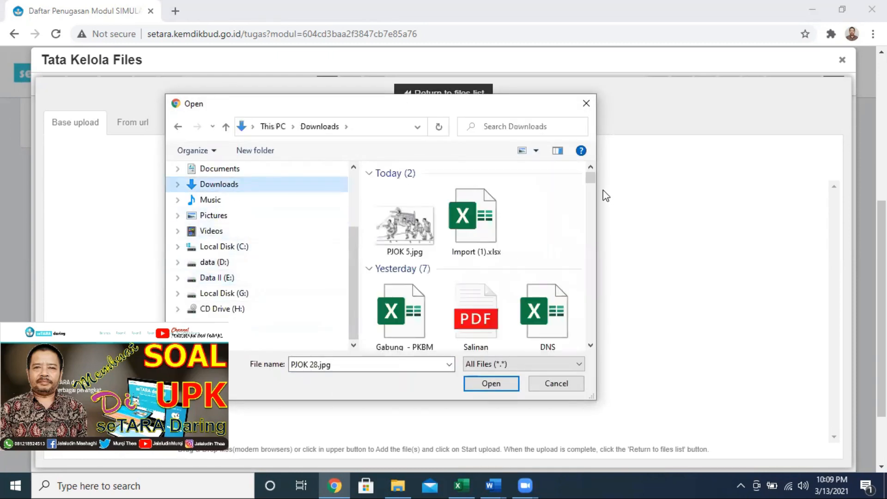
left_click_drag(589, 179, 592, 200)
left_click(429, 193)
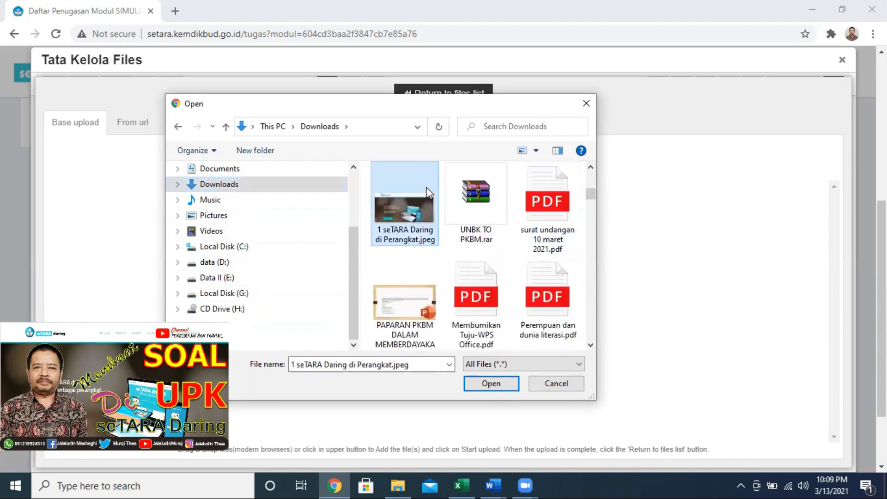
left_click(493, 387)
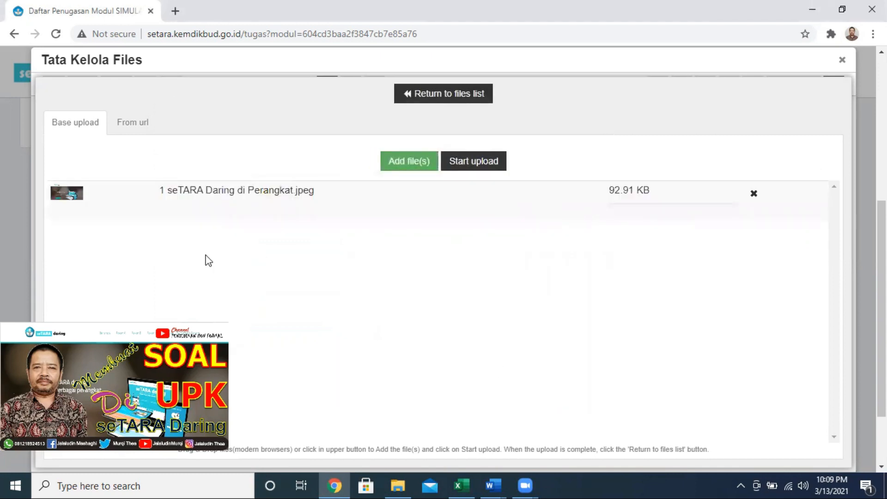
left_click(477, 163)
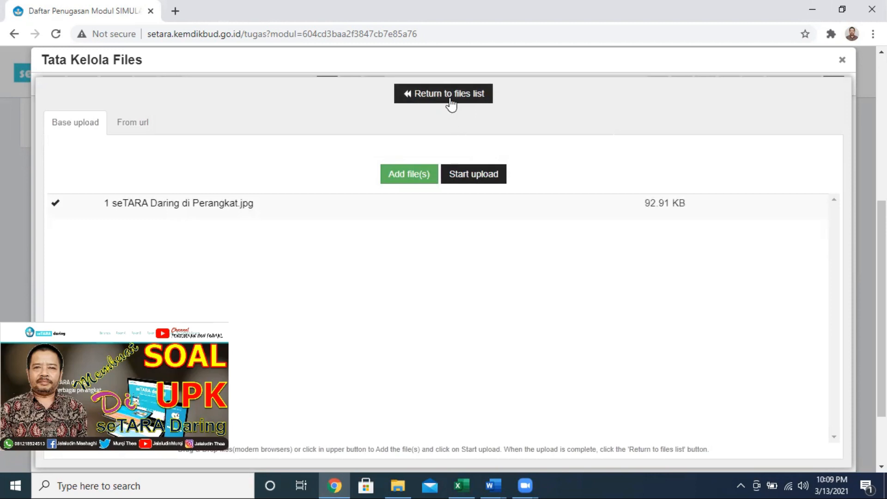
left_click(451, 95)
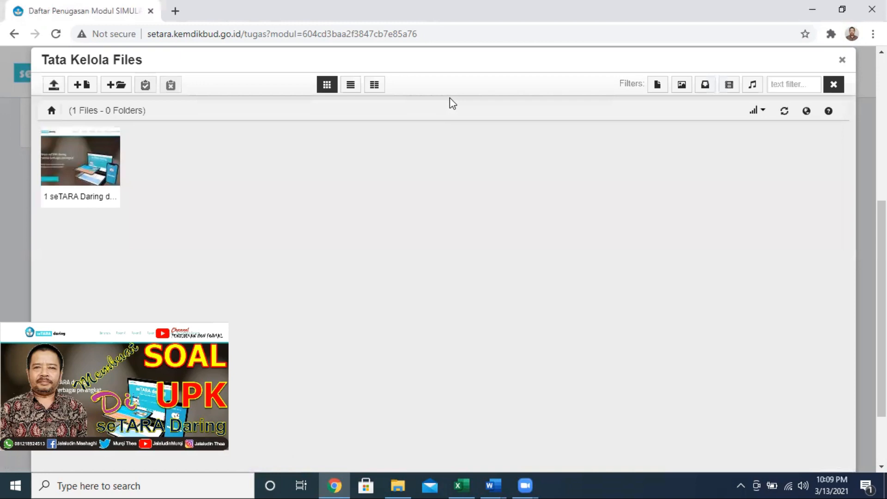
- Insert the uploaded seTARA Daring image beneath question 6 in Soal and save the assignment
mouse_move(85, 155)
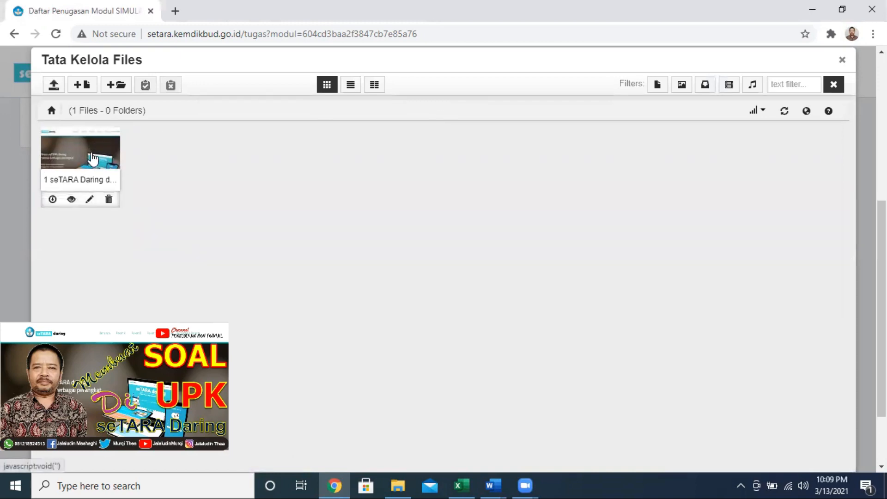
left_click(92, 157)
mouse_move(791, 301)
left_mouse_down()
mouse_move(796, 362)
mouse_move(789, 307)
mouse_move(789, 318)
left_mouse_up()
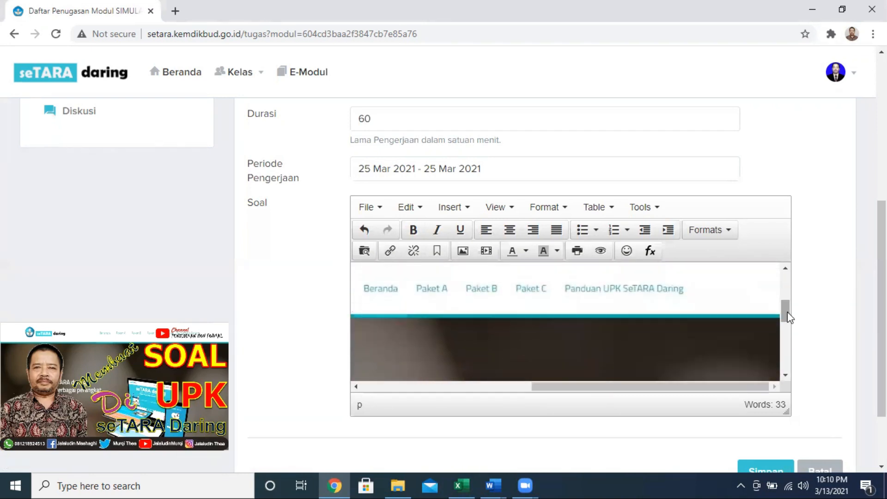
scroll(800, 364, "down", 2)
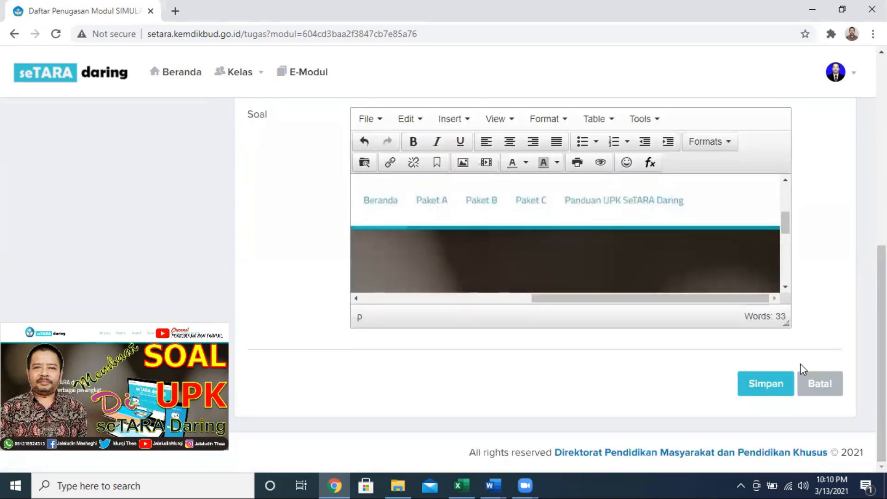
left_click(776, 386)
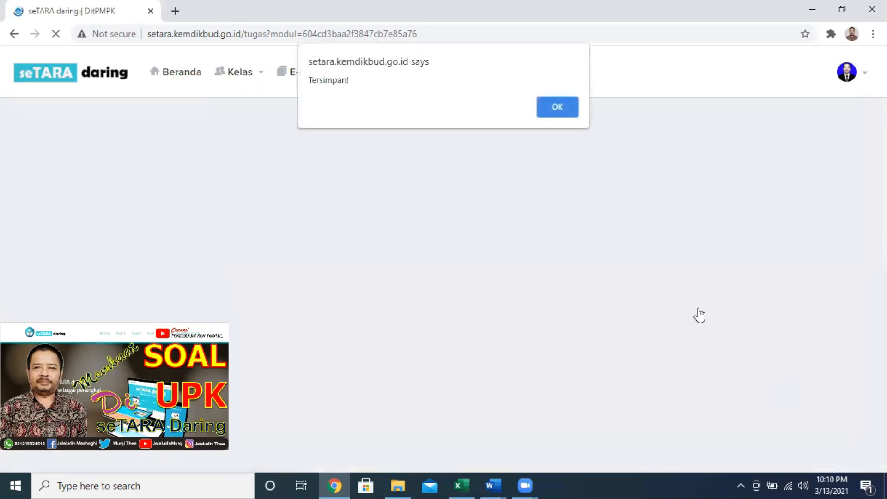
left_click(557, 107)
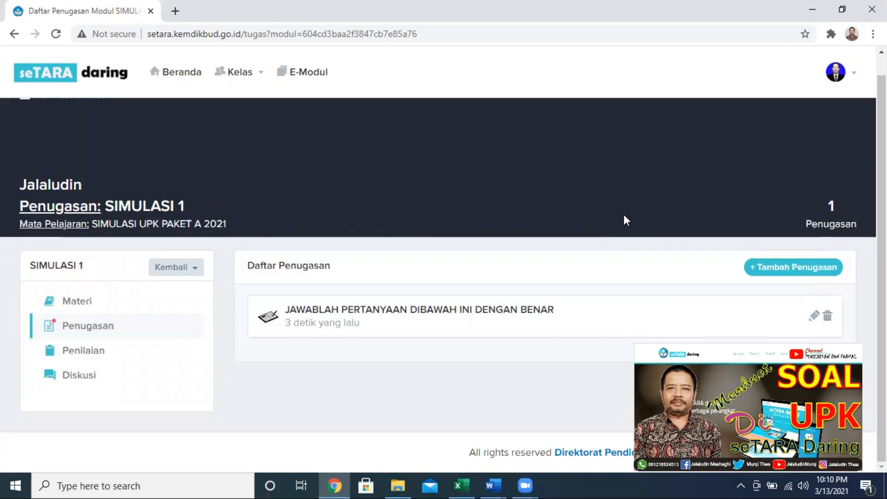
- Expand the saved assignment JAWABLAH PERTANYAAN DIBAWAH INI DENGAN BENAR and examine its details, Kode Ujian and questions
left_click(430, 315)
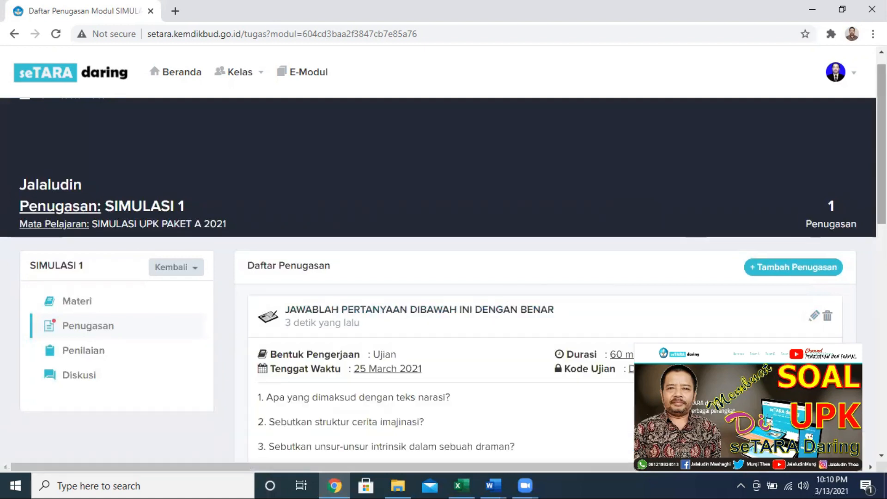
scroll(443, 257, "down", 4)
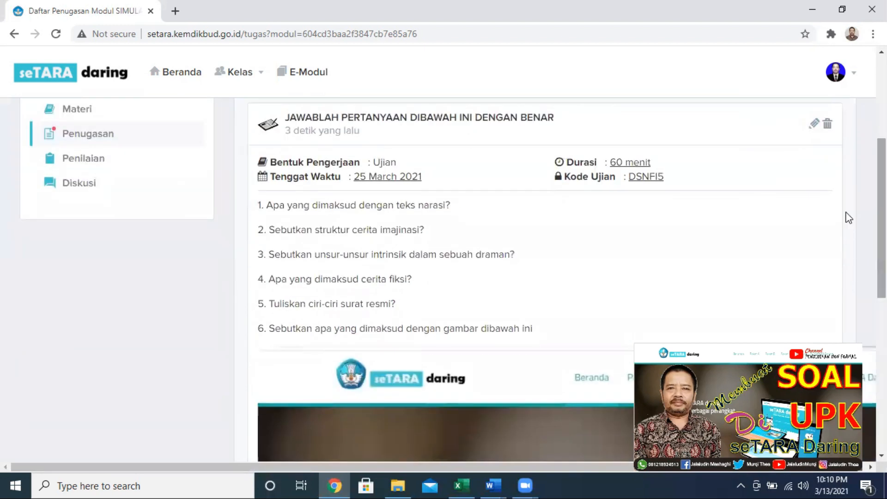
double_click(646, 176)
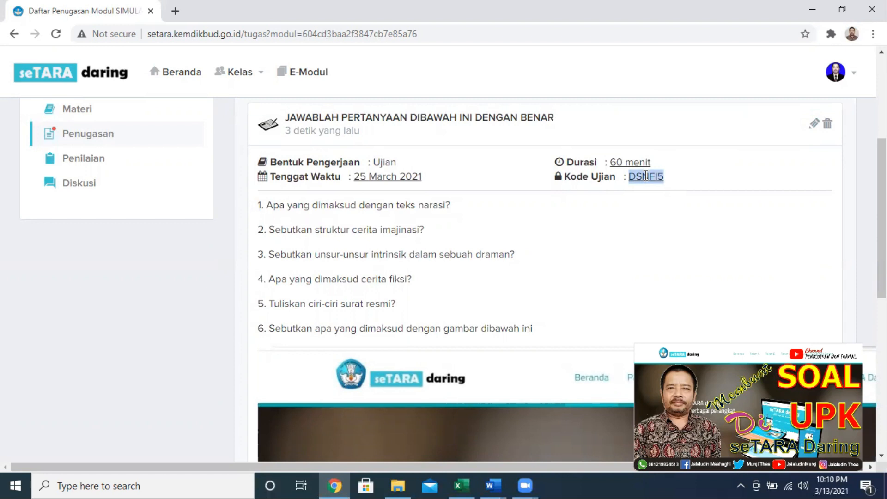
mouse_move(882, 210)
left_mouse_down()
mouse_move(882, 324)
mouse_move(881, 208)
left_mouse_up()
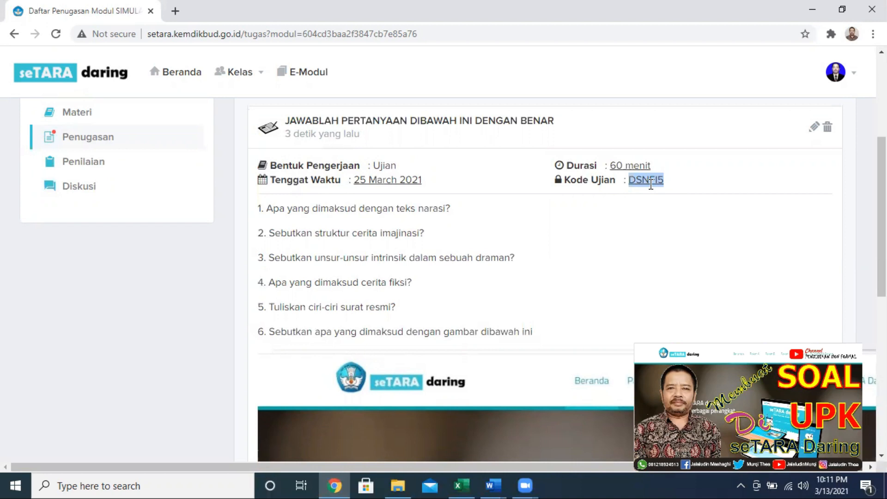
scroll(443, 277, "up", 2)
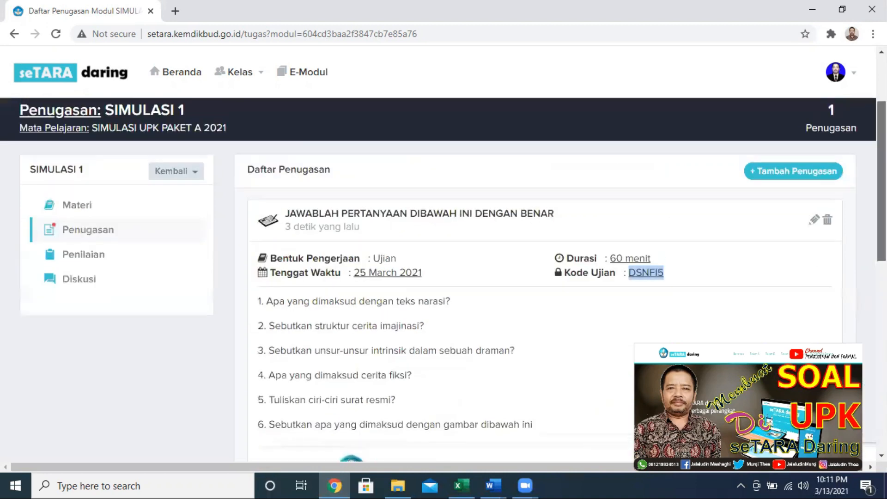
left_click_drag(882, 181, 881, 183)
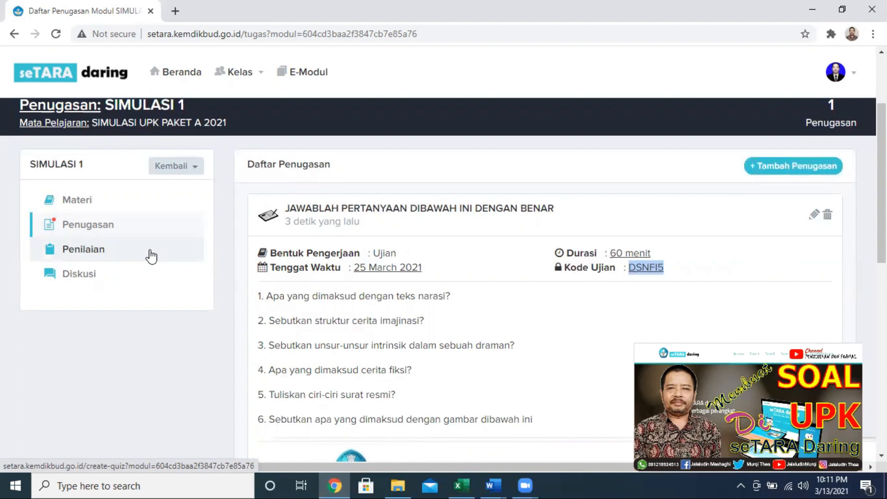
left_click_drag(882, 185, 882, 203)
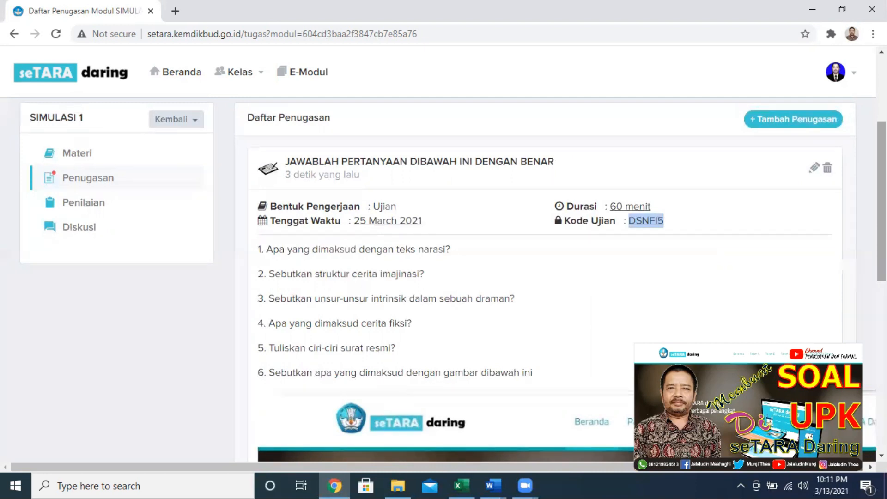
mouse_move(882, 201)
left_mouse_down()
mouse_move(881, 182)
mouse_move(881, 215)
mouse_move(882, 201)
left_mouse_up()
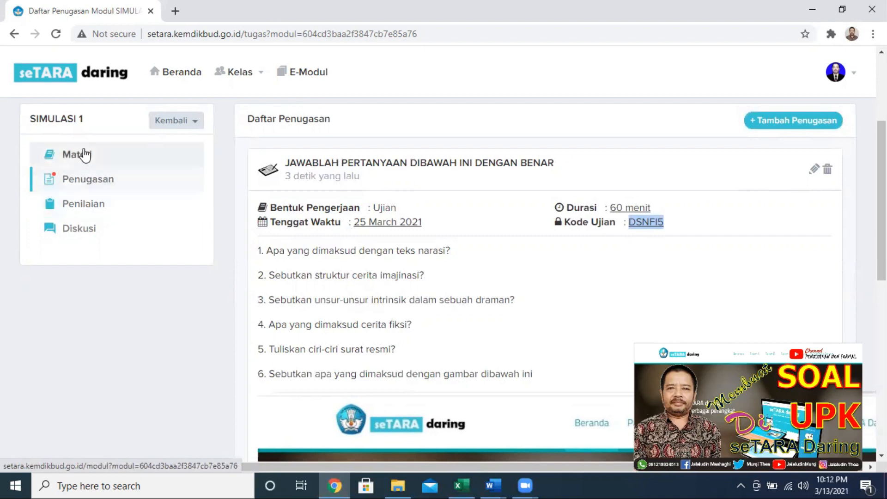
- Start a new assessment in the Penilaian section of SIMULASI 1 and name it PILIHAN GANDA PA 2/6
left_click(91, 209)
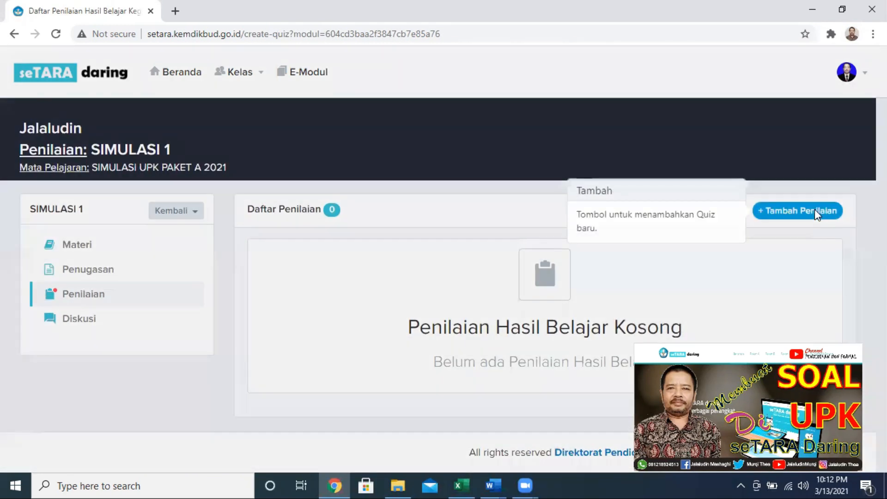
left_click(814, 211)
left_click(532, 130)
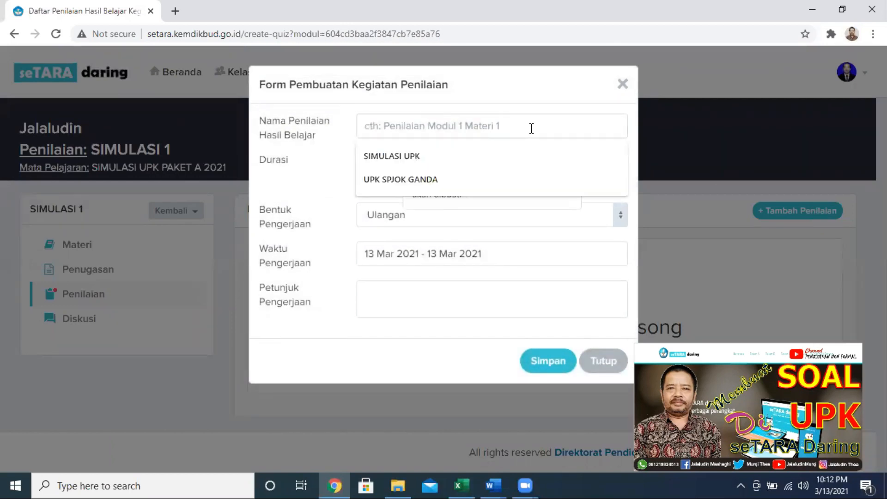
type("PILIHAN A")
key("BackSpace")
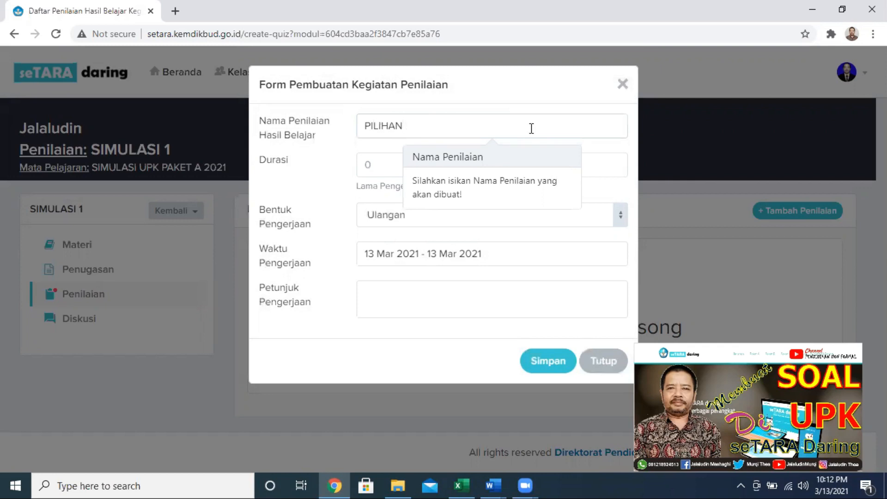
type("GANDA PA 2/6")
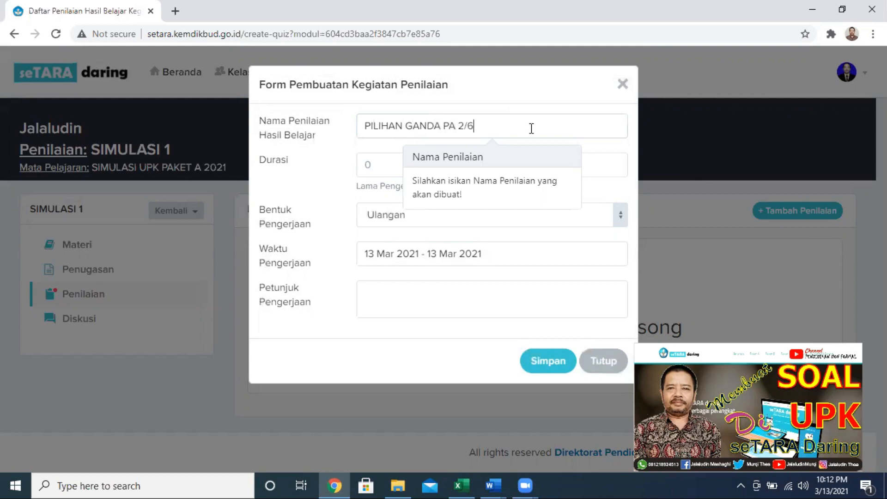
- Set the assessment's Durasi to 60 minutes and its Bentuk Pengerjaan to Ujian
left_click(381, 166)
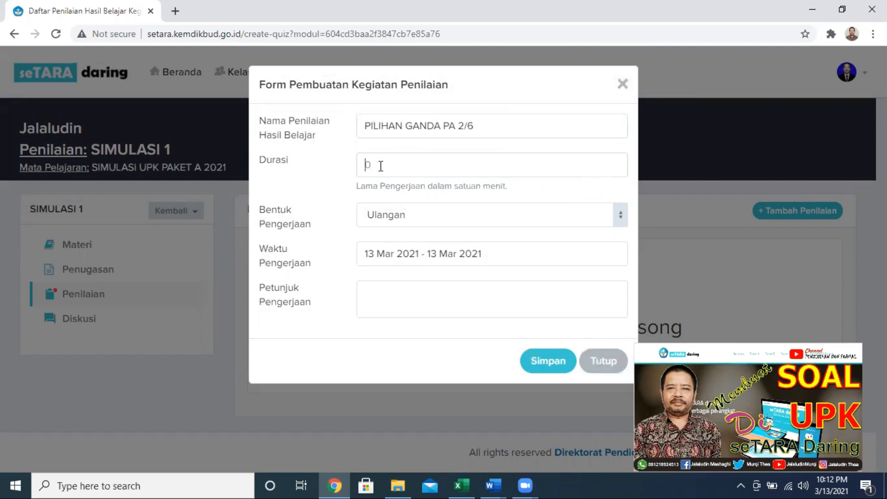
type("60")
left_click(446, 224)
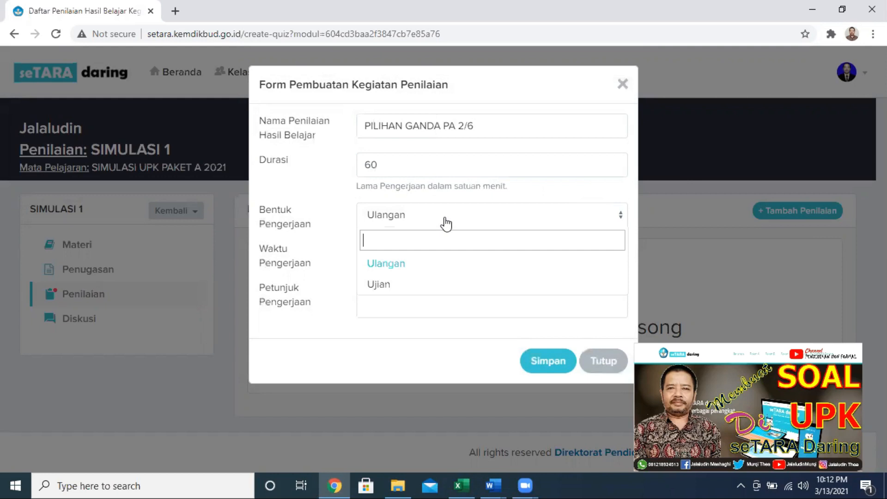
left_click(393, 287)
left_click(419, 261)
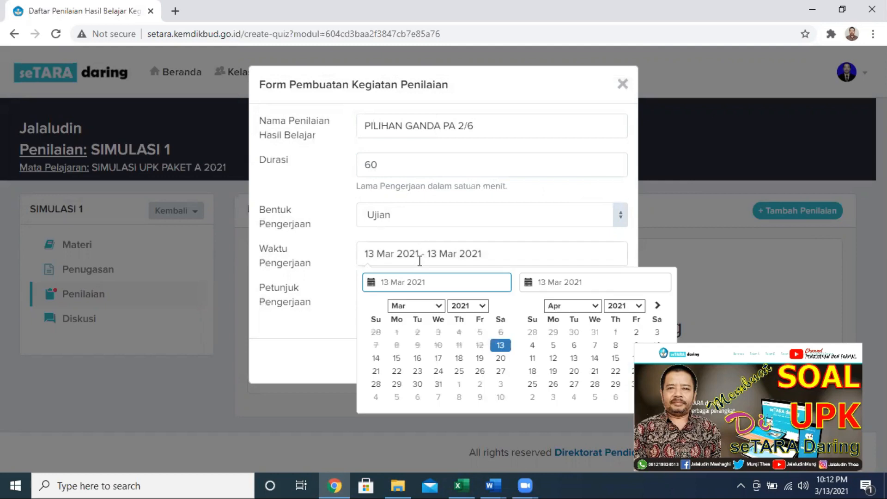
left_click(462, 375)
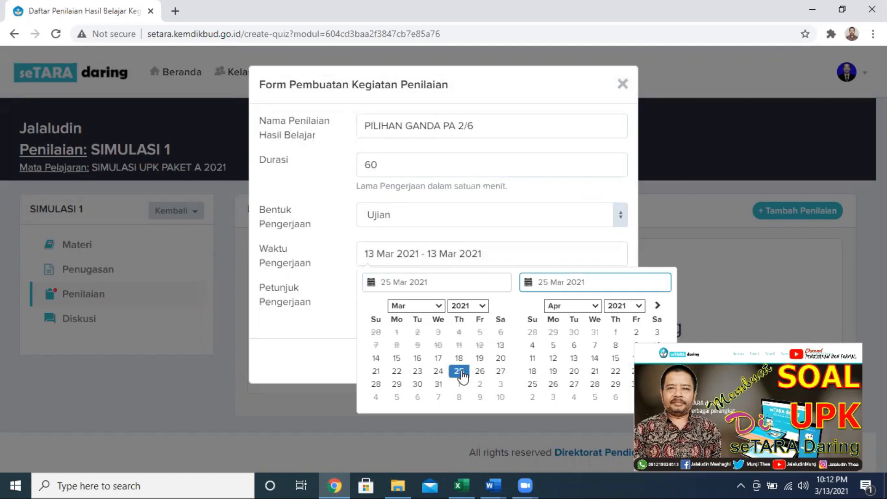
left_click(511, 242)
left_click(513, 253)
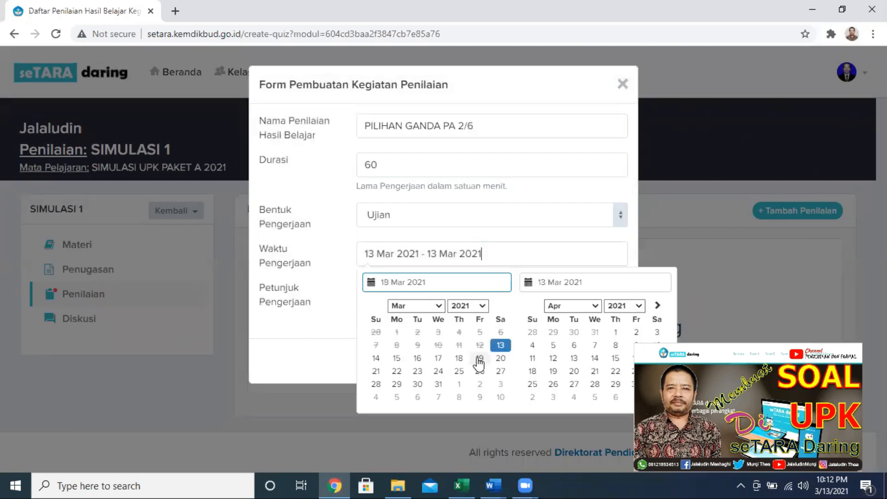
left_click(458, 372)
left_click(548, 371)
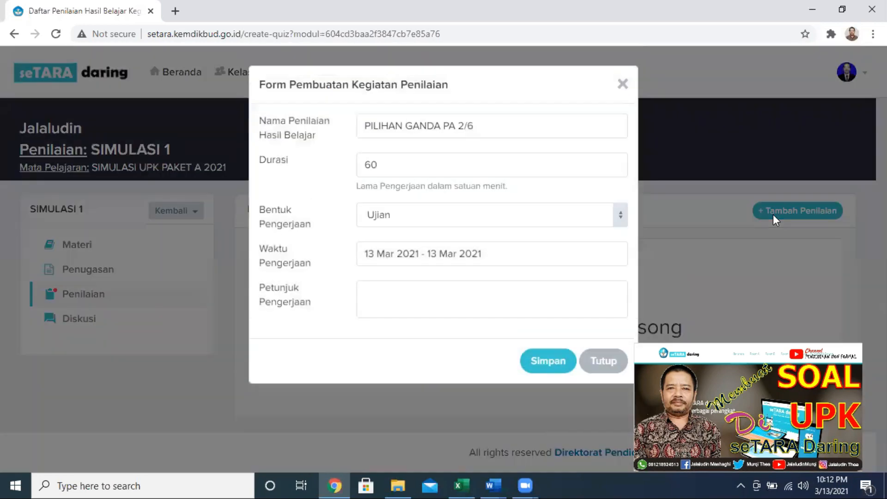
left_click(774, 216)
- Set the assessment's Waktu Pengerjaan to 25 Mar 2021 as both start and end date
left_click(512, 254)
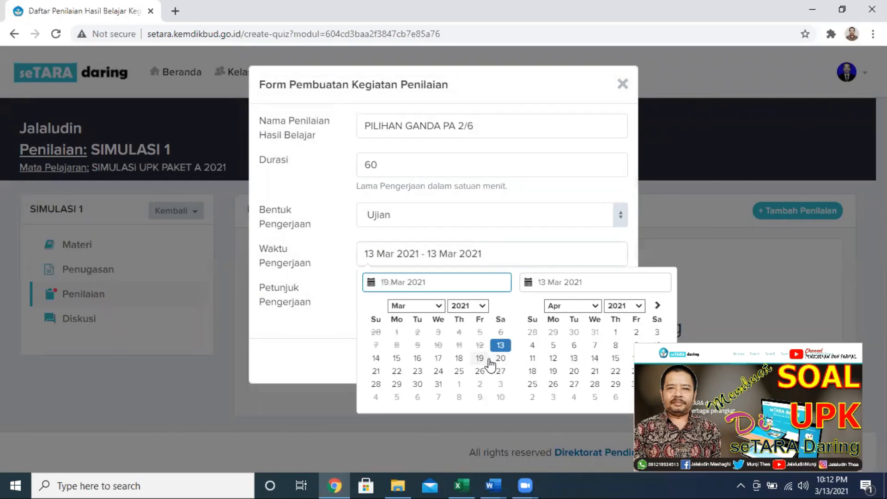
left_click(459, 372)
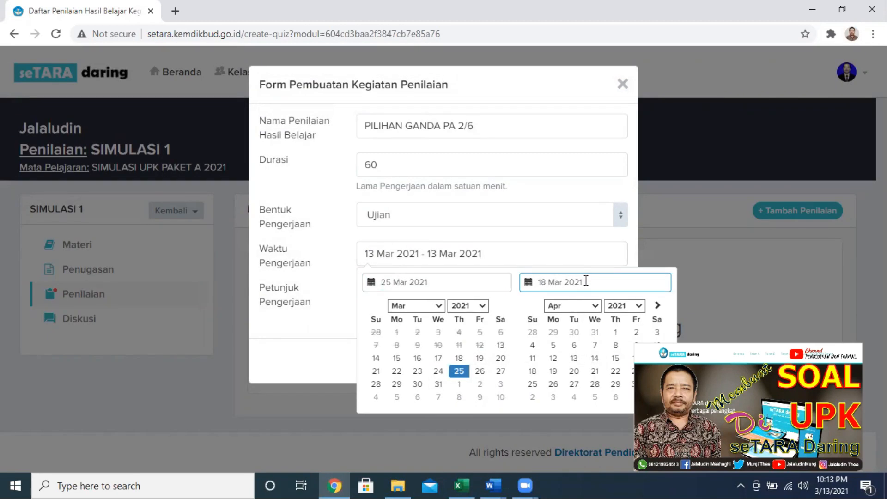
left_click(594, 305)
left_click(568, 339)
left_click(616, 372)
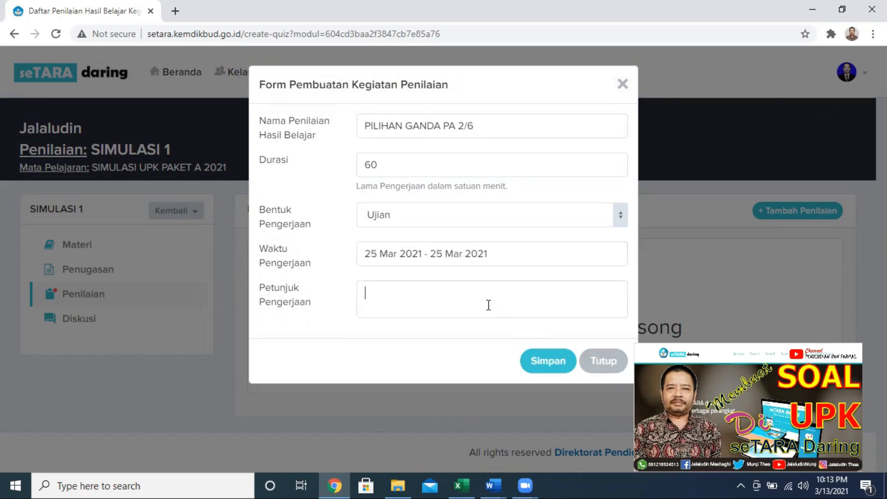
- Enter "Pilihlah jawaban yang menurut kamu paling tepat" as the Petunjuk Pengerjaan and save the new assessment
type("Pilihlah jawaban y")
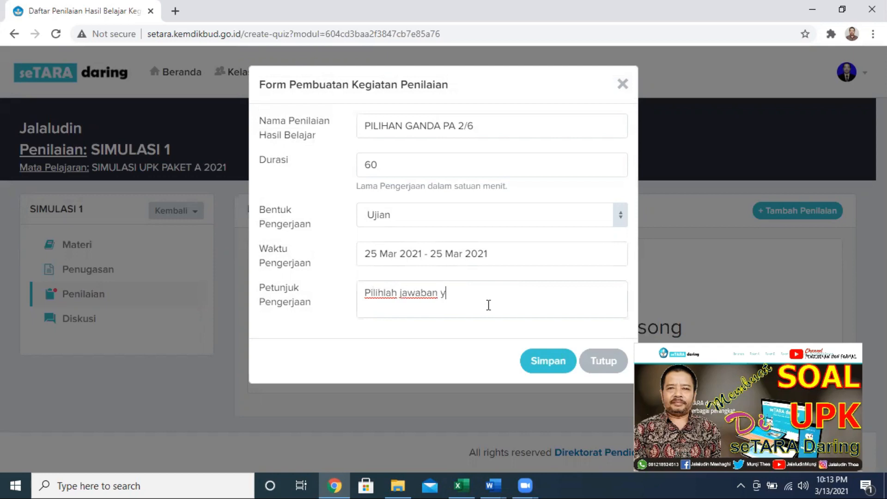
type("ang menurut kamu p")
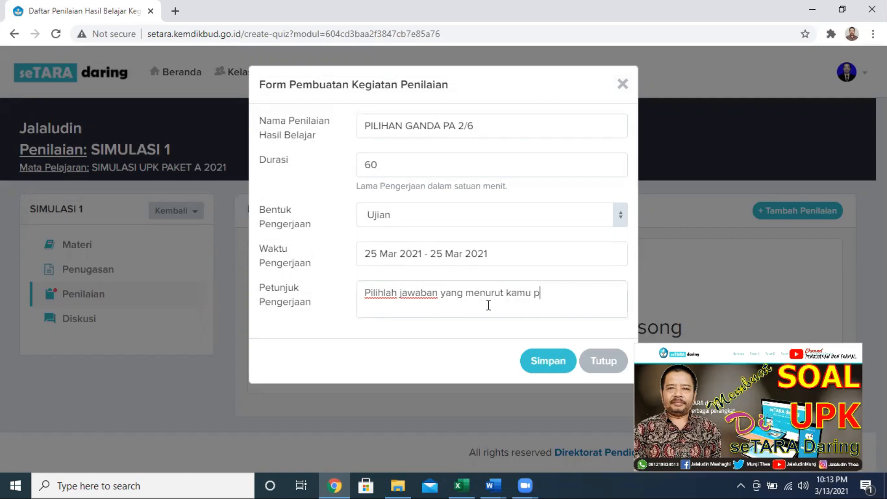
type("aling tepat")
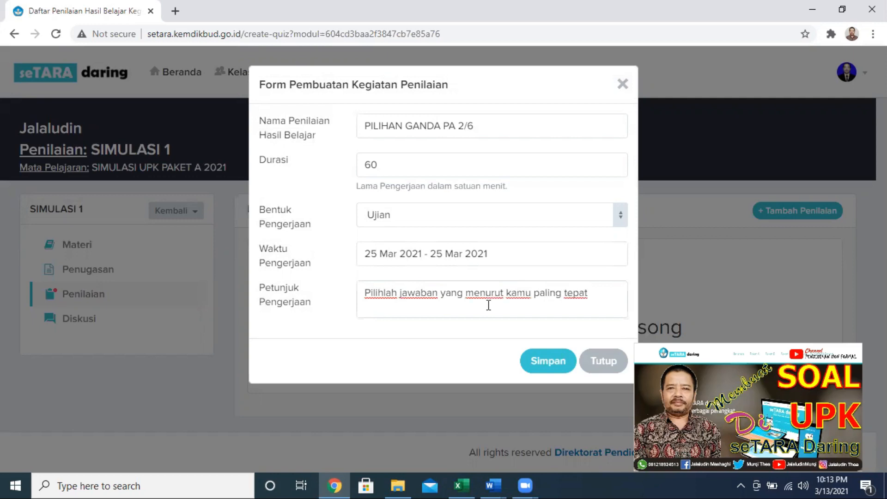
left_click(562, 363)
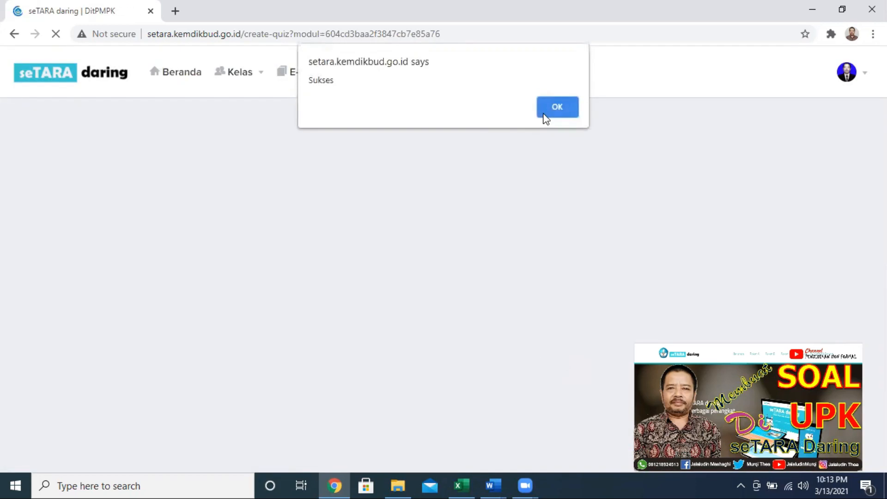
left_click(562, 111)
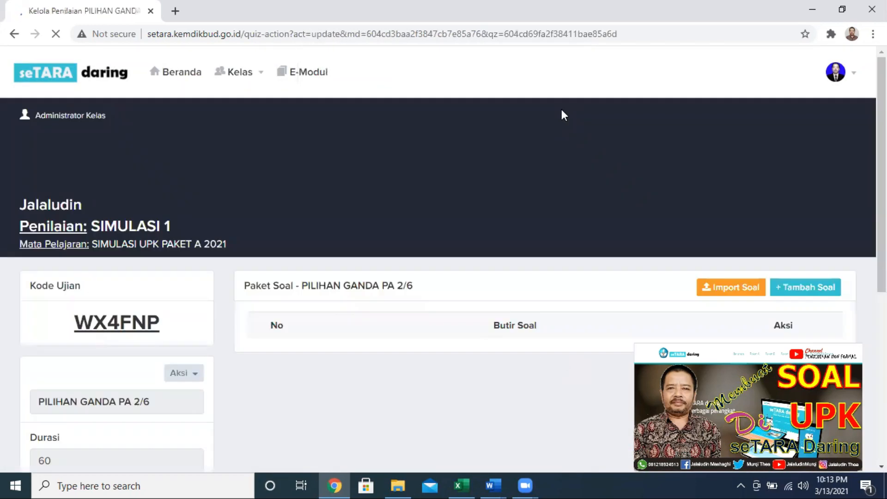
- Edit the assessment info of PILIHAN GANDA PA 2/6, setting Terbitkan and Acak Opsi Soal to Ya, and save it
left_click_drag(882, 145, 882, 228)
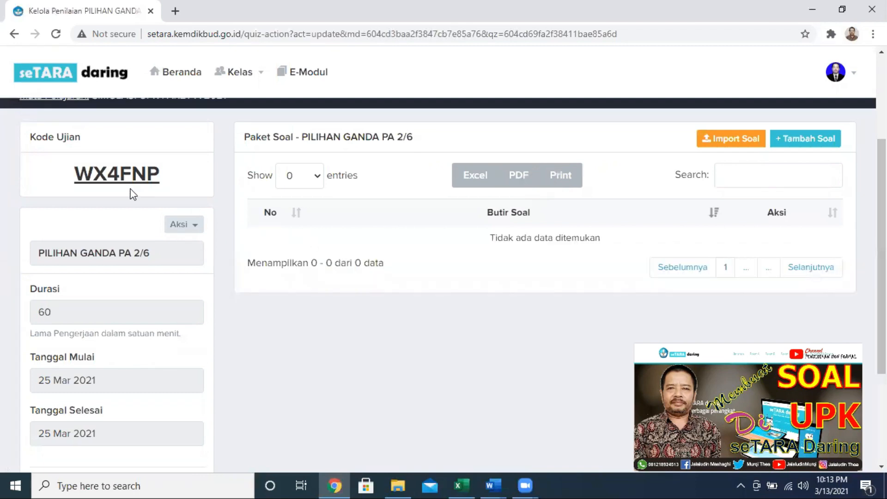
left_click(196, 226)
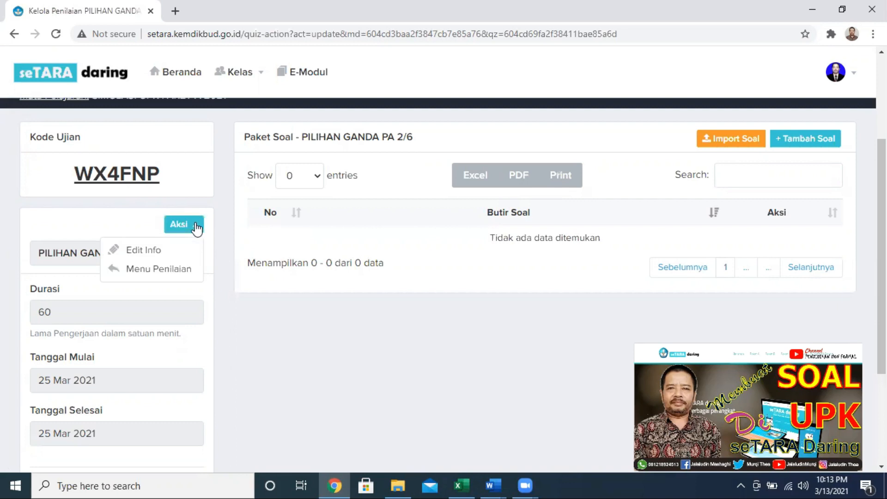
left_click(175, 251)
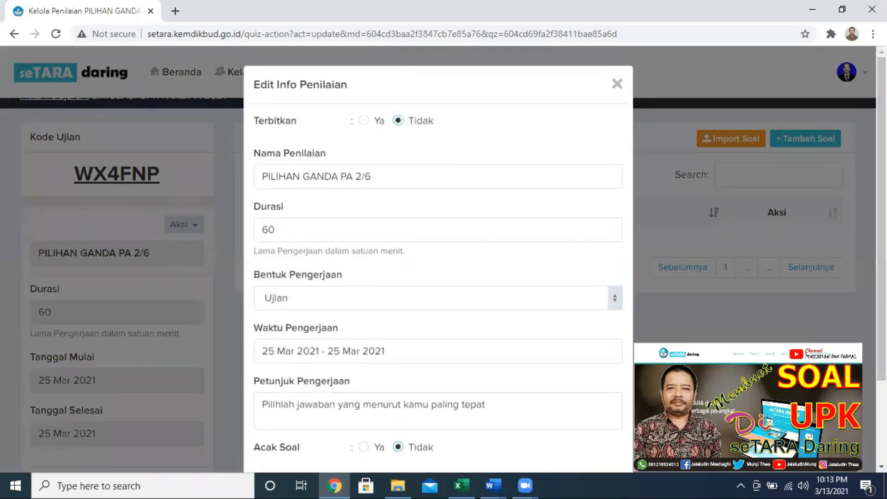
left_click_drag(884, 278, 884, 322)
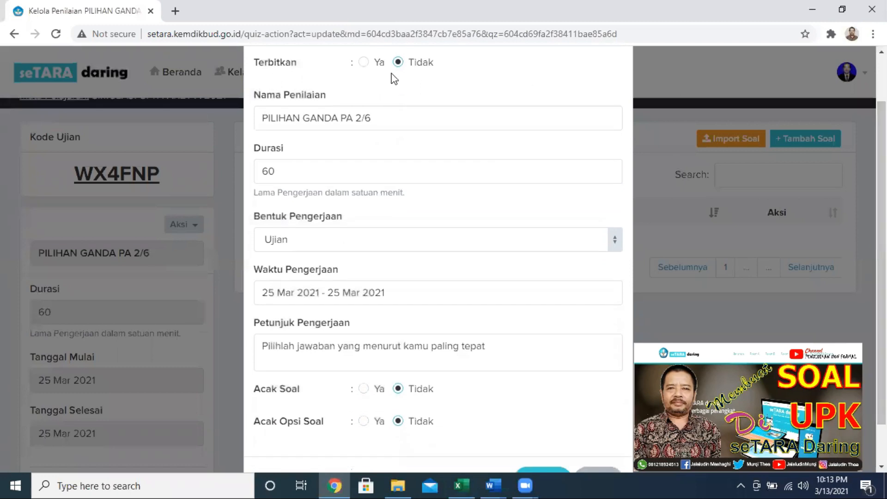
left_click(369, 63)
left_click_drag(882, 287, 882, 326)
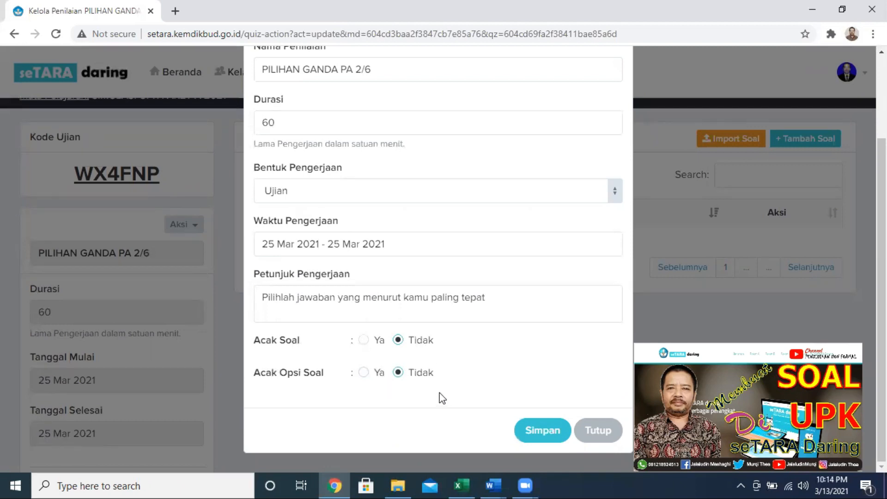
left_click(364, 373)
left_click(551, 431)
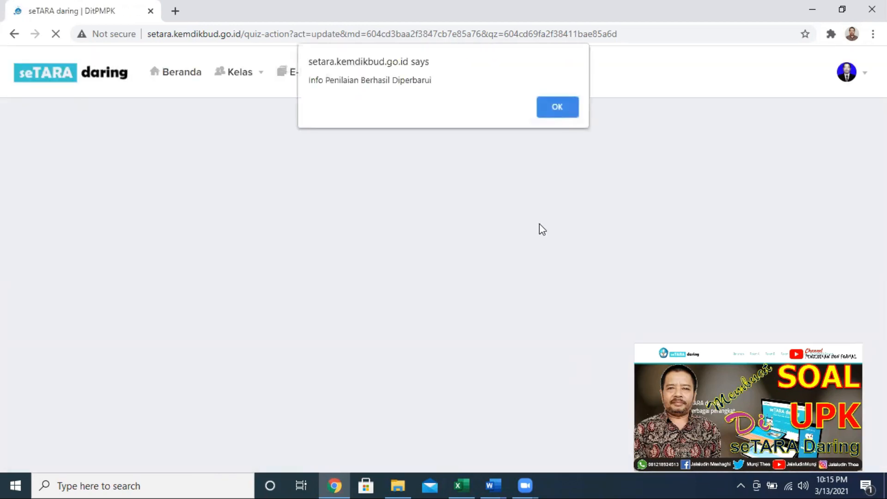
left_click(564, 108)
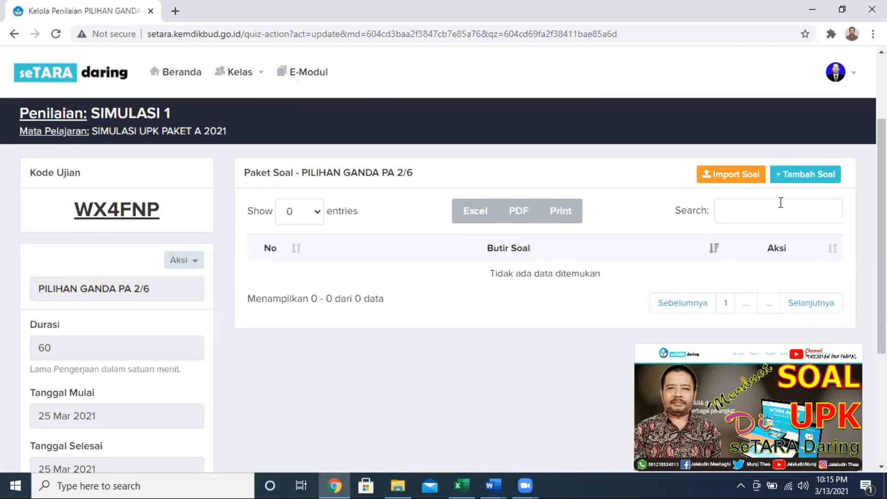
- Add a new question to Paket Soal and write "Apakah yang dimaksud dengan UPK" in Soal
left_click(808, 185)
right_click(799, 173)
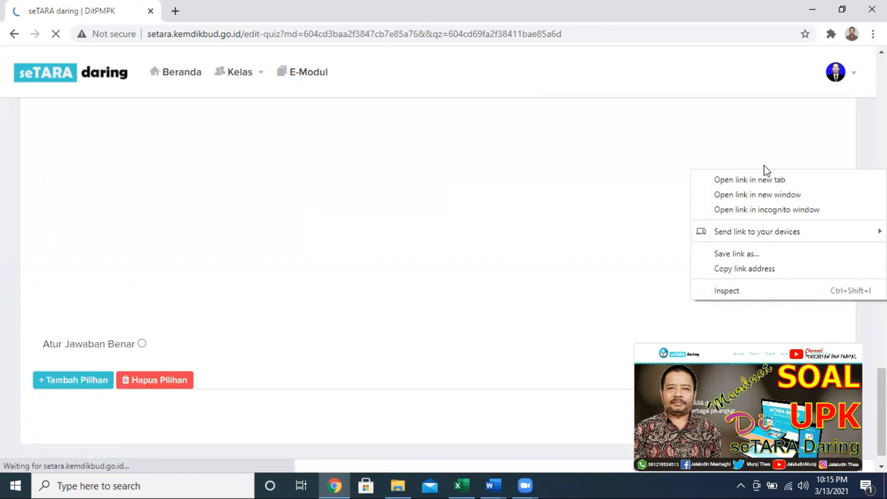
left_click(842, 140)
left_click_drag(884, 323, 884, 185)
scroll(517, 314, "up", 1)
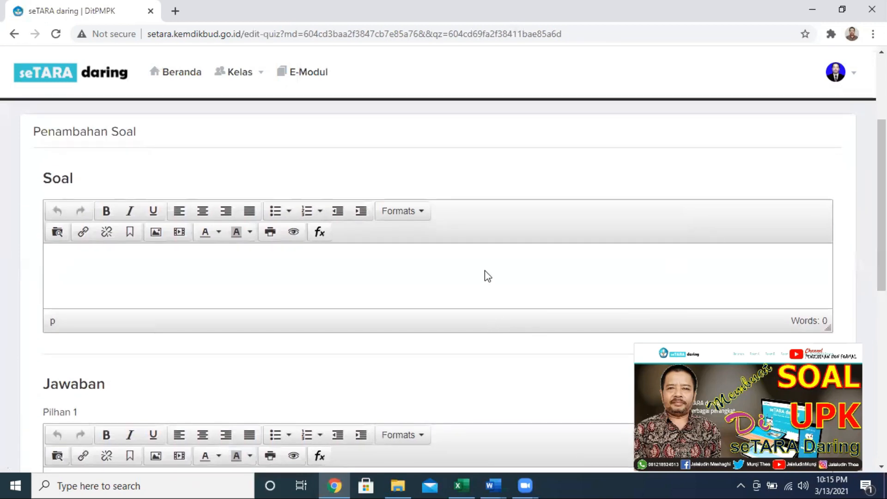
left_click(484, 269)
type("Apakah yan")
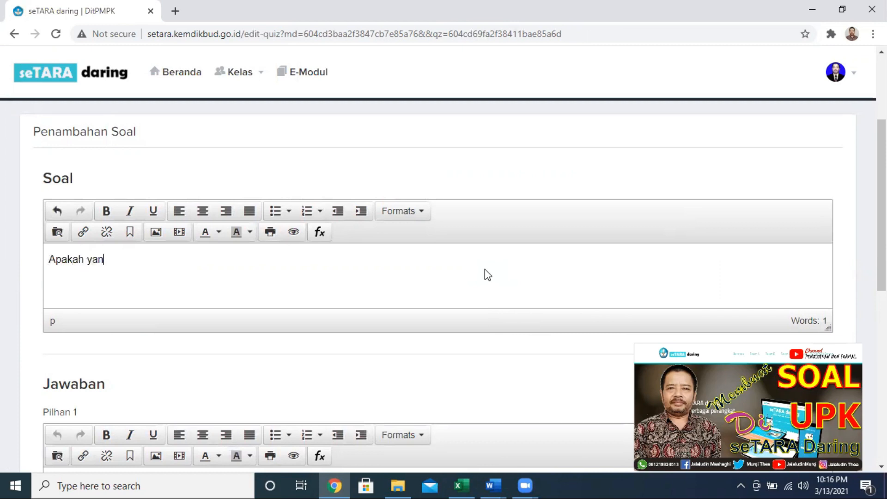
type("g dimaksud dengan UPK")
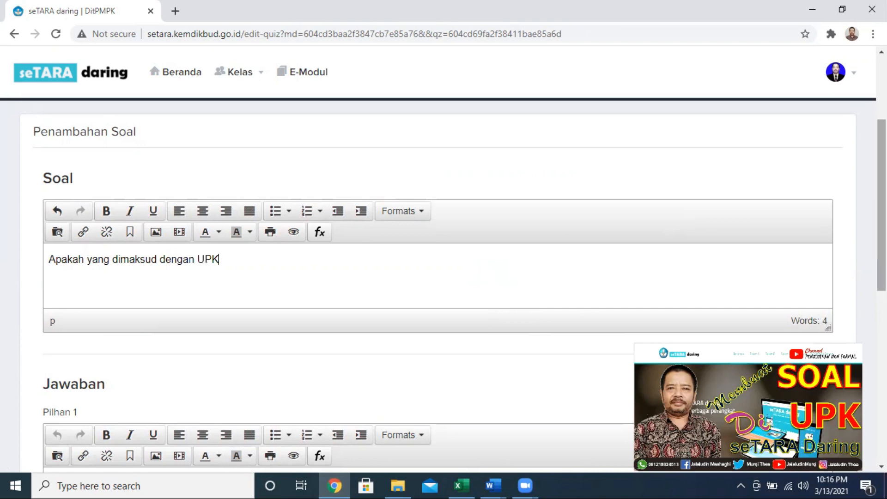
- Reword the question in Soal to "Apakah kepanjangan dari UPK"
key("ctrl+Left")
key("ctrl+Left")
key("ctrl+Left")
key("ctrl+shift+Left")
key("ctrl+shift+Right")
type("kepanjangan dari")
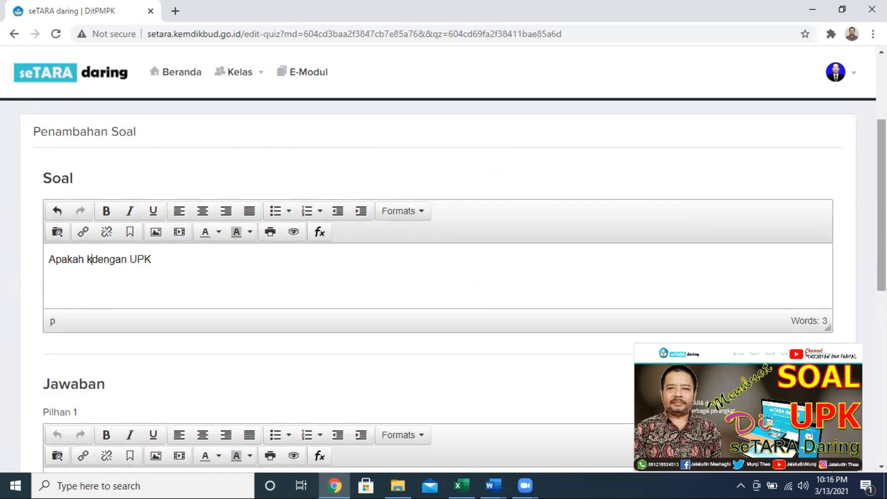
key("ctrl+Delete")
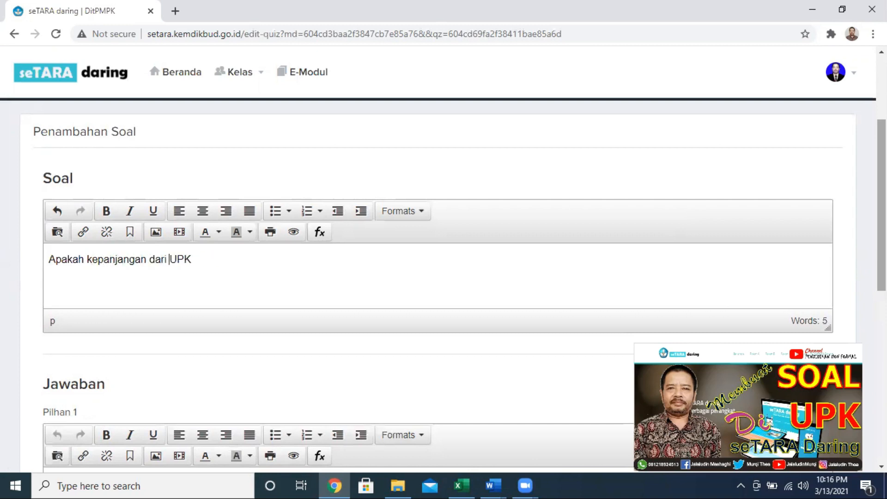
- Enter "Ujian Pendidikan Kesetaraan" as the first answer option under Jawaban
scroll(439, 296, "down", 4)
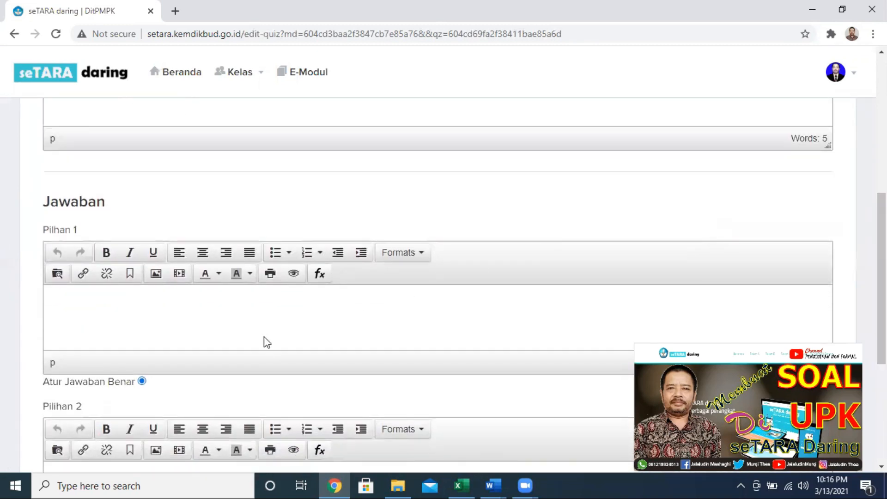
left_click(218, 315)
type("Uj")
type("ian Pend")
type("idikan Kese")
type("taraan")
- Enter "Ujian Pendidikan" as the answer text of Pilihan 2
scroll(217, 312, "down", 4)
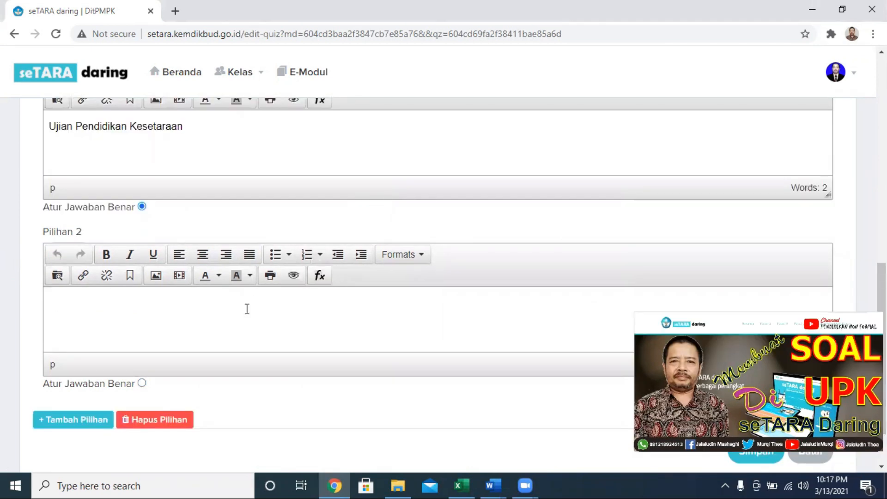
type("Ujian Pendidikan")
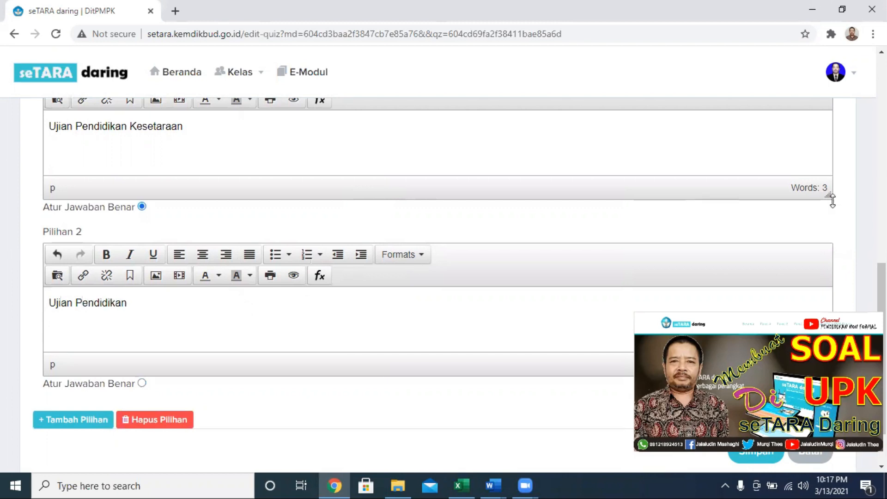
scroll(438, 240, "down", 2)
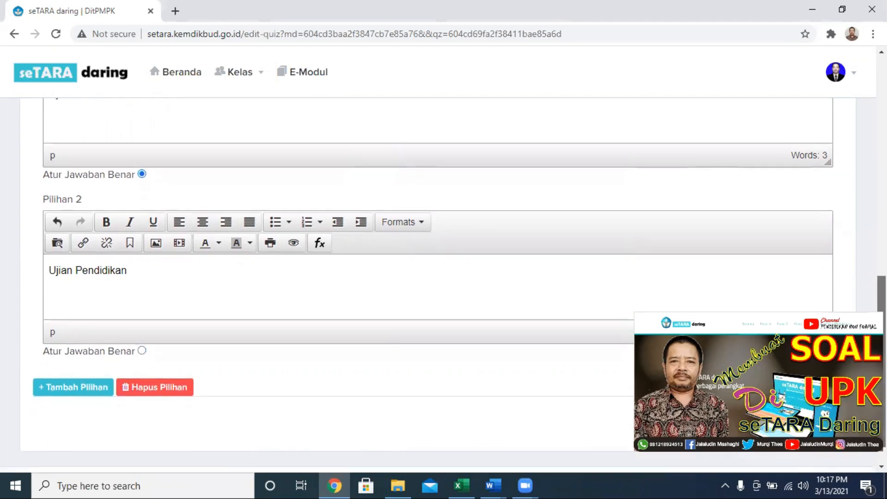
scroll(438, 240, "up", 5)
scroll(438, 240, "down", 4)
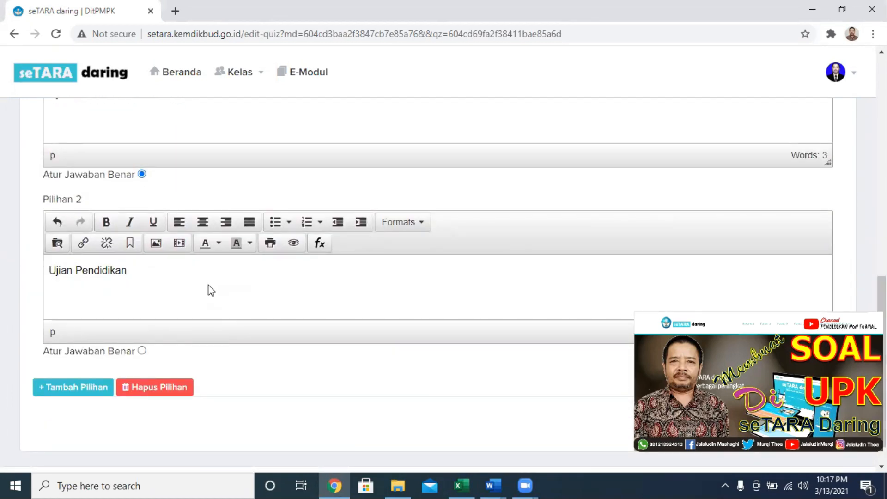
- Add a third answer option to the question with the text "Ujian Kesetaraan"
left_click(83, 389)
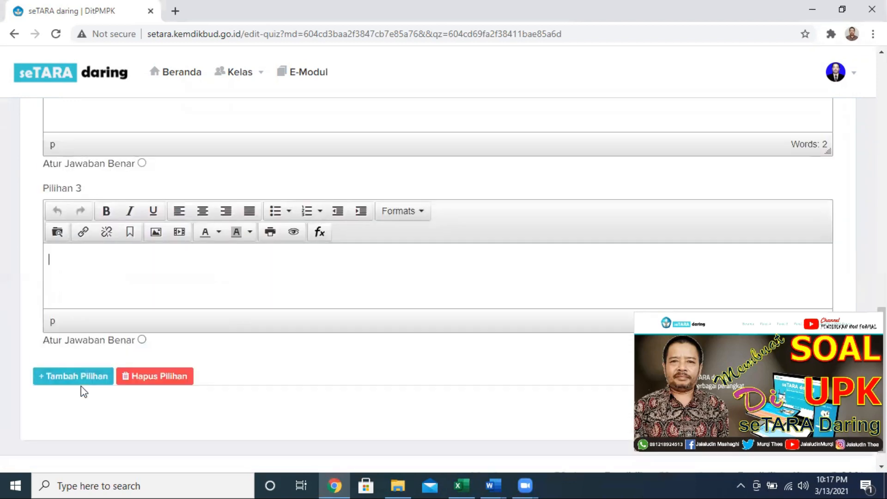
scroll(444, 277, "up", 2)
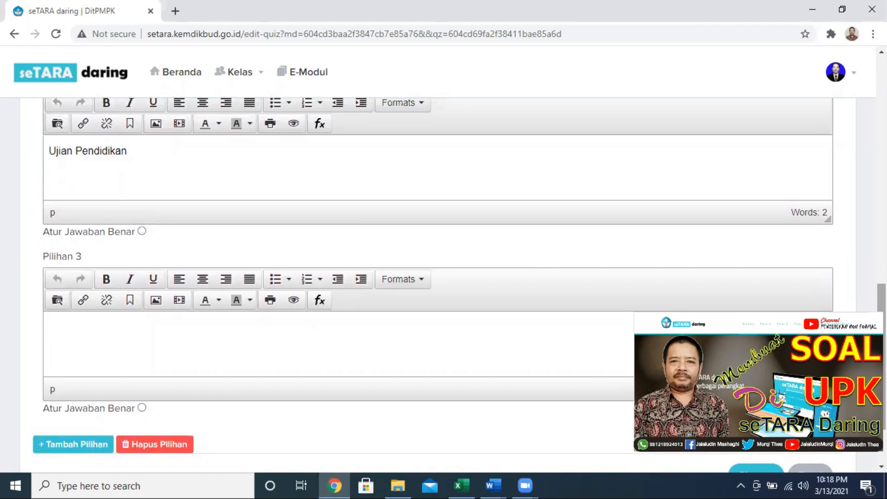
type("Ujian Kesetar")
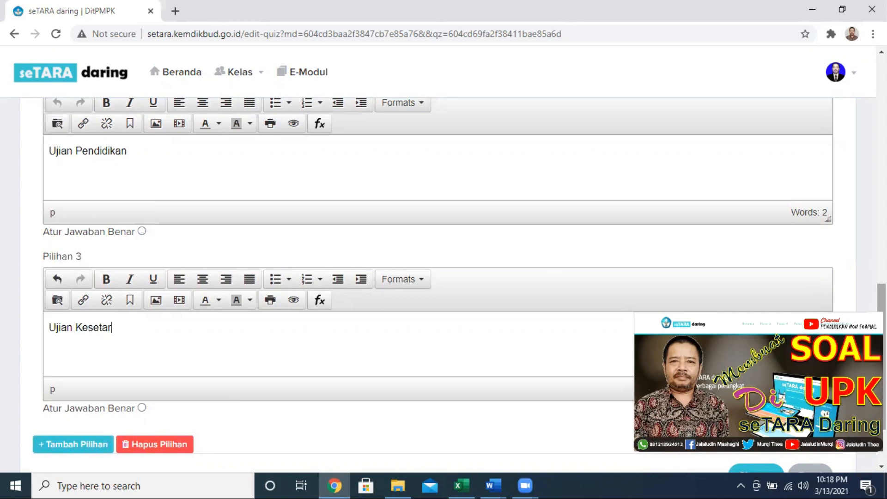
type("aan")
- Add a fourth answer option to the question with the text "Ujian Pembelajaran Kesetaraan"
scroll(822, 308, "down", 2)
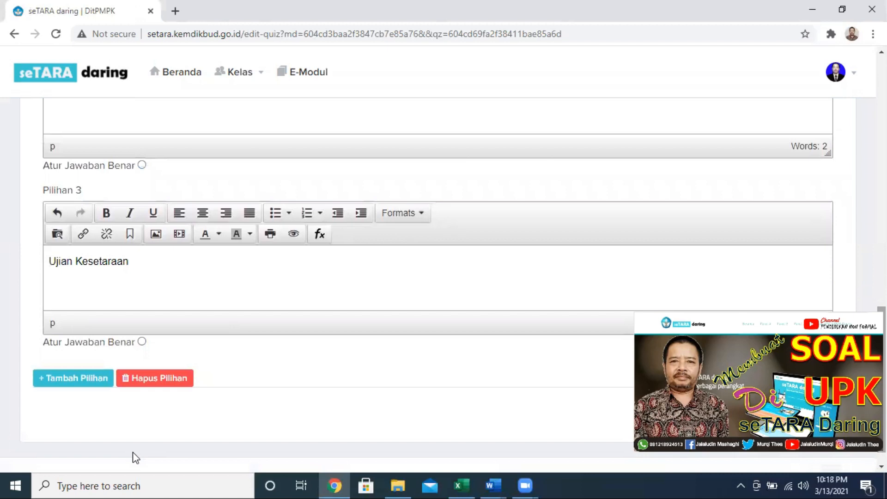
left_click(74, 379)
scroll(488, 315, "down", 3)
type("U")
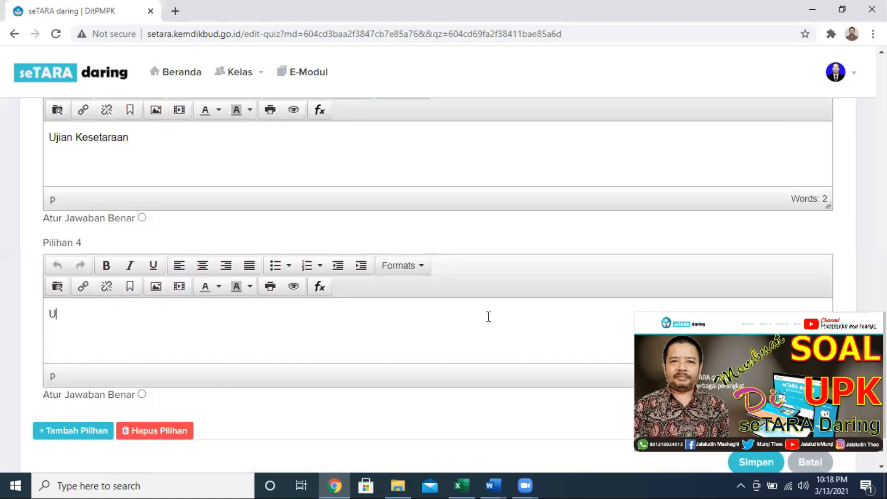
type("jian Pembelajaran Kesetaraan")
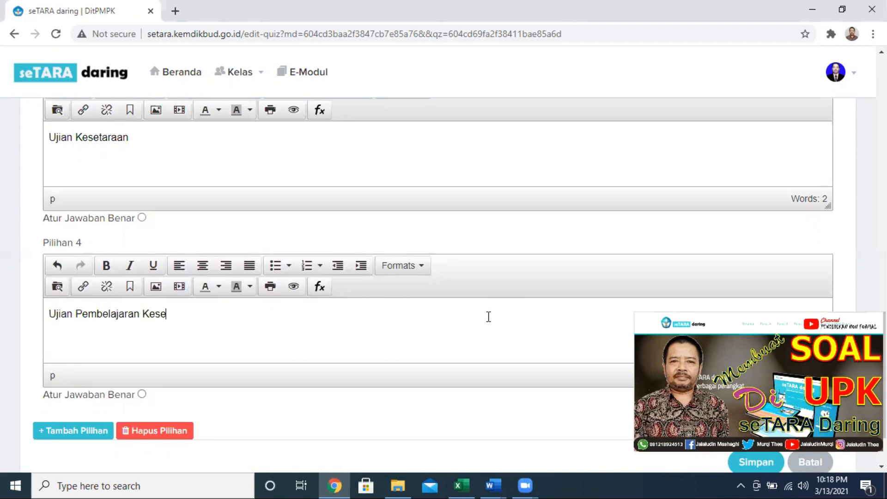
- Add a fifth answer option with the text "Ujian Pendidikan Kesehatan" and save the question with its answers
left_click(70, 422)
type("Ujia n Pendidikan Kesehatan")
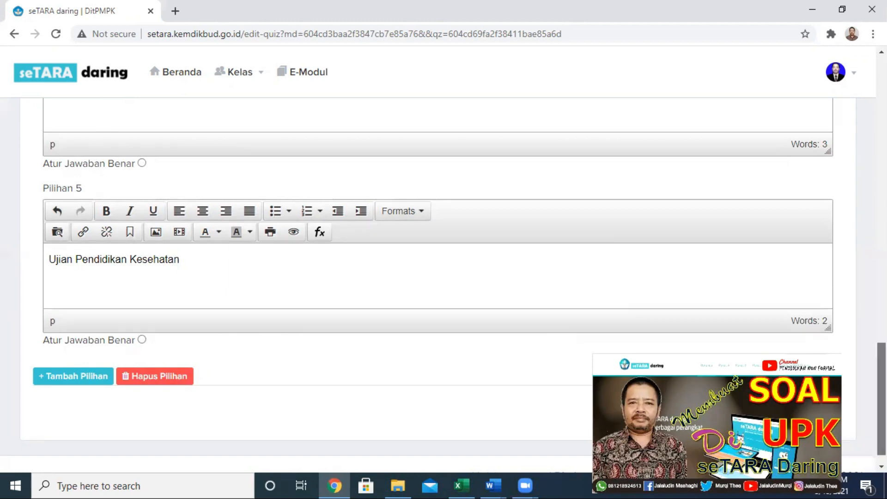
scroll(868, 319, "up", 1)
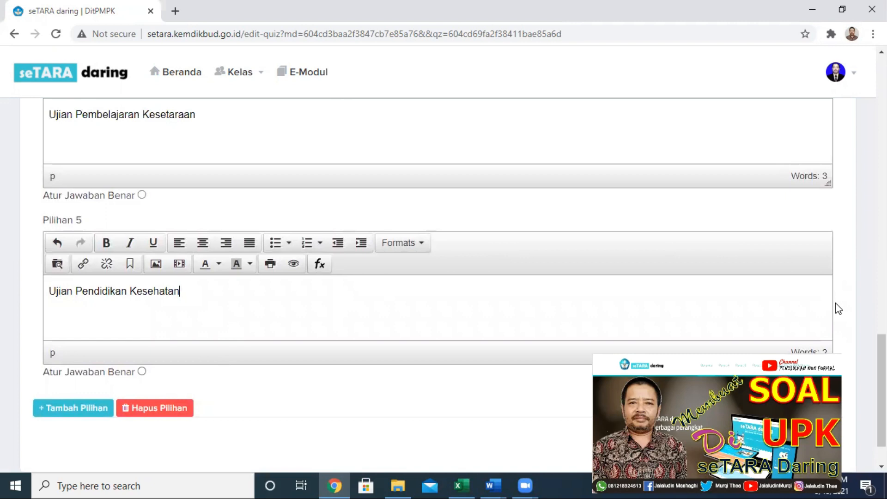
scroll(882, 393, "down", 2)
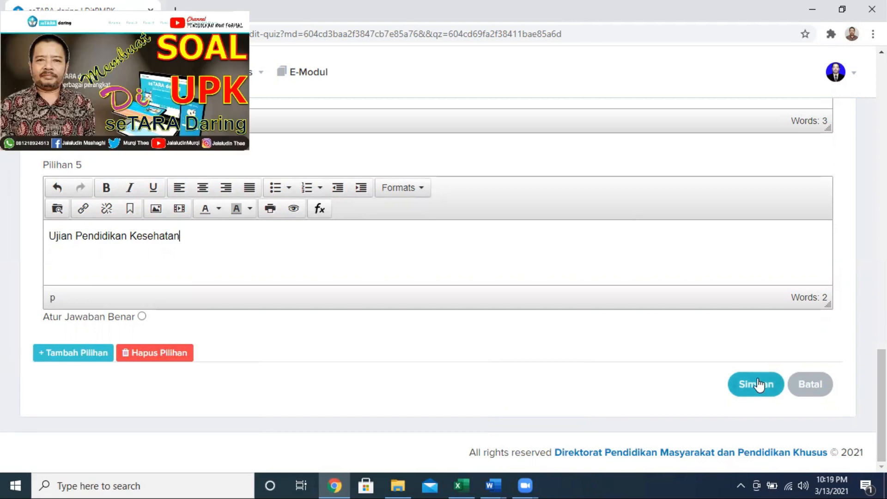
left_click(758, 384)
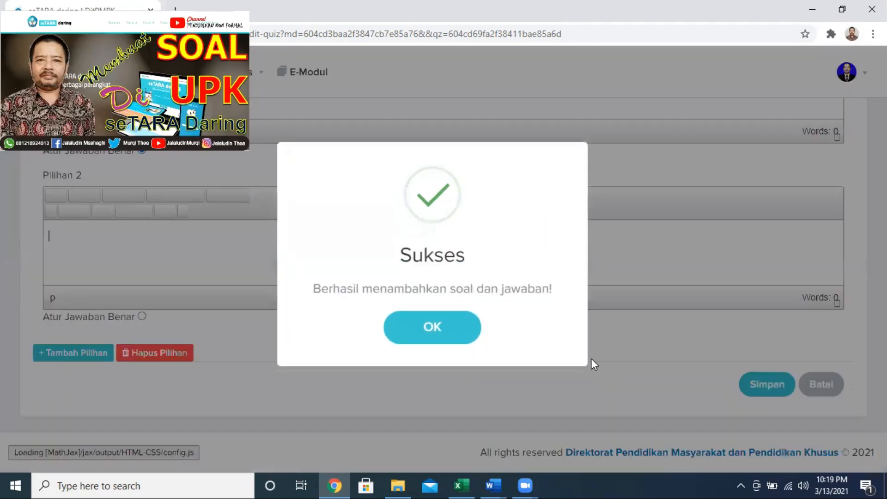
left_click(432, 327)
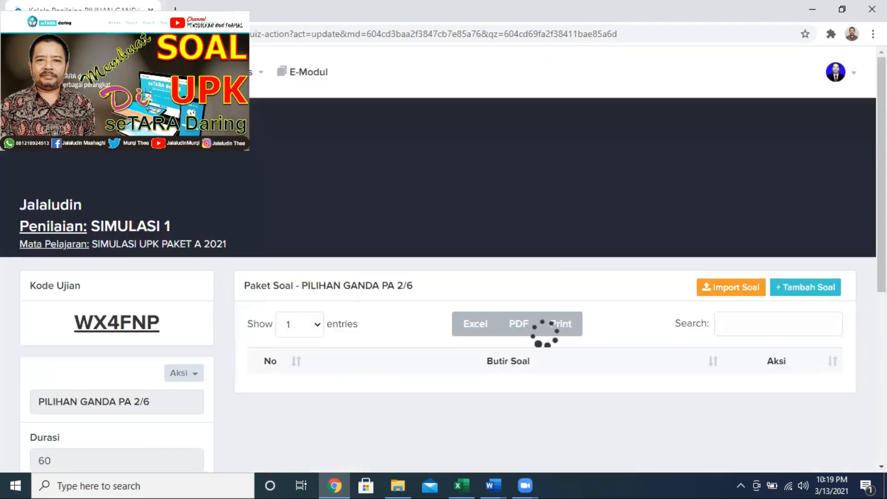
- Check the saved question in Paket Soal, and download the Excel format template for importing questions
scroll(443, 263, "down", 2)
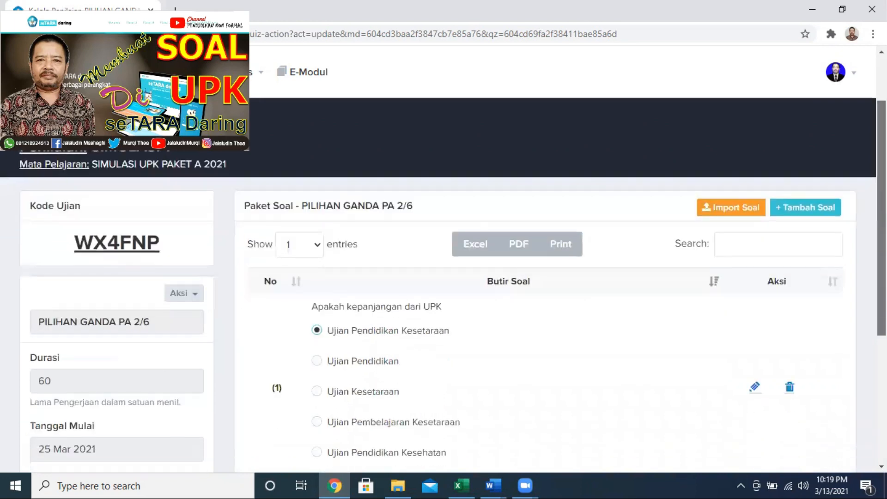
scroll(443, 277, "down", 2)
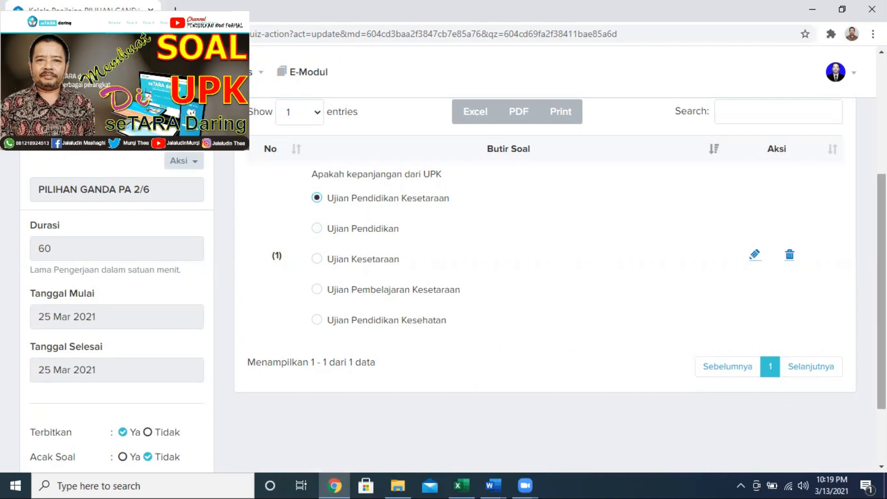
scroll(545, 286, "up", 2)
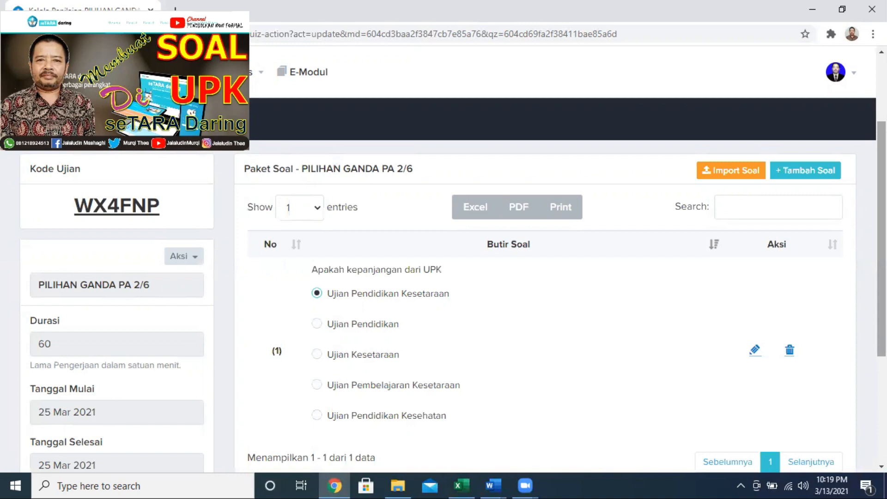
scroll(795, 170, "up", 4)
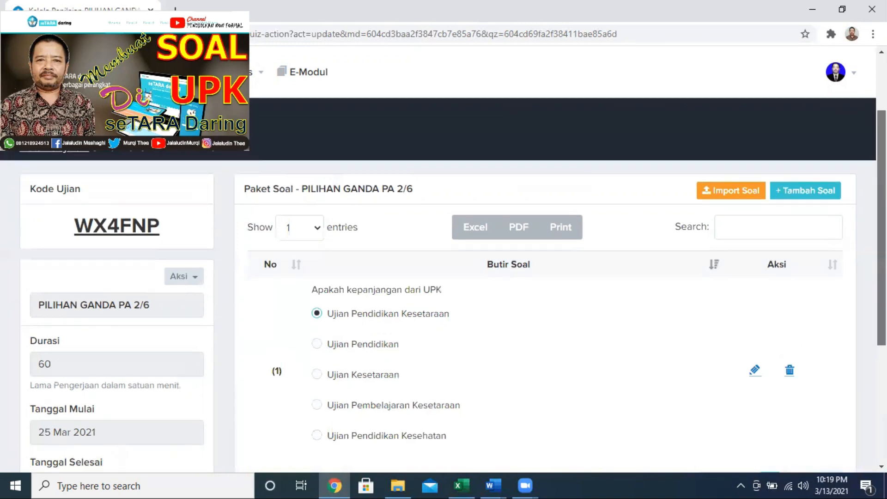
scroll(795, 170, "down", 5)
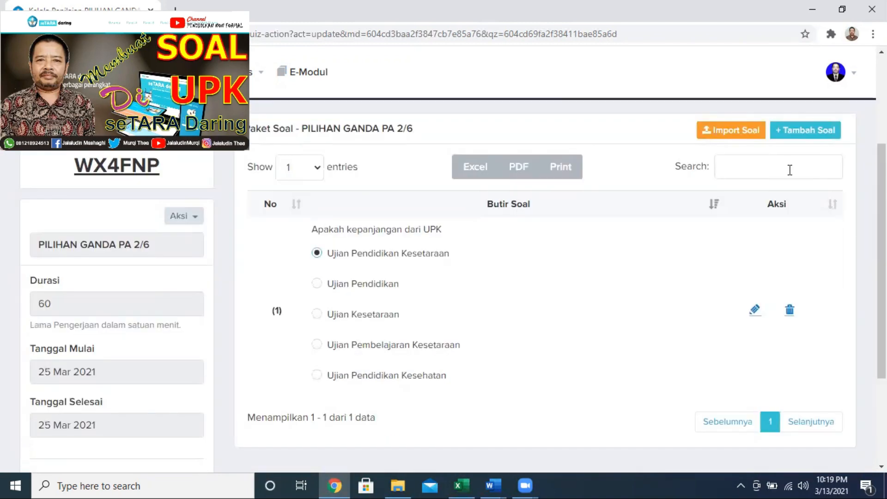
left_click(749, 137)
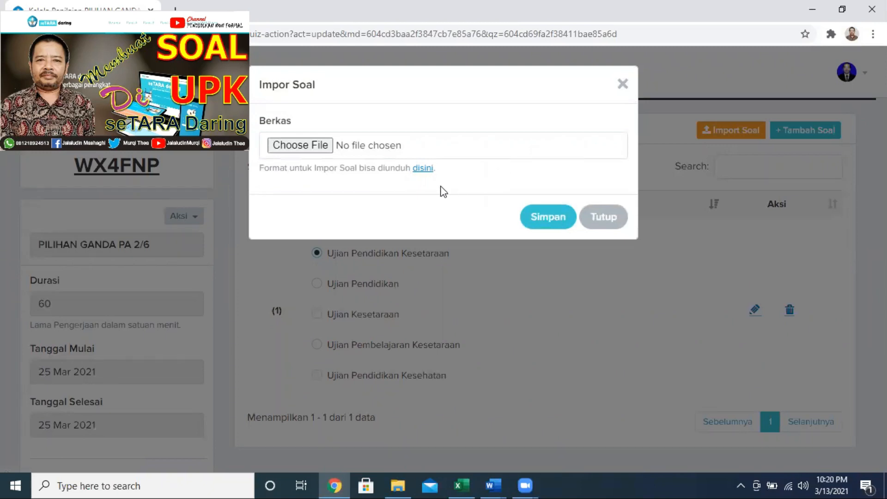
left_click(424, 169)
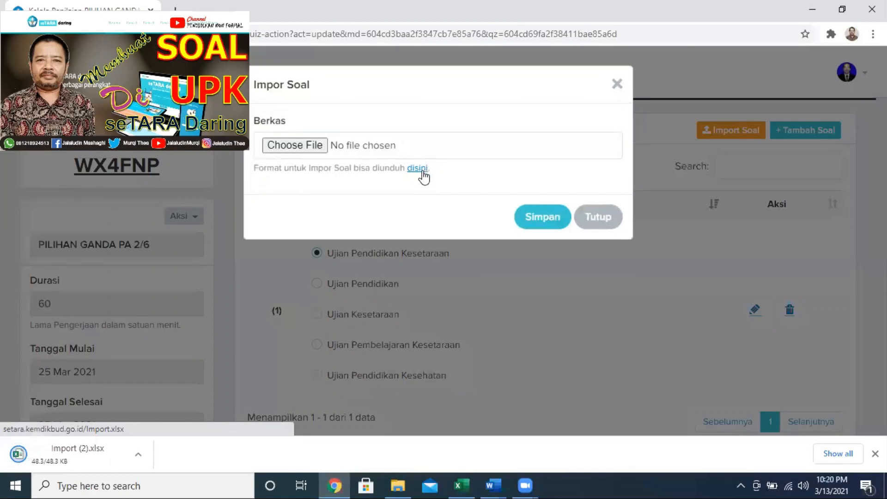
- Go to the Downloads folder in File Explorer and open Import.xlsx in Excel
left_click(147, 453)
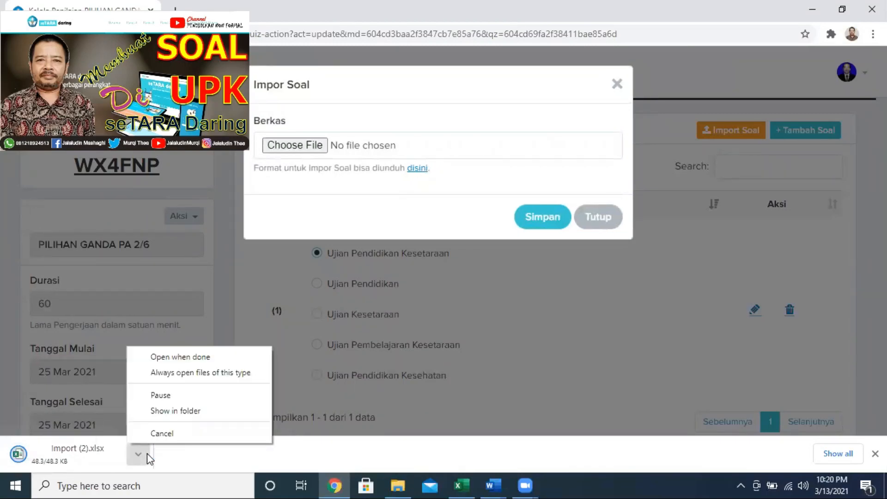
left_click(174, 411)
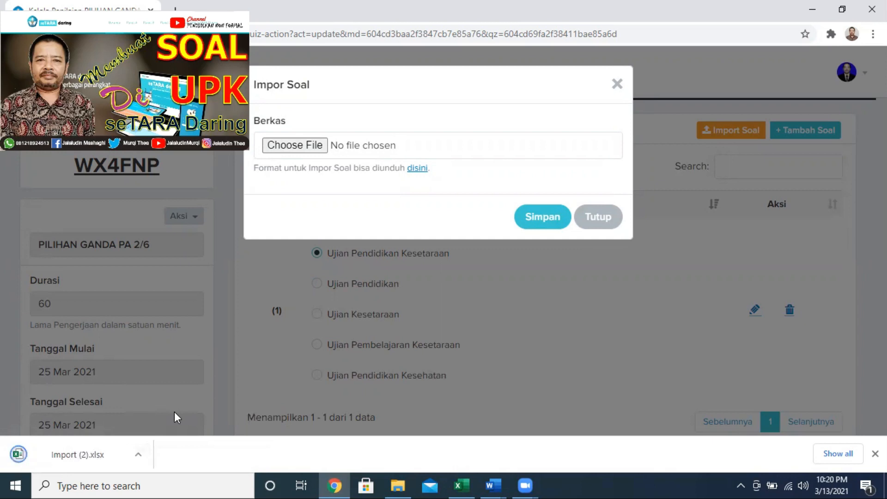
left_click(401, 483)
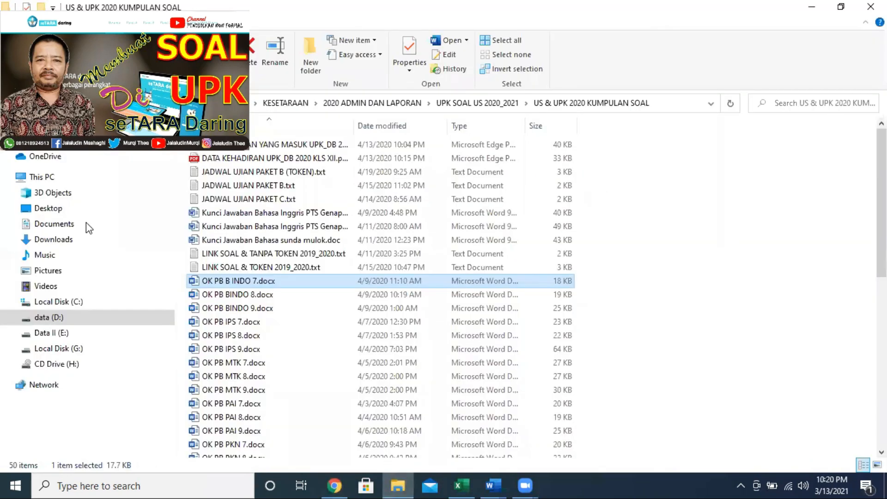
left_click(69, 238)
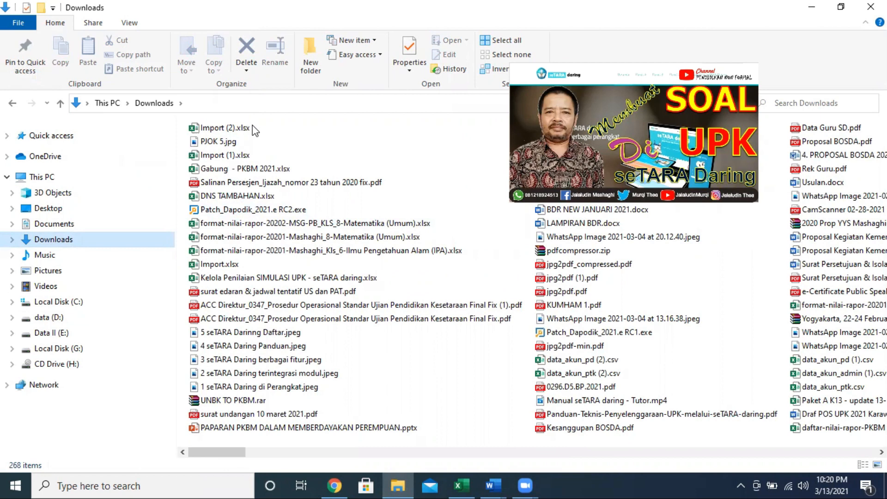
left_click(253, 129)
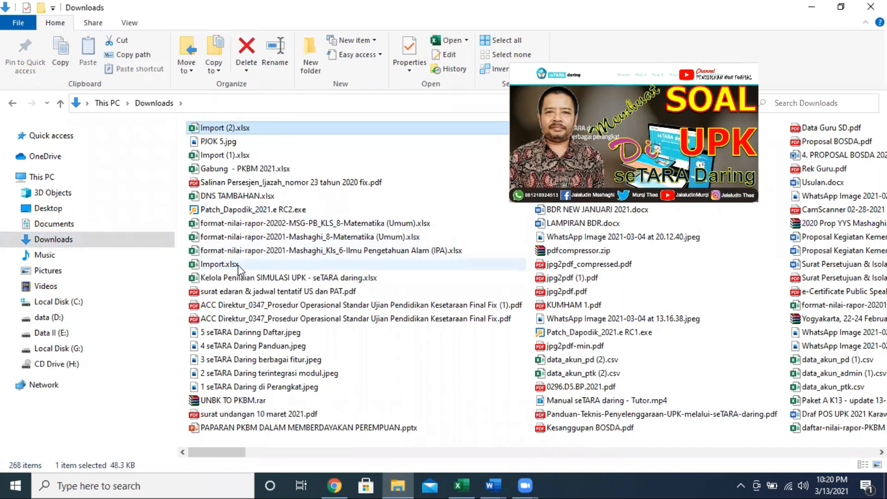
left_click(222, 265)
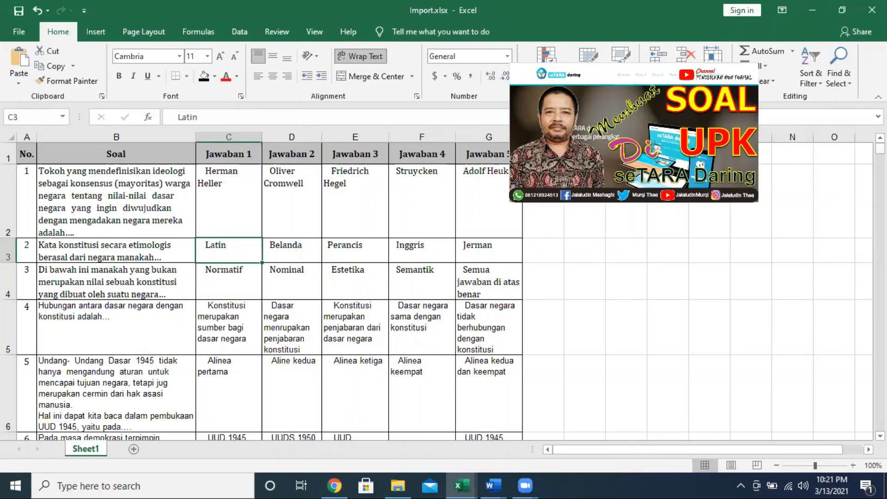
- Examine the sample questions 1 to 20 and their answers in the import workbook from first to last row
mouse_move(879, 149)
left_mouse_down()
mouse_move(880, 187)
mouse_move(879, 147)
left_mouse_up()
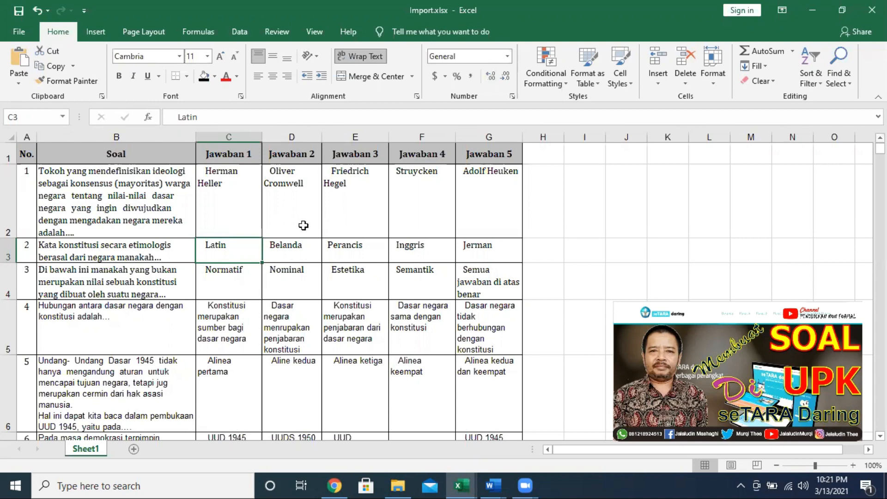
left_click(218, 211)
key("Down")
key("Down")
key("Down")
key("Down")
key("Down")
key("Down")
key("Down")
key("Down")
key("Down")
key("Down")
key("Down")
key("Down")
key("Down")
key("Down")
key("Down")
key("Down")
key("Down")
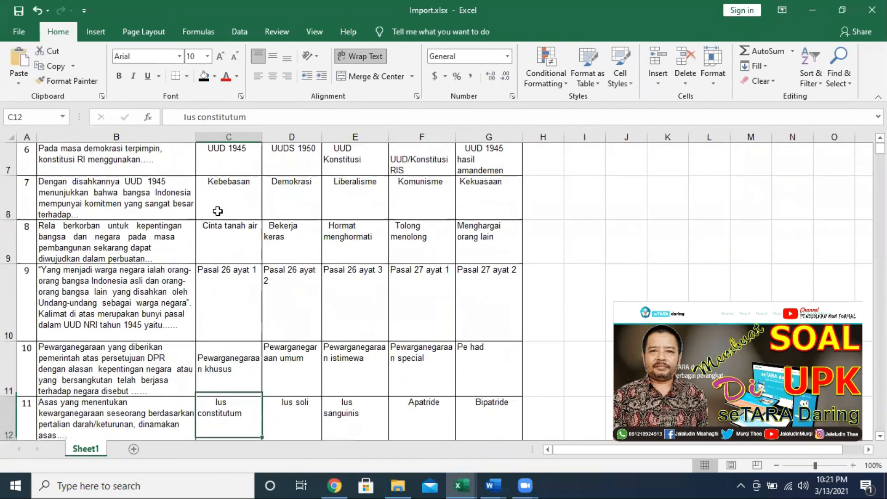
key("Down")
key("Down")
key("Down")
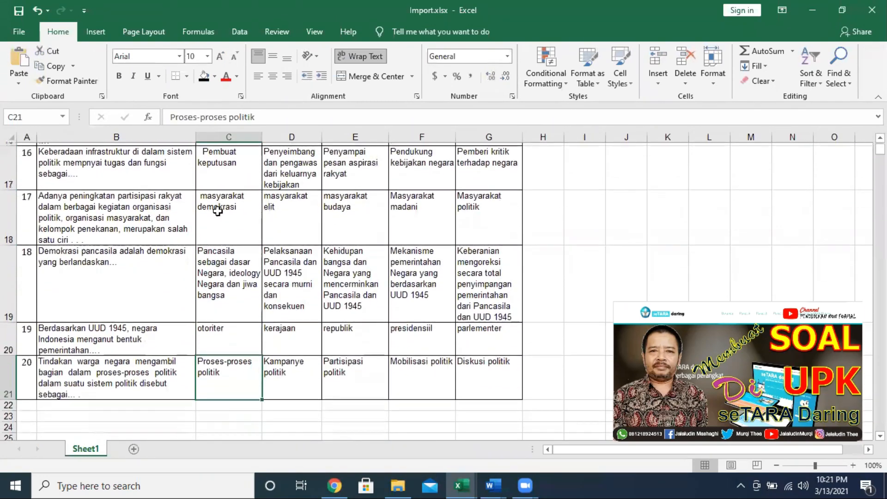
key("Up")
key("Up")
key("Up")
key("Up")
key("Up")
key("Up")
key("Up")
key("Up")
key("Up")
key("Up")
key("Up")
key("Up")
key("Up")
key("Up")
key("Up")
key("Up")
key("Up")
key("Up")
key("Up")
key("Up")
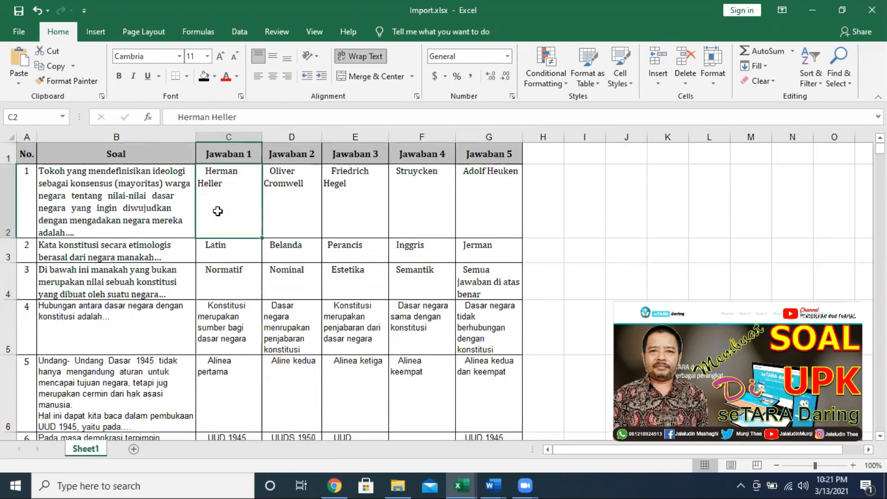
key("Down")
key("Down")
key("Down")
key("Down")
key("Down")
key("Down")
key("Down")
key("Down")
key("Down")
key("Down")
key("Down")
key("Down")
key("Down")
key("Down")
key("Down")
key("Down")
key("Down")
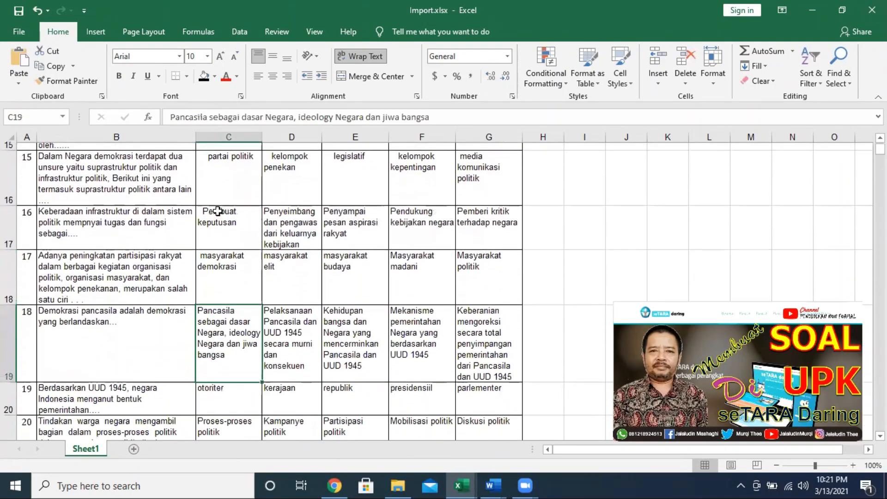
key("Down")
key("Down")
key("Up")
key("Up")
key("Up")
key("Up")
key("Up")
key("Up")
key("Up")
key("Up")
key("Up")
key("Up")
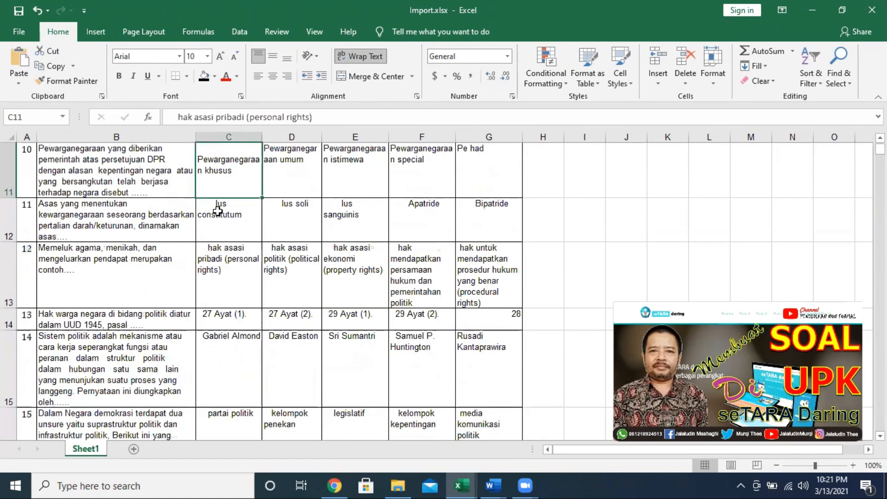
key("Up")
key("Up")
key("Up")
key("Up")
key("Up")
key("Up")
key("Up")
key("Up")
key("Up")
key("Up")
- Examine the header row of the import format, from No. and Soal through Jawaban 1 to Jawaban 5
key("Left")
key("Left")
key("Right")
key("Right")
key("Right")
key("Right")
key("Right")
key("Right")
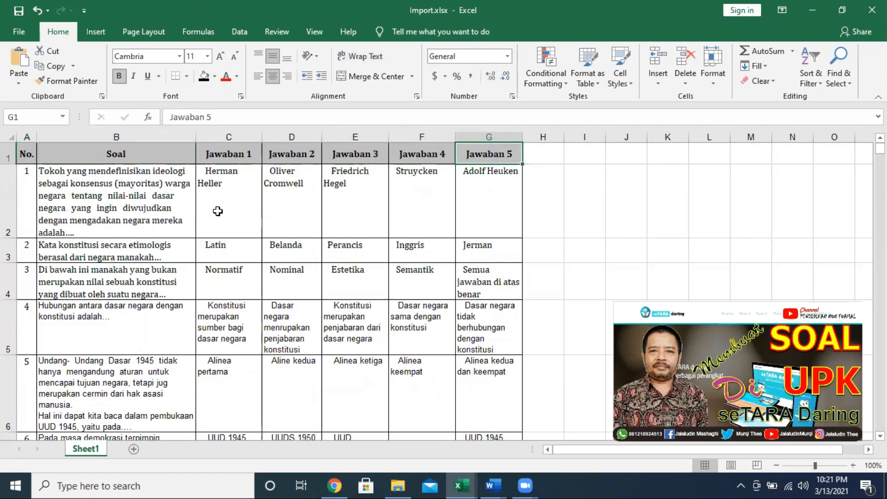
key("Left")
key("Left")
key("Left")
key("Left")
key("Left")
key("Left")
- Examine how the first question's number, text and five answers are laid out, and the Jawaban 1 entries of questions 1 and 2
key("Down")
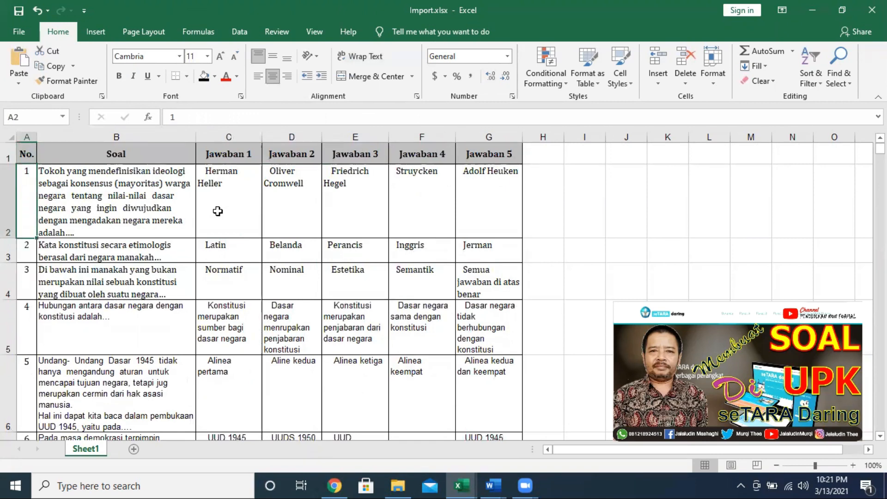
key("Right")
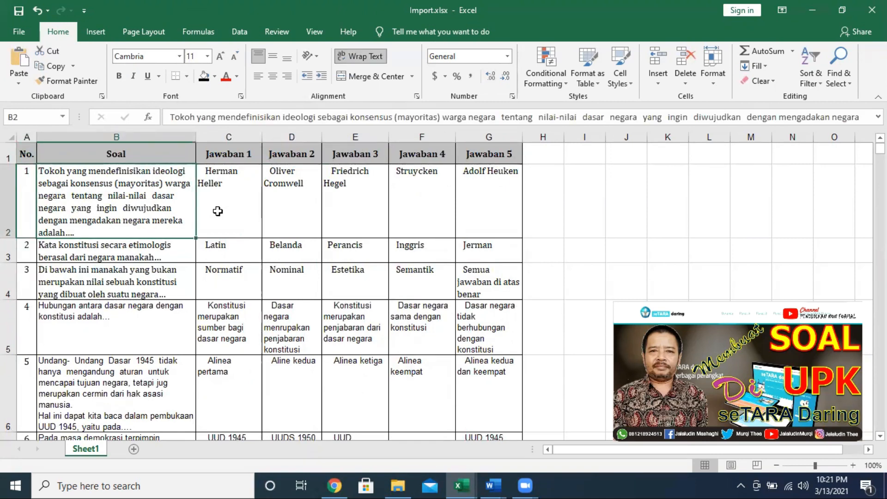
key("Right")
key("Right")
key("Right")
key("Right")
key("Right")
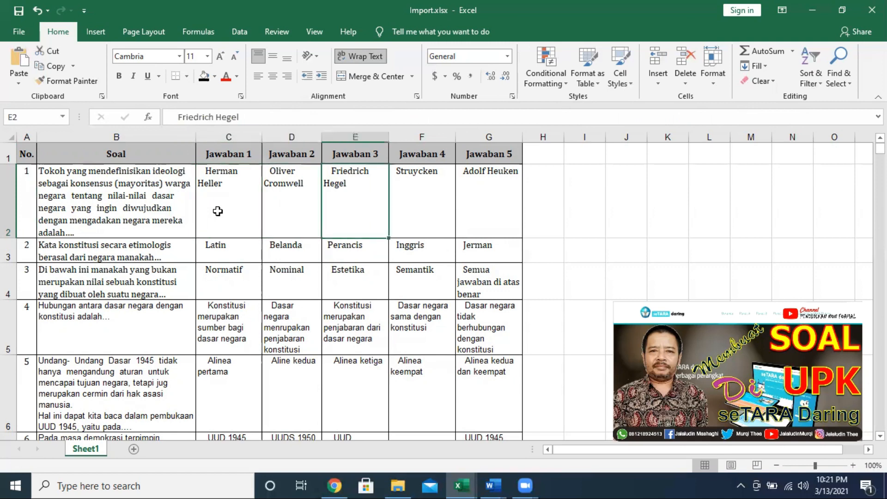
key("Left")
key("Left")
key("Left")
key("Left")
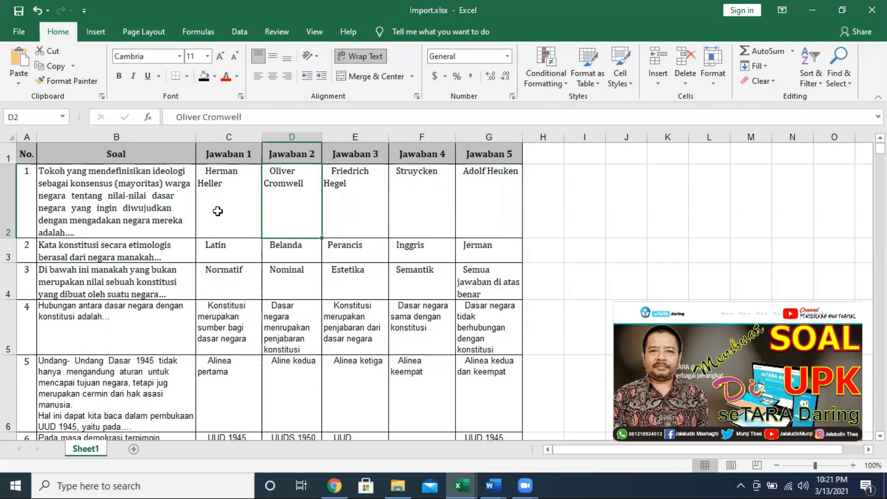
key("Left")
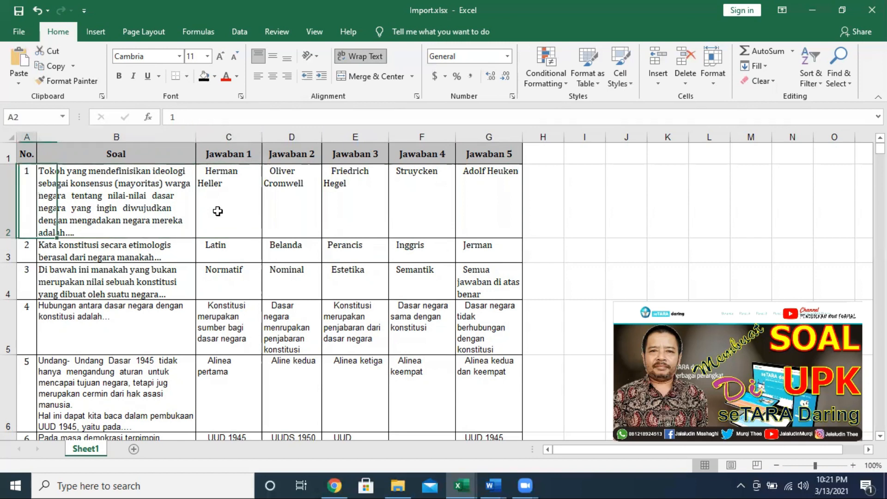
key("Right")
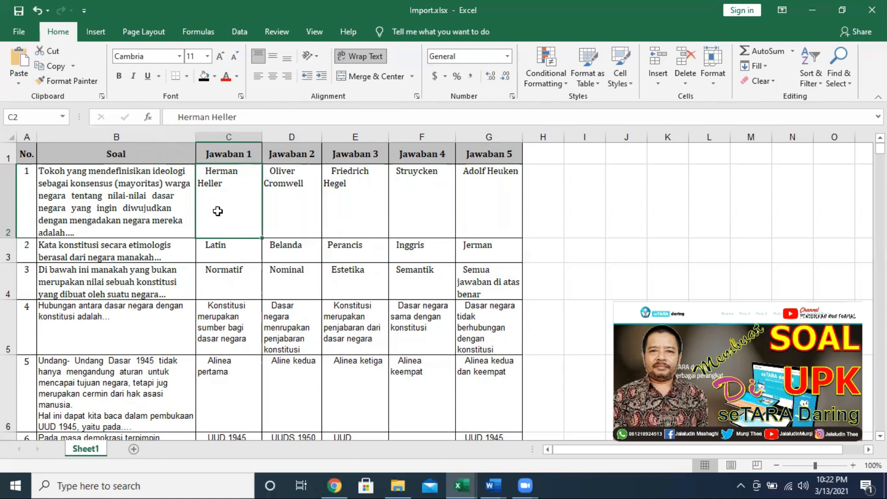
key("Down")
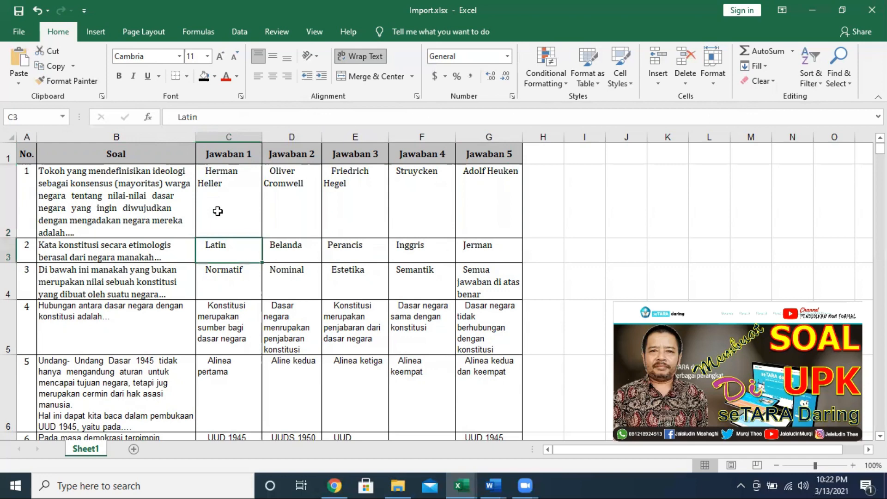
- Examine the Jawaban 1 column of the import workbook from question 2 down to the late questions and back to the header
key("Down")
key("Down")
key("Down")
key("Down")
key("Down")
key("Down")
key("Down")
key("Down")
key("Down")
key("Down")
key("Down")
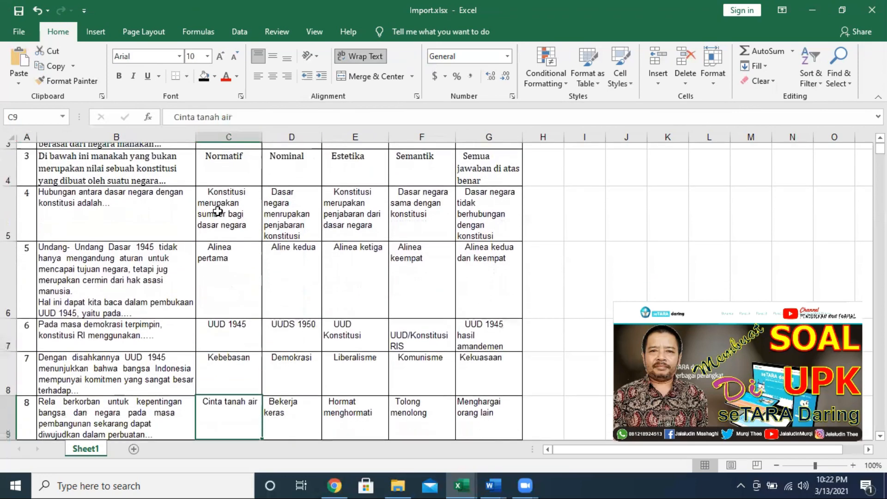
key("Down")
key("Down")
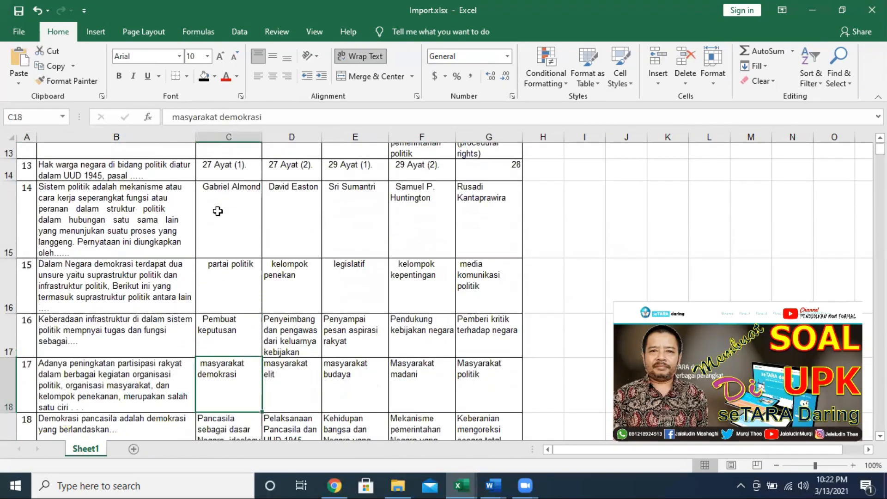
key("Up")
key("ctrl+Up")
key("Up")
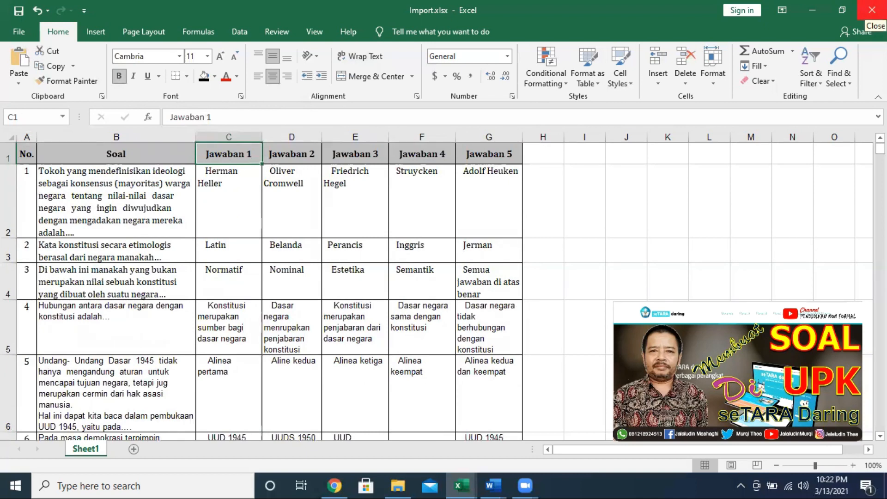
- Examine the first question's row across its number, question text and five answers, going back and forth from No. to Jawaban 5
key("Down")
key("Left")
key("Left")
key("Right")
key("Right")
key("Right")
key("Right")
key("Right")
key("Right")
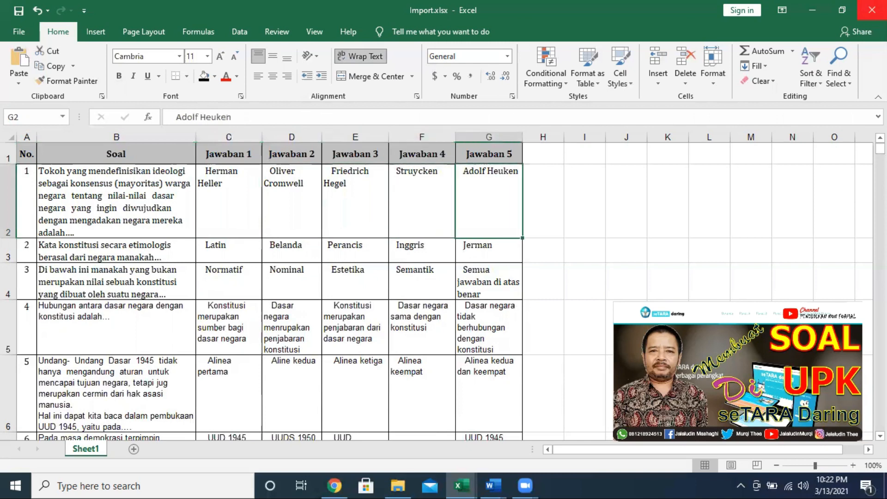
key("Left")
key("Left")
key("Left")
key("Left")
key("Left")
key("Left")
key("Right")
key("Right")
key("Right")
key("Right")
key("Right")
key("Right")
key("Left")
key("Left")
key("Left")
key("Left")
key("Left")
key("Left")
key("Right")
key("Right")
key("Right")
key("Right")
key("Right")
key("Right")
- Close Import.xlsx and switch to the seTARA daring question import page in Chrome
left_click(872, 10)
left_click(600, 224)
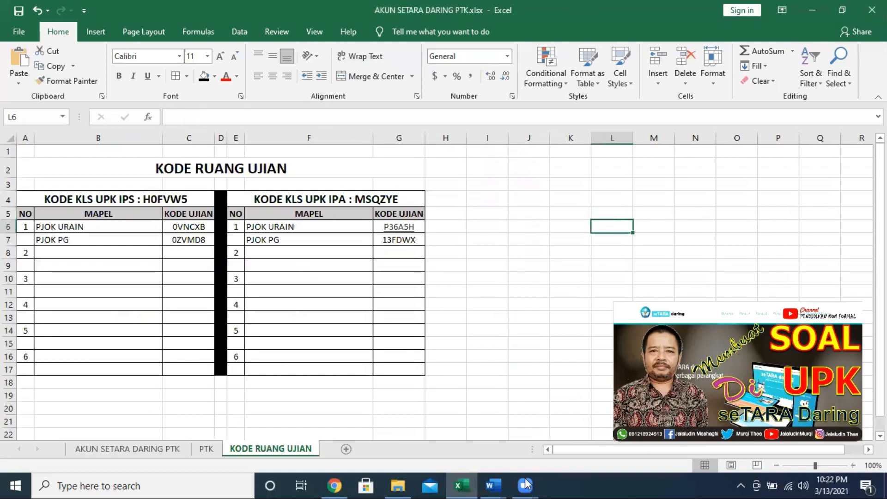
left_click(334, 486)
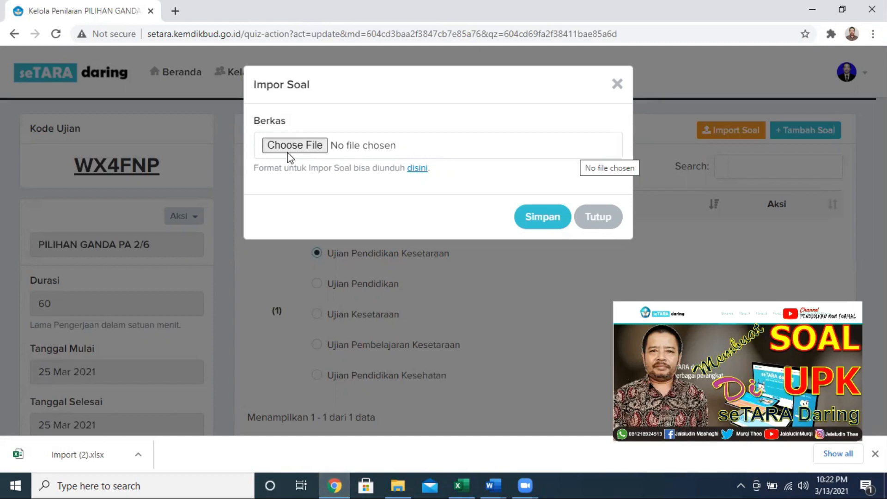
- Import the questions from Import.xlsx in the Downloads folder into the PILIHAN GANDA PA 2/6 question package
left_click(601, 221)
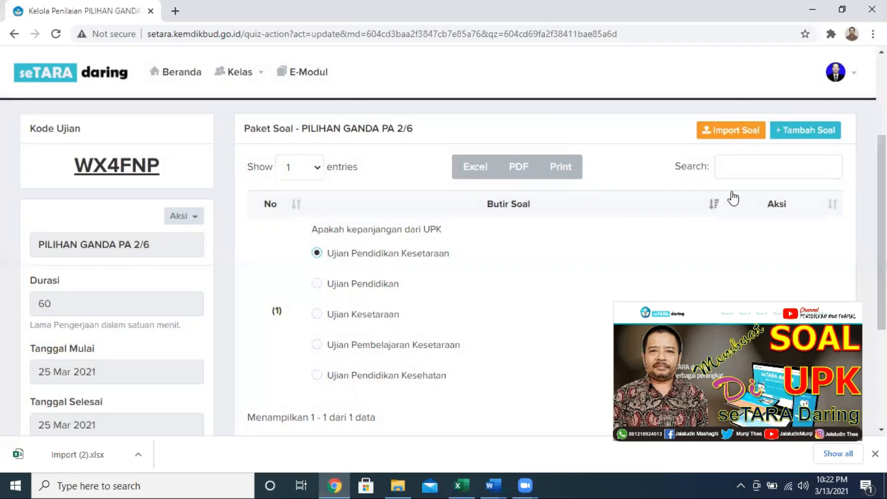
left_click(724, 134)
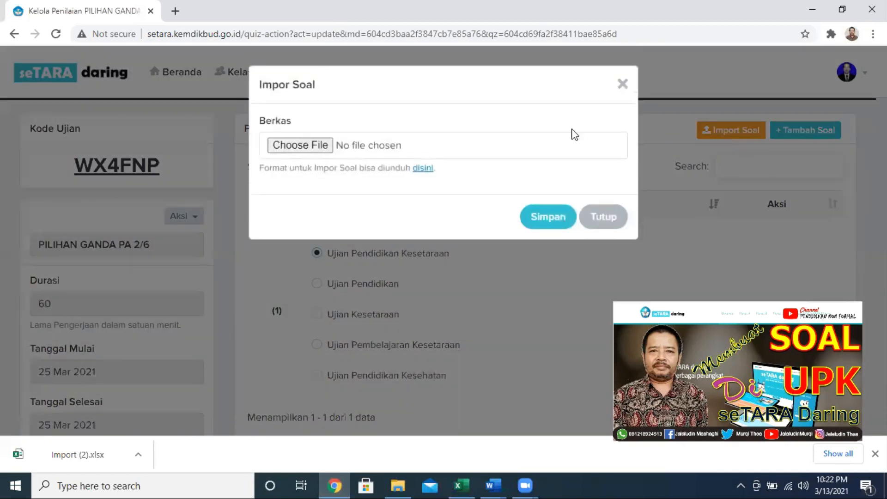
left_click(319, 147)
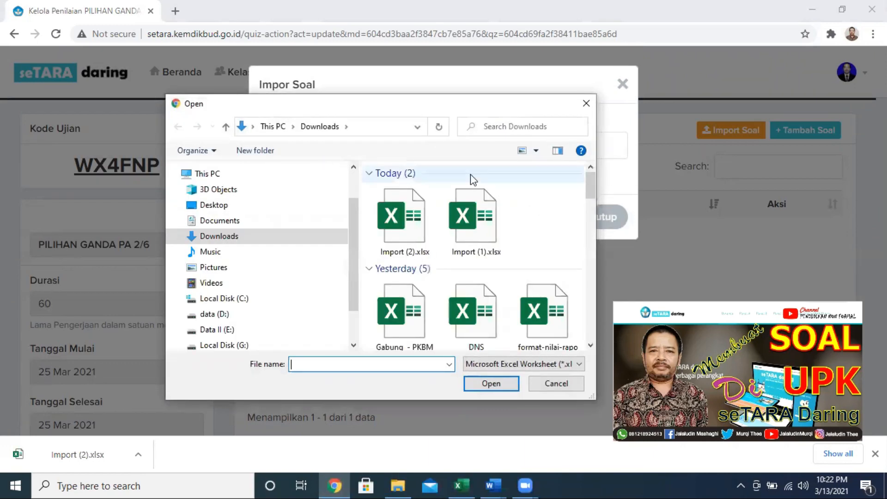
left_click_drag(592, 183, 589, 232)
left_click(397, 208)
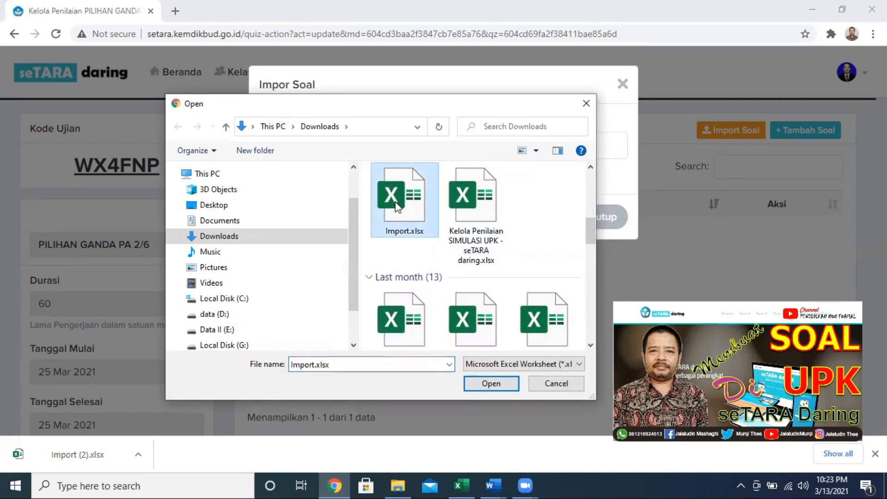
left_click(483, 382)
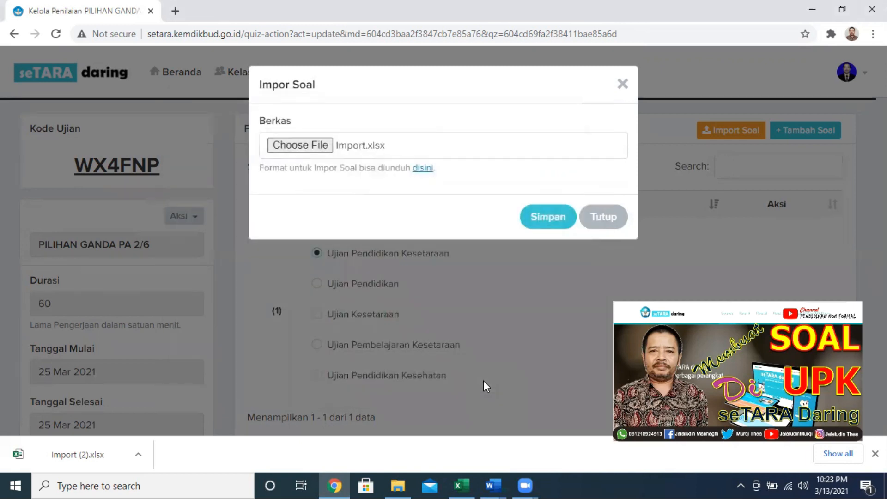
left_click(548, 217)
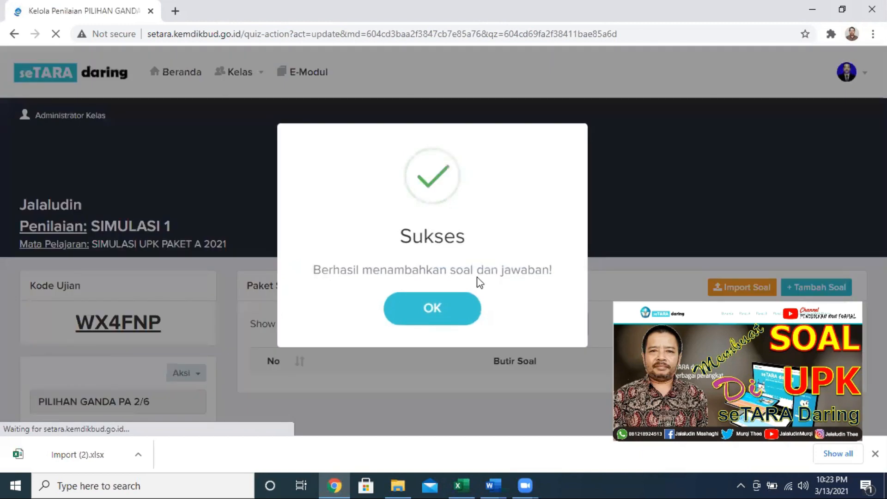
left_click(443, 315)
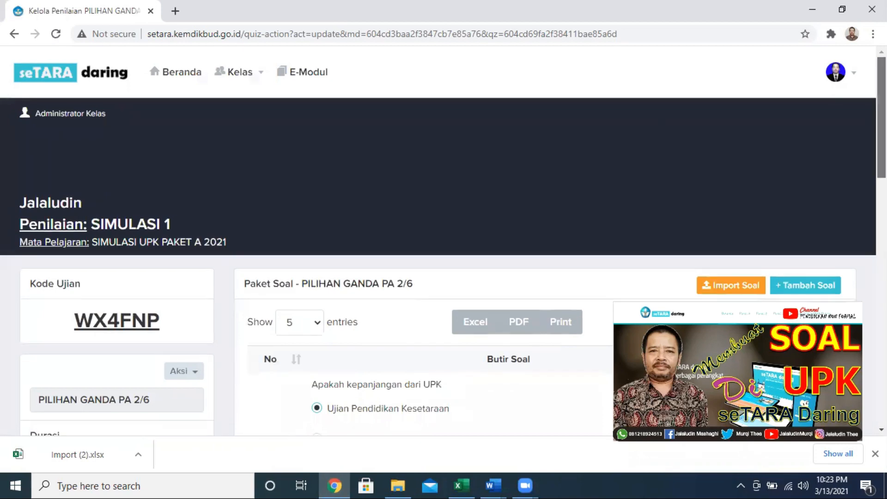
- Examine the first five listed questions of the package, comparing their answer options and marked correct answers with the imported file
scroll(444, 266, "down", 10)
scroll(387, 344, "down", 5)
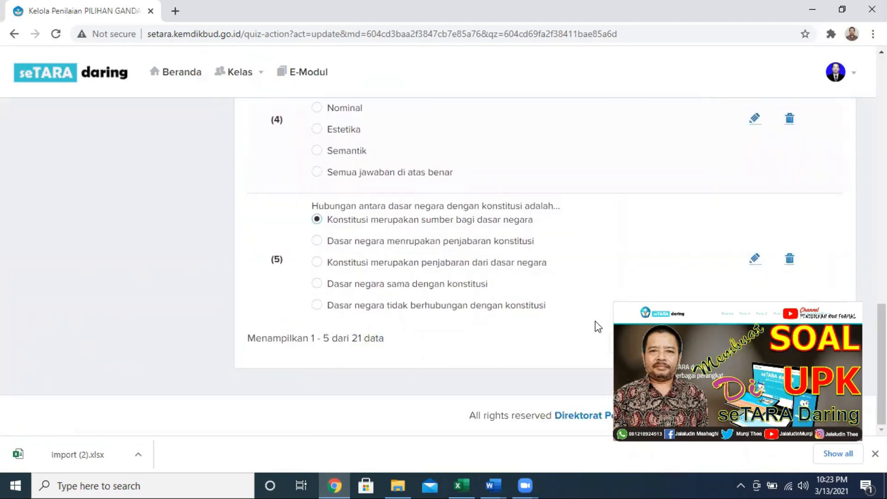
scroll(444, 267, "up", 10)
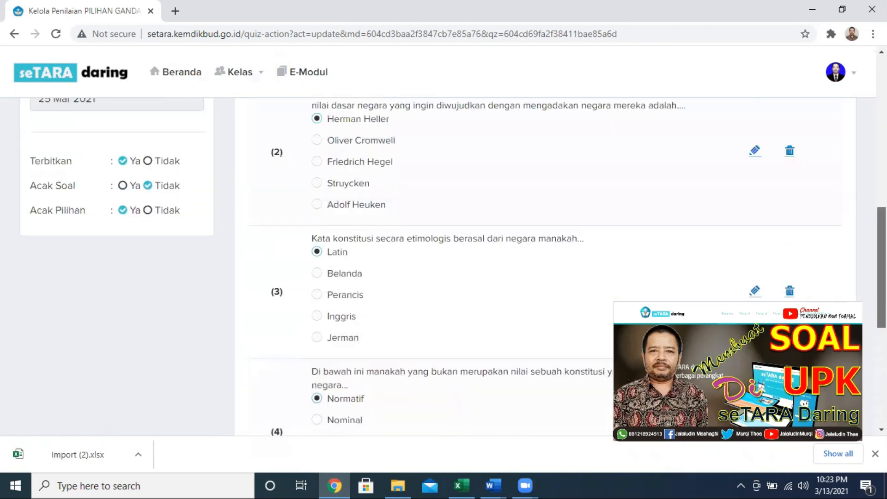
left_click_drag(882, 216, 882, 212)
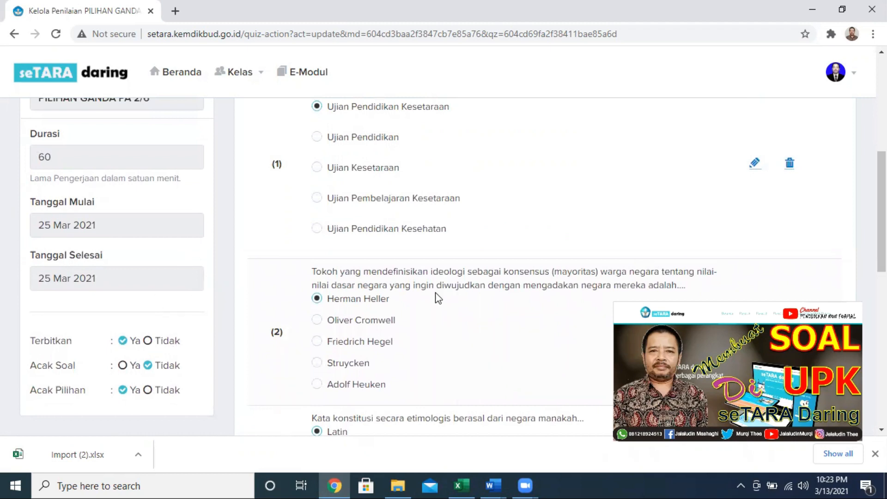
mouse_move(882, 211)
left_mouse_down()
mouse_move(882, 148)
mouse_move(881, 217)
left_mouse_up()
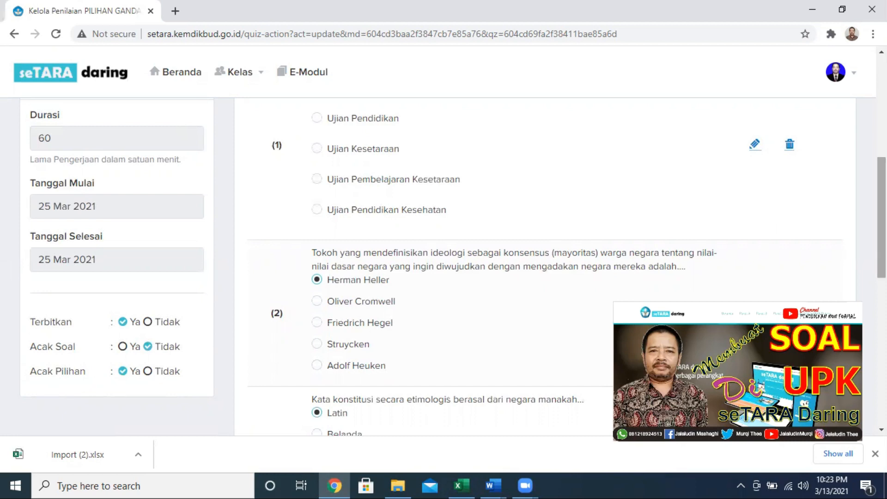
scroll(453, 268, "up", 3)
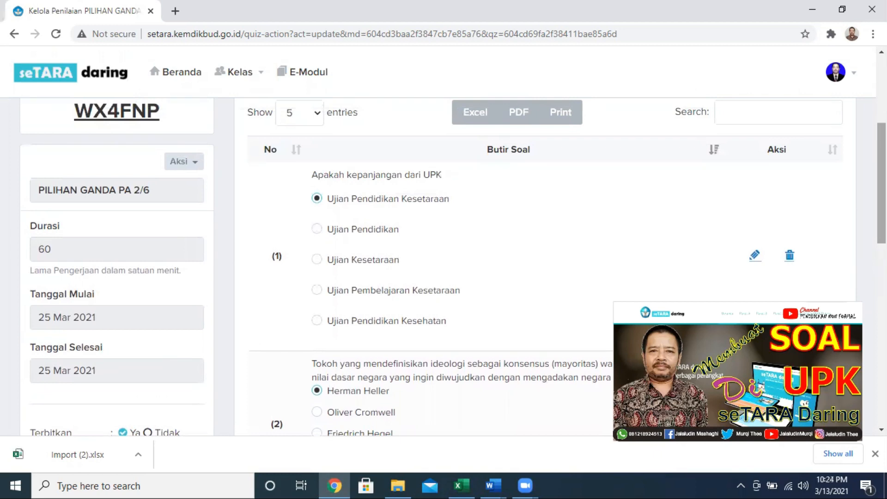
scroll(453, 268, "up", 3)
scroll(453, 268, "down", 8)
scroll(453, 268, "down", 6)
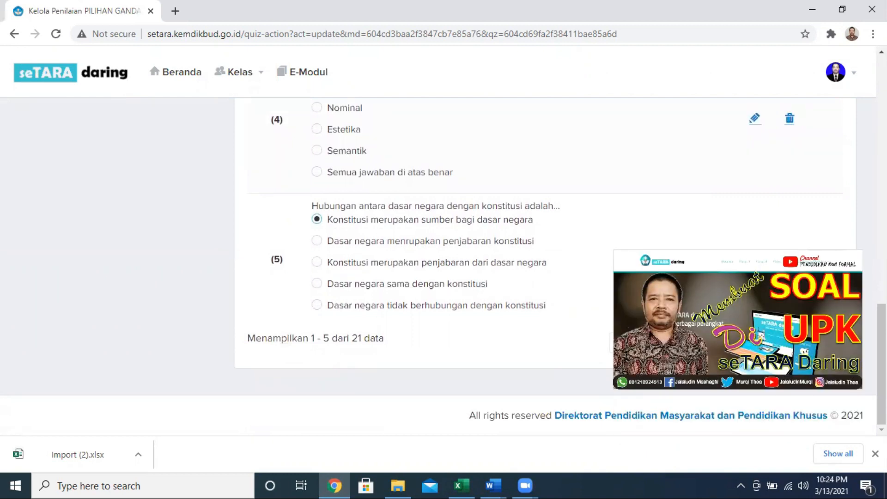
scroll(444, 266, "up", 15)
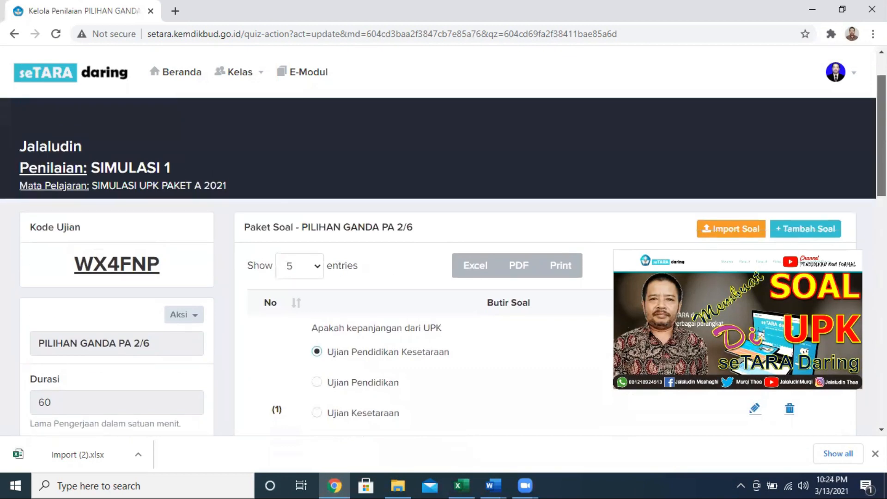
scroll(443, 266, "up", 2)
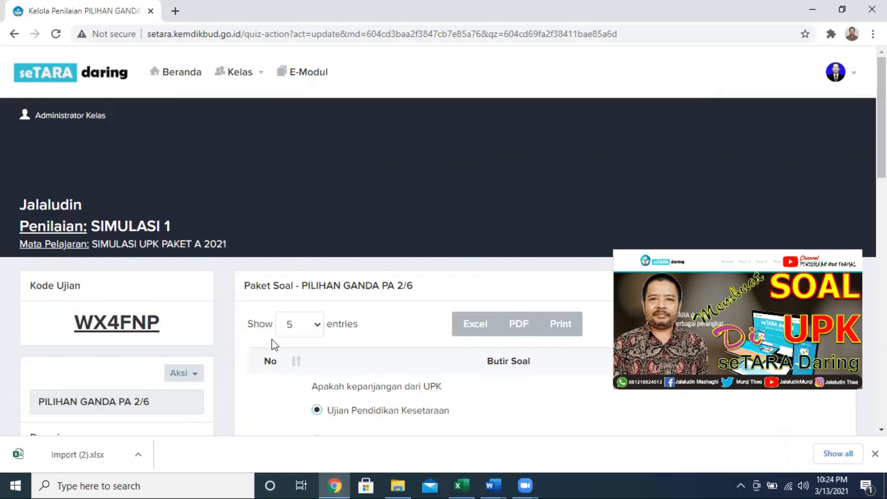
left_click(196, 376)
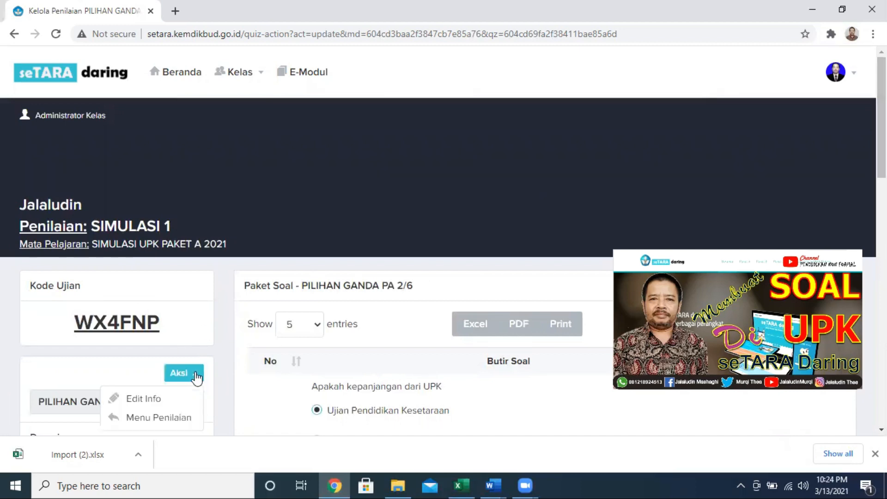
left_click(363, 175)
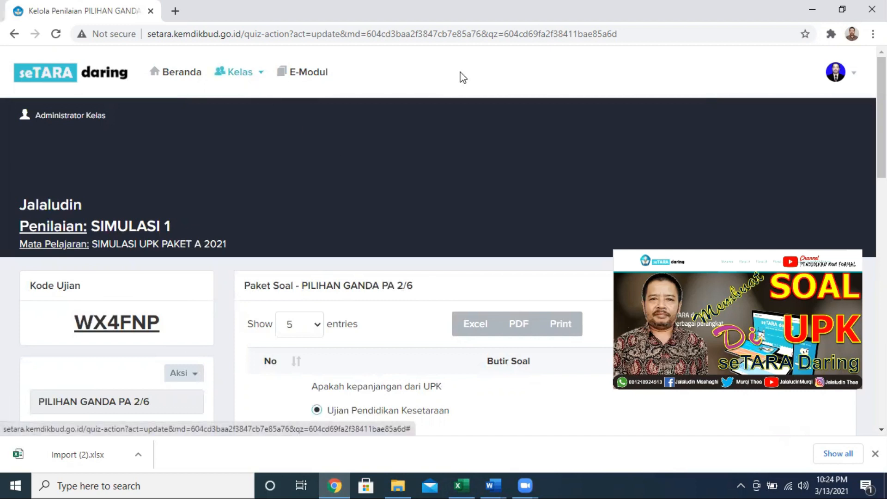
- Select the exam code under Kode Ujian for the PILIHAN GANDA PA 2/6 assessment
scroll(242, 168, "down", 3)
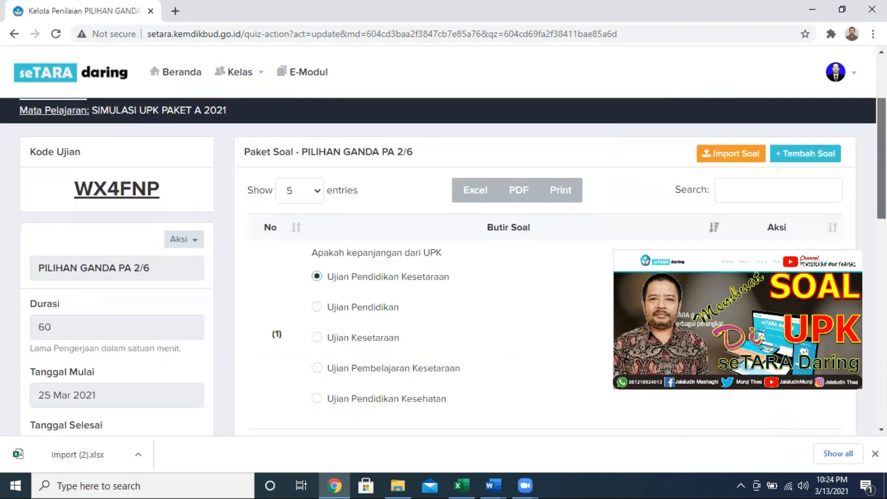
double_click(122, 186)
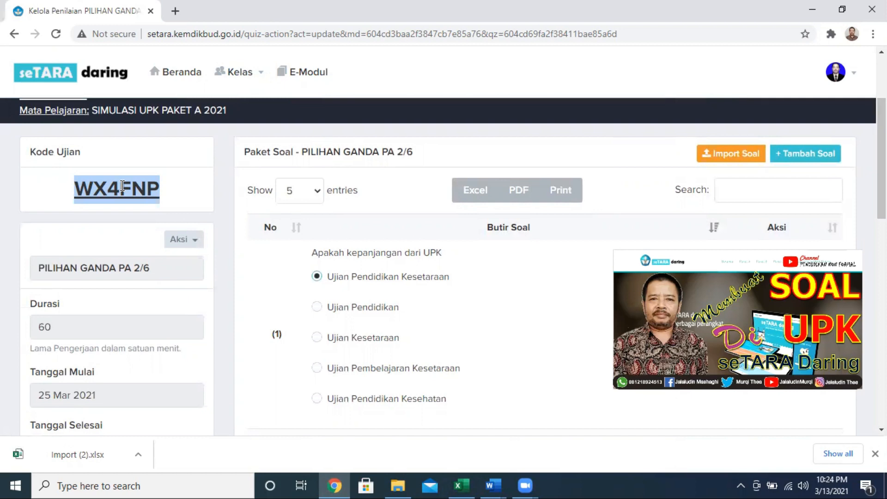
scroll(122, 186, "up", 3)
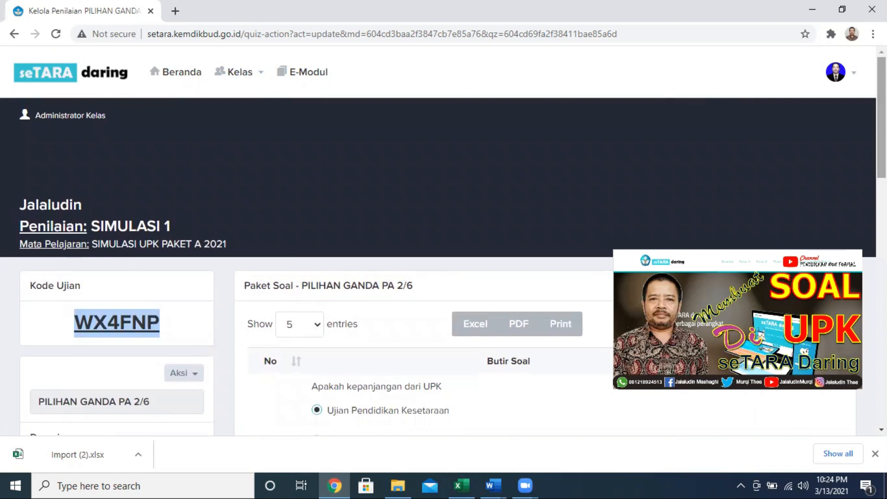
scroll(443, 268, "down", 3)
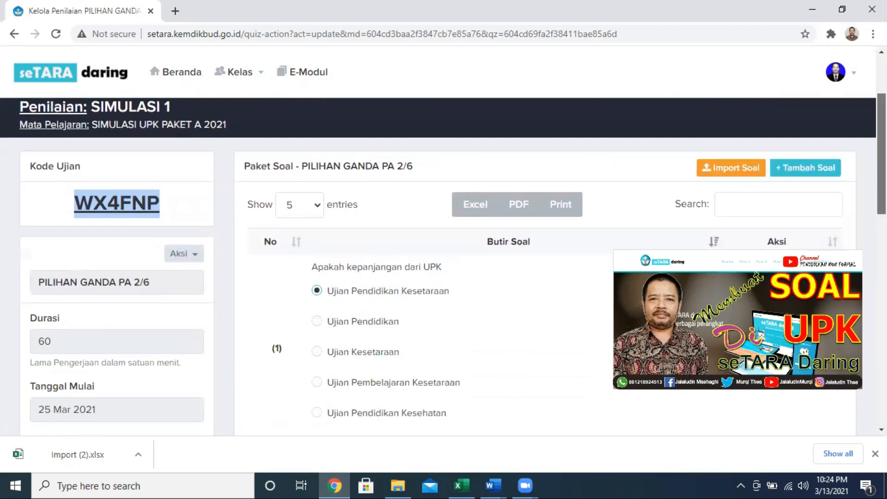